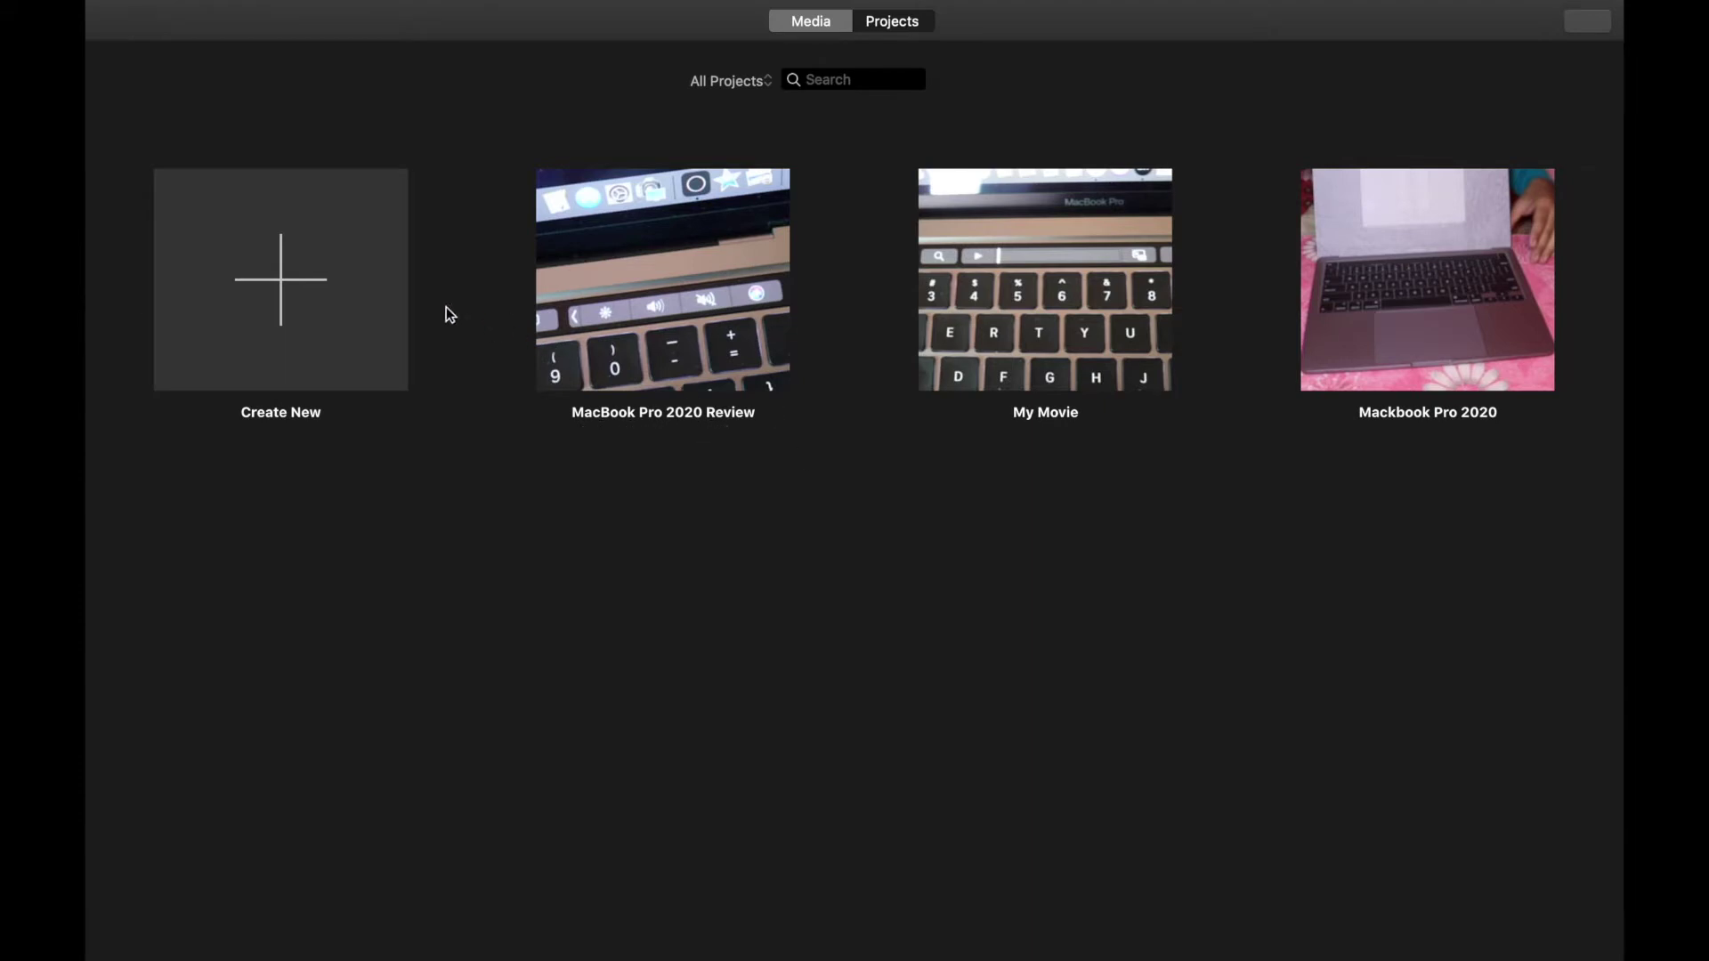
- Create a new movie project and import the MVI_0560.MP4 clip from the 2020_06_12 folder into the project media
click(321, 261)
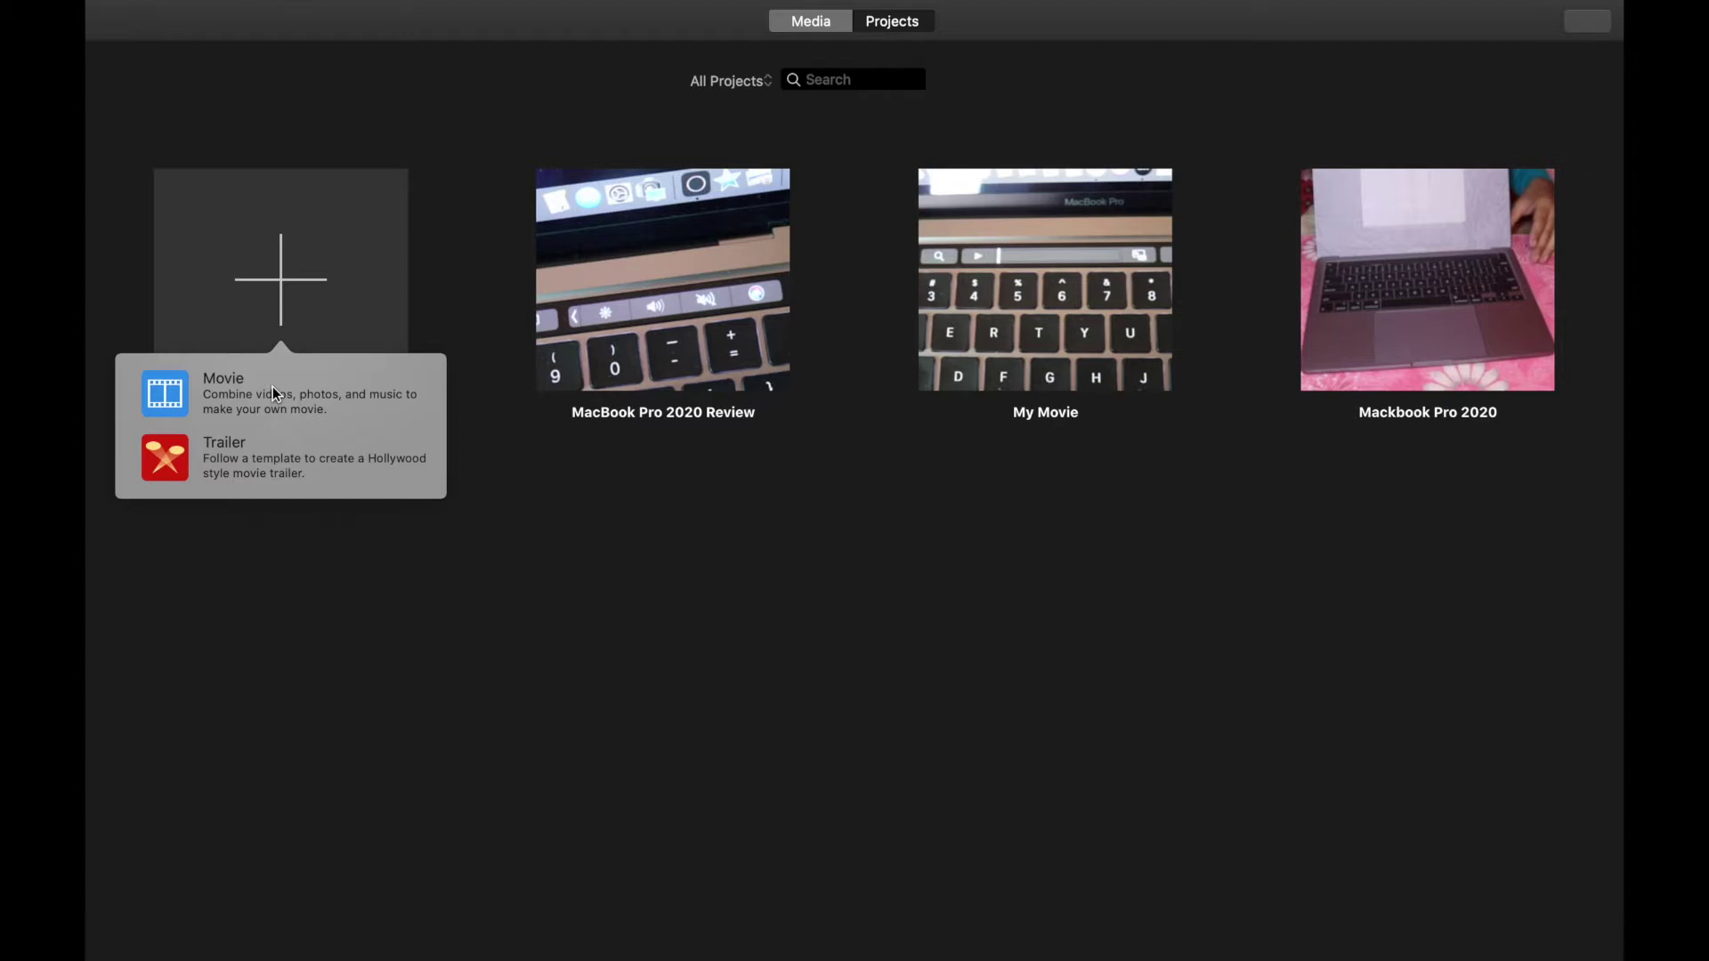
click(187, 396)
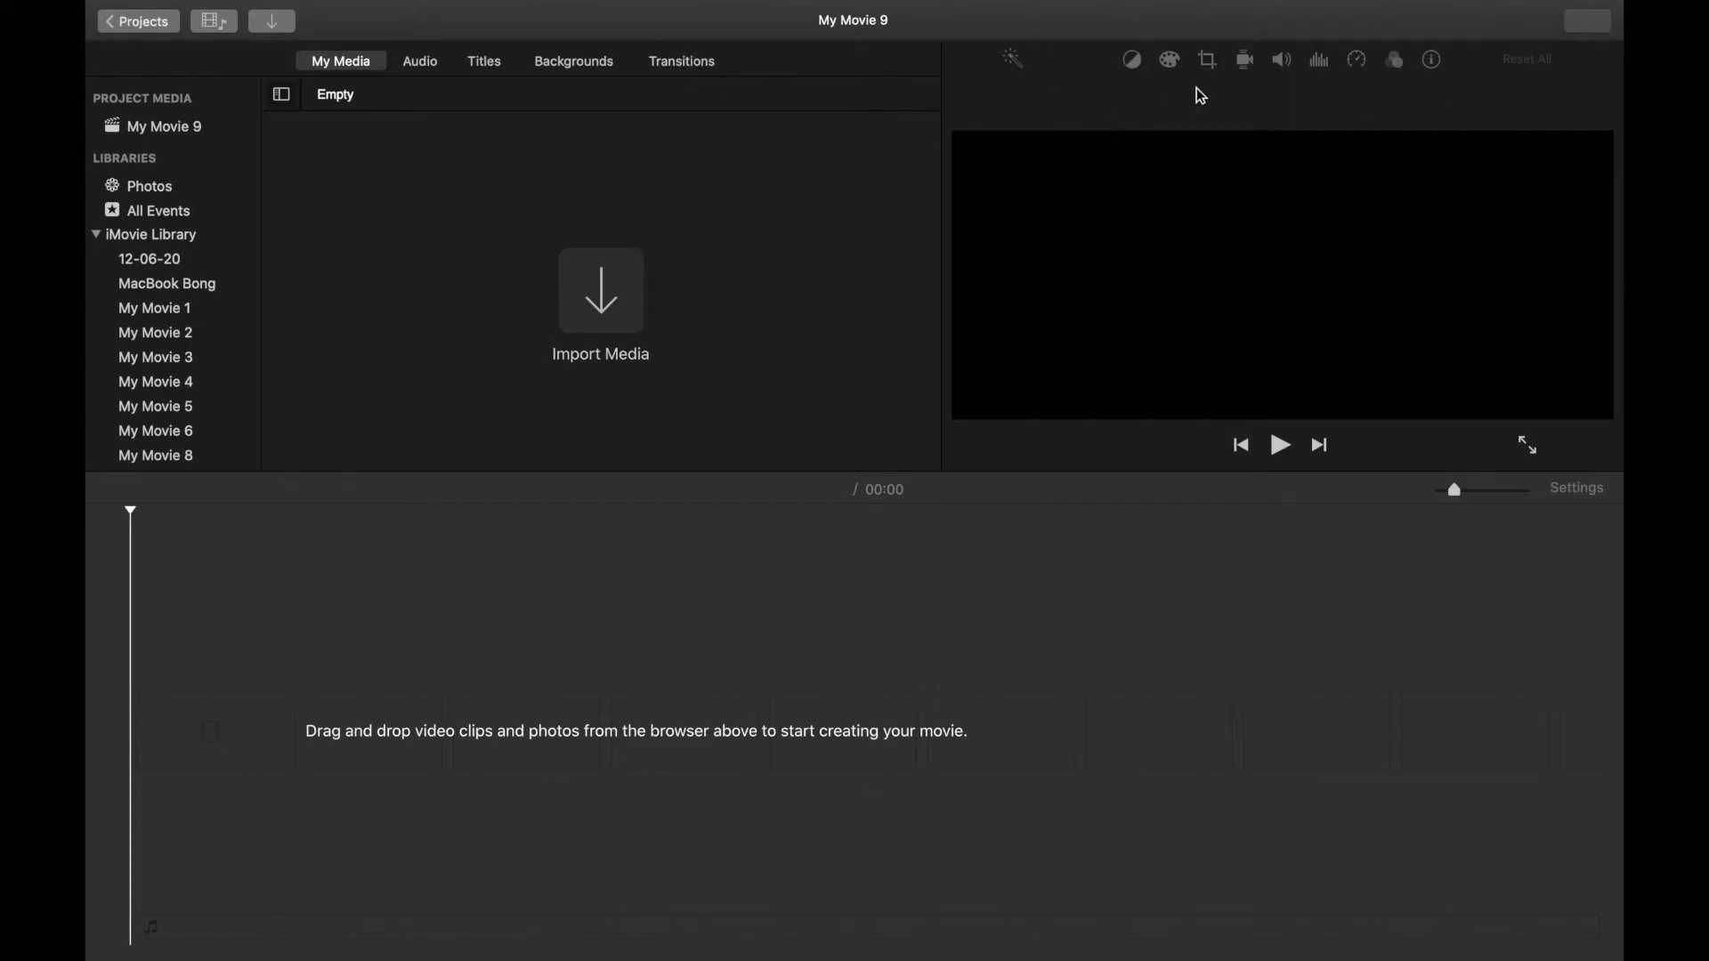
click(590, 307)
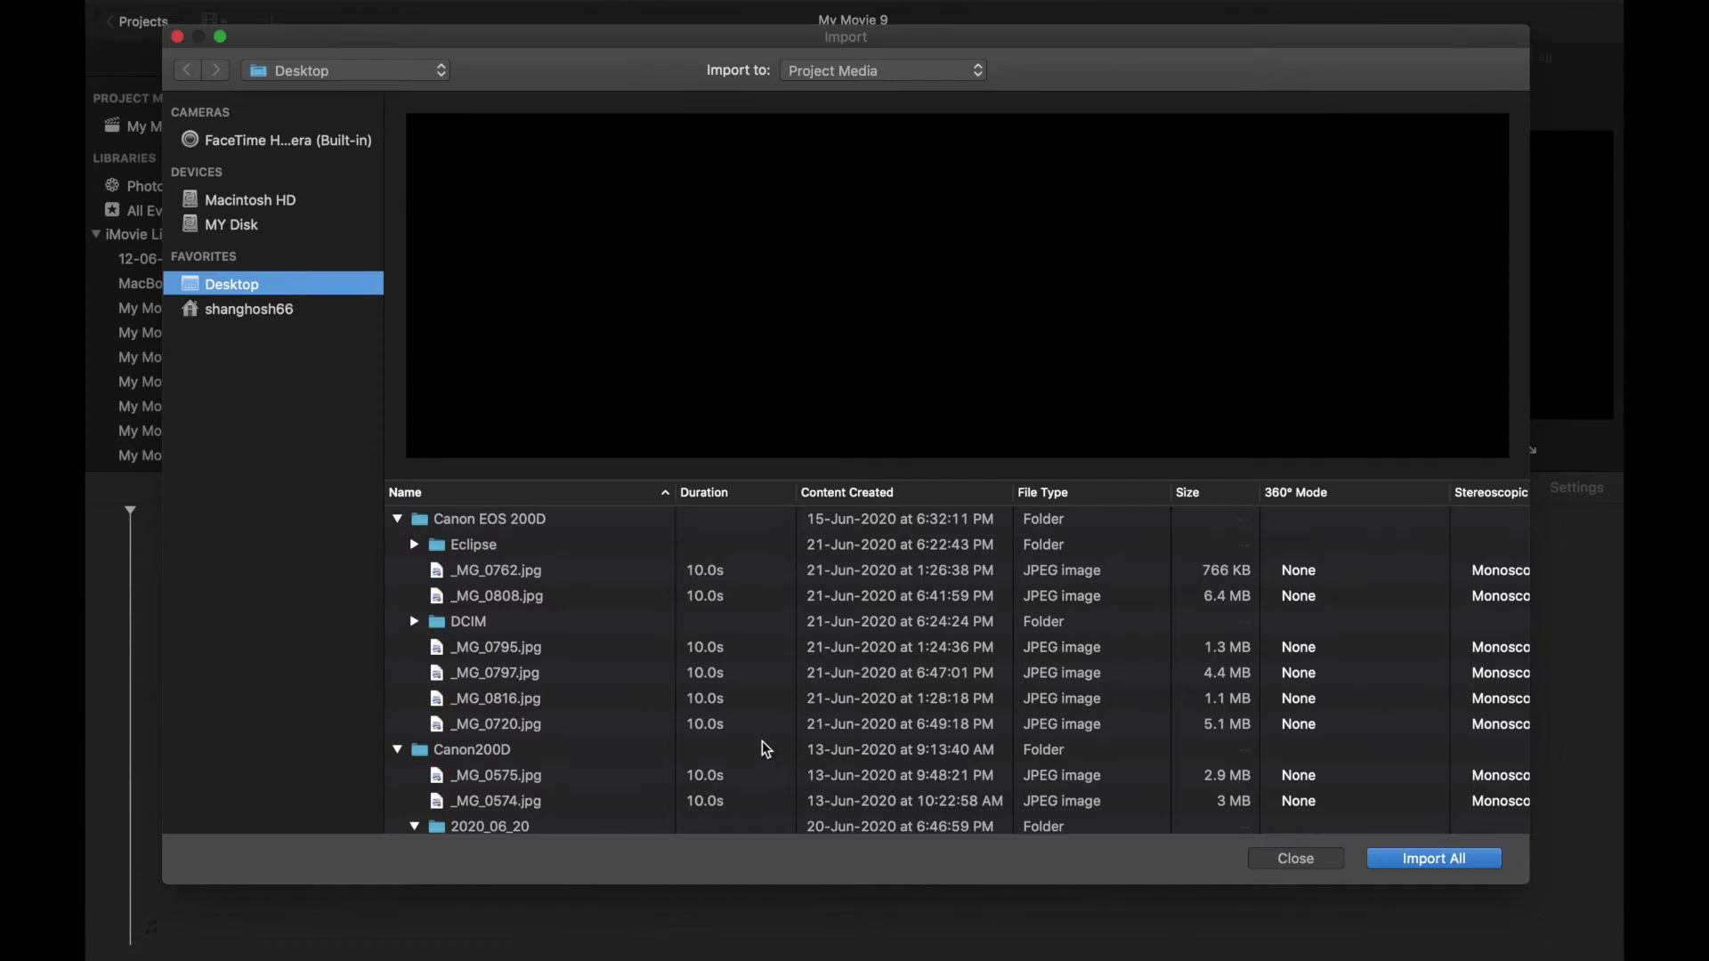
scroll(762, 742, down, 10)
scroll(761, 748, down, 10)
scroll(762, 741, down, 5)
click(556, 691)
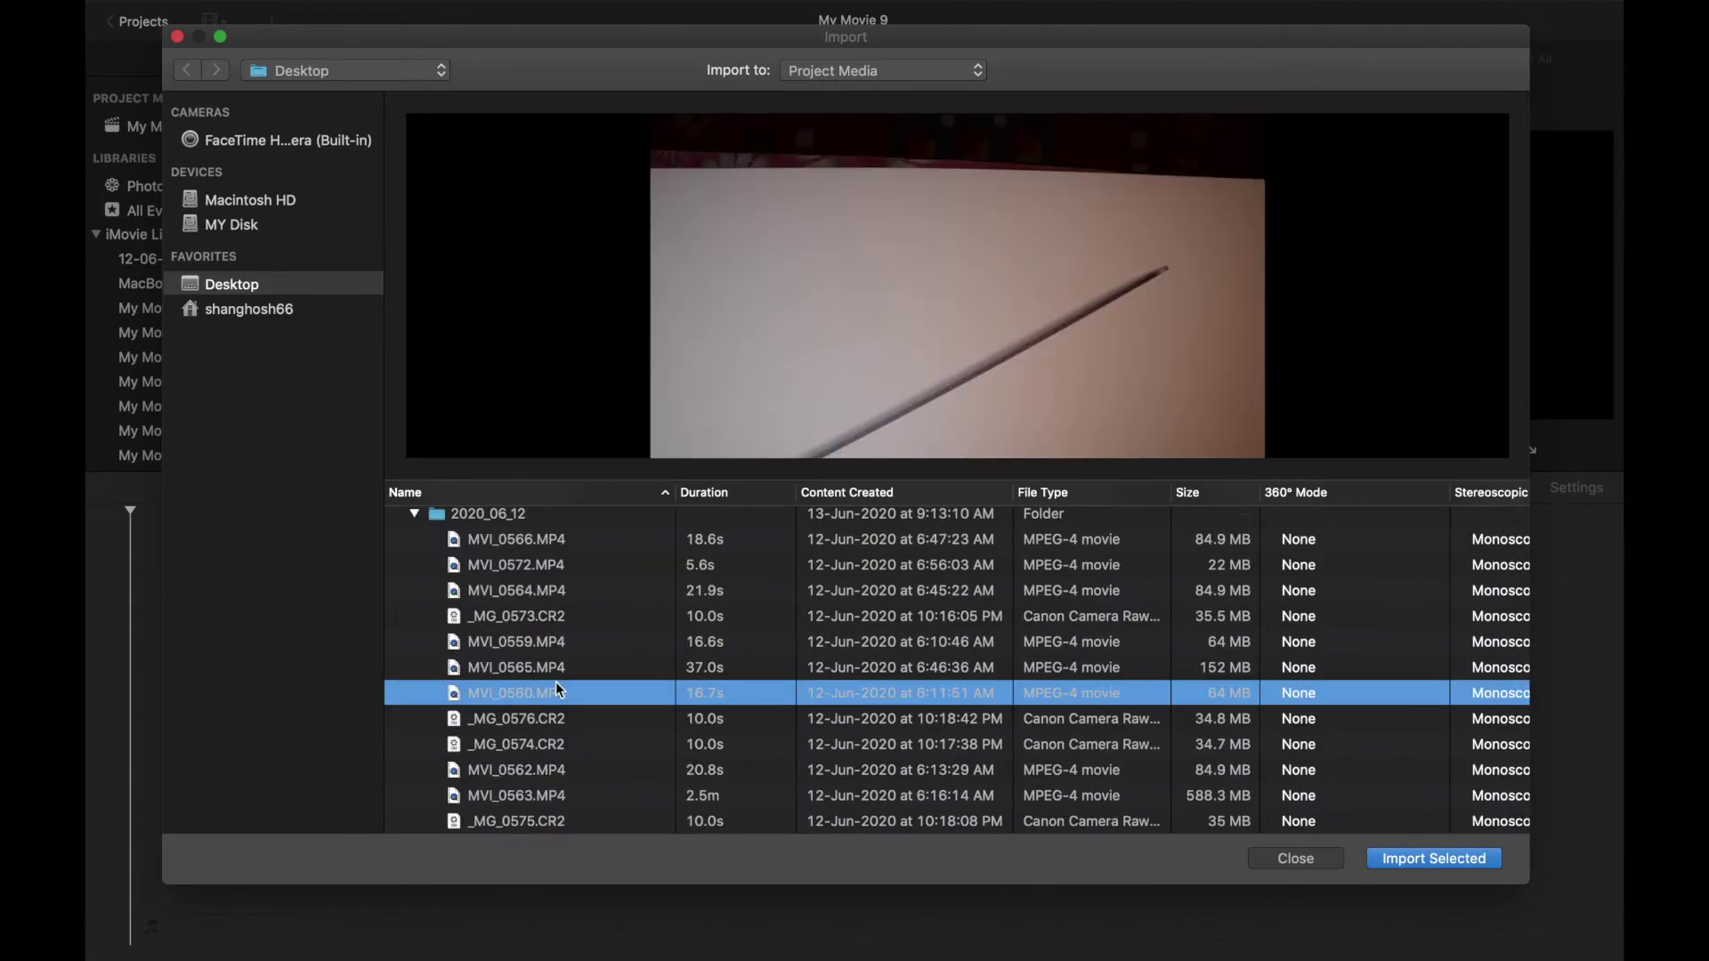
click(1376, 858)
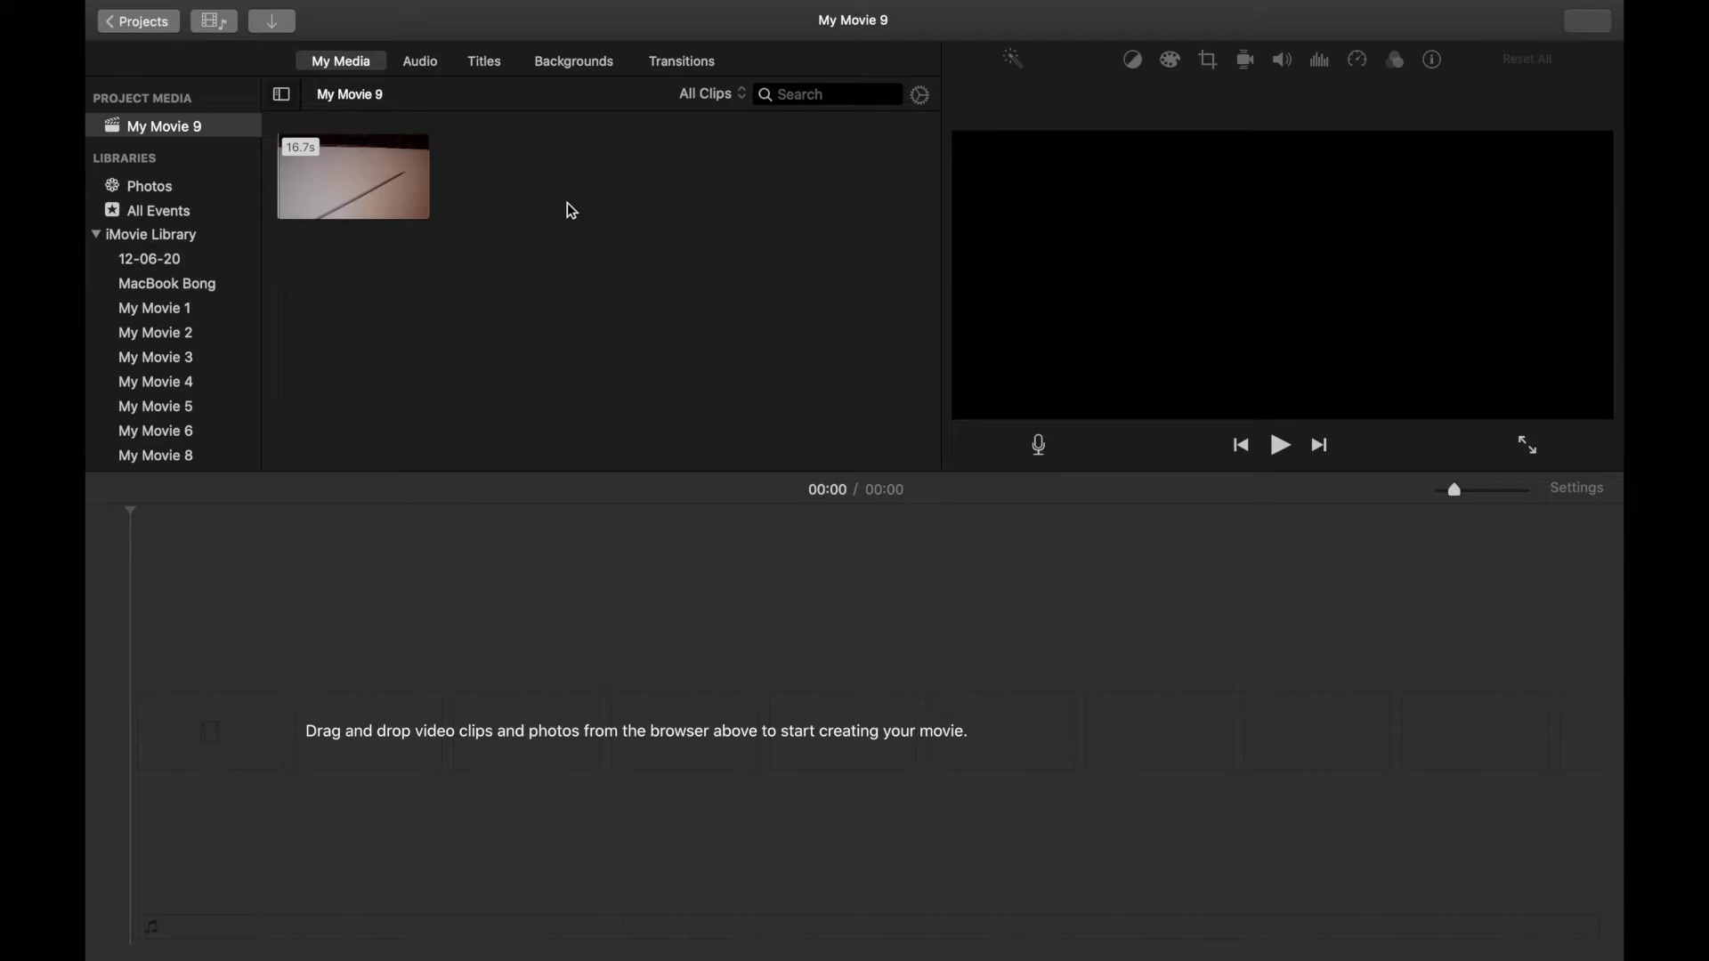
- Add a middle section of the imported clip, about 10.5 s long, to the timeline and split it at about 00:01
click(314, 178)
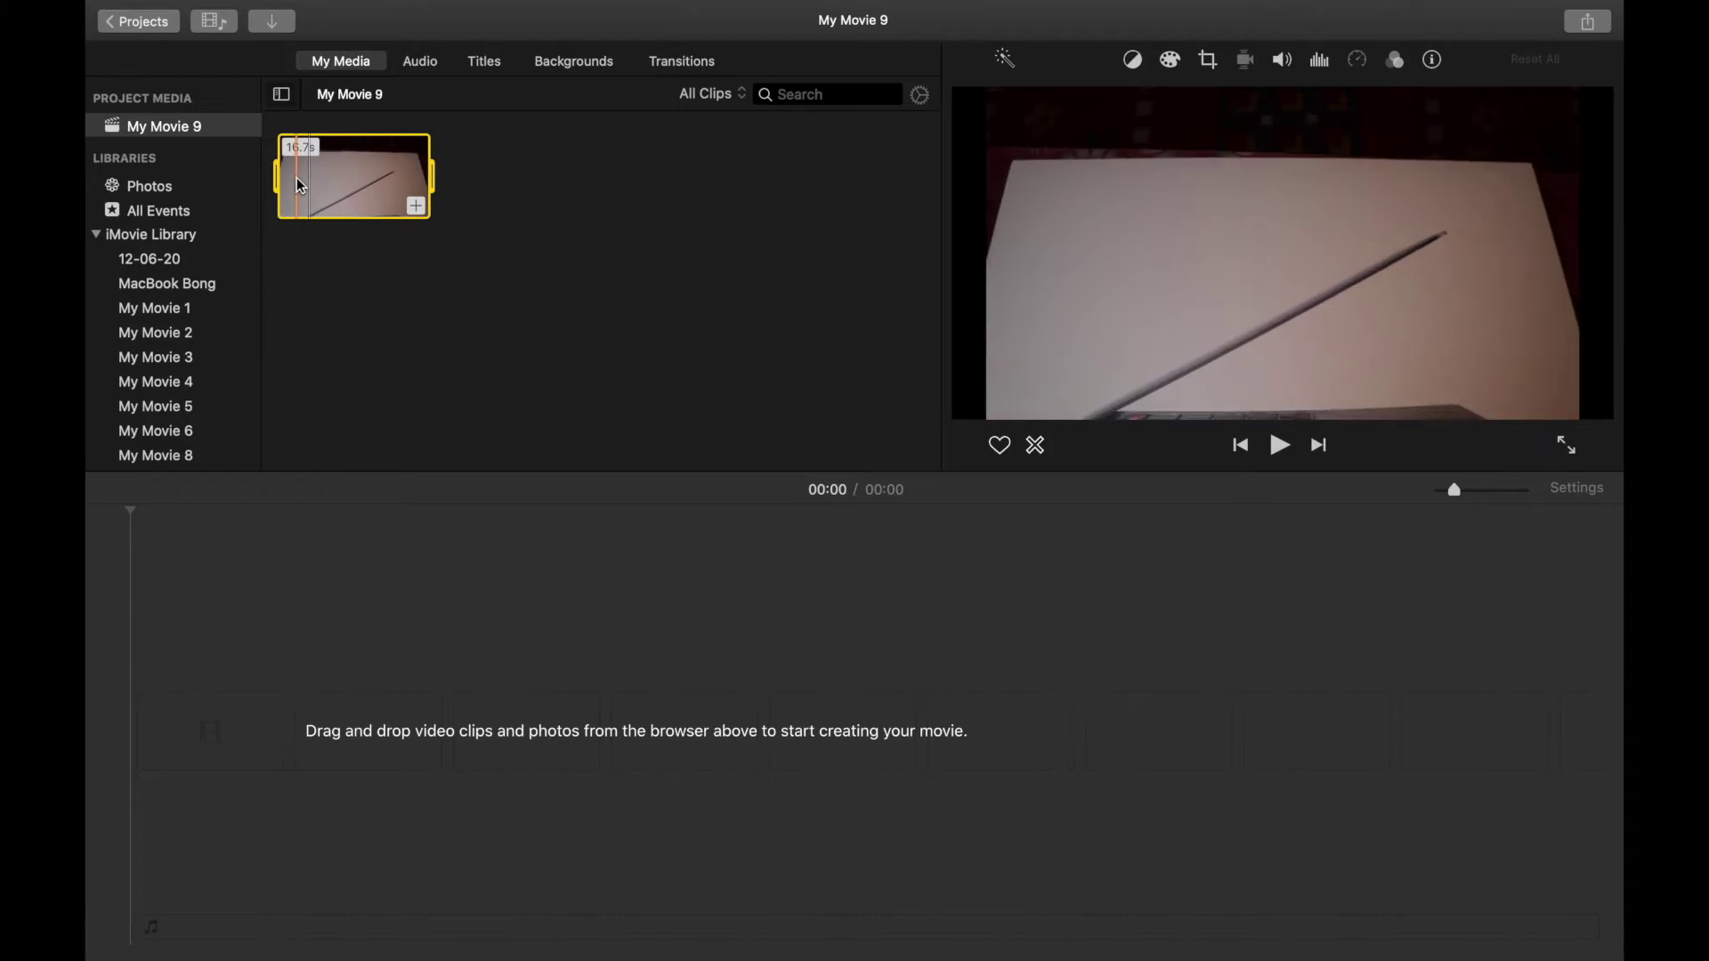
click(296, 178)
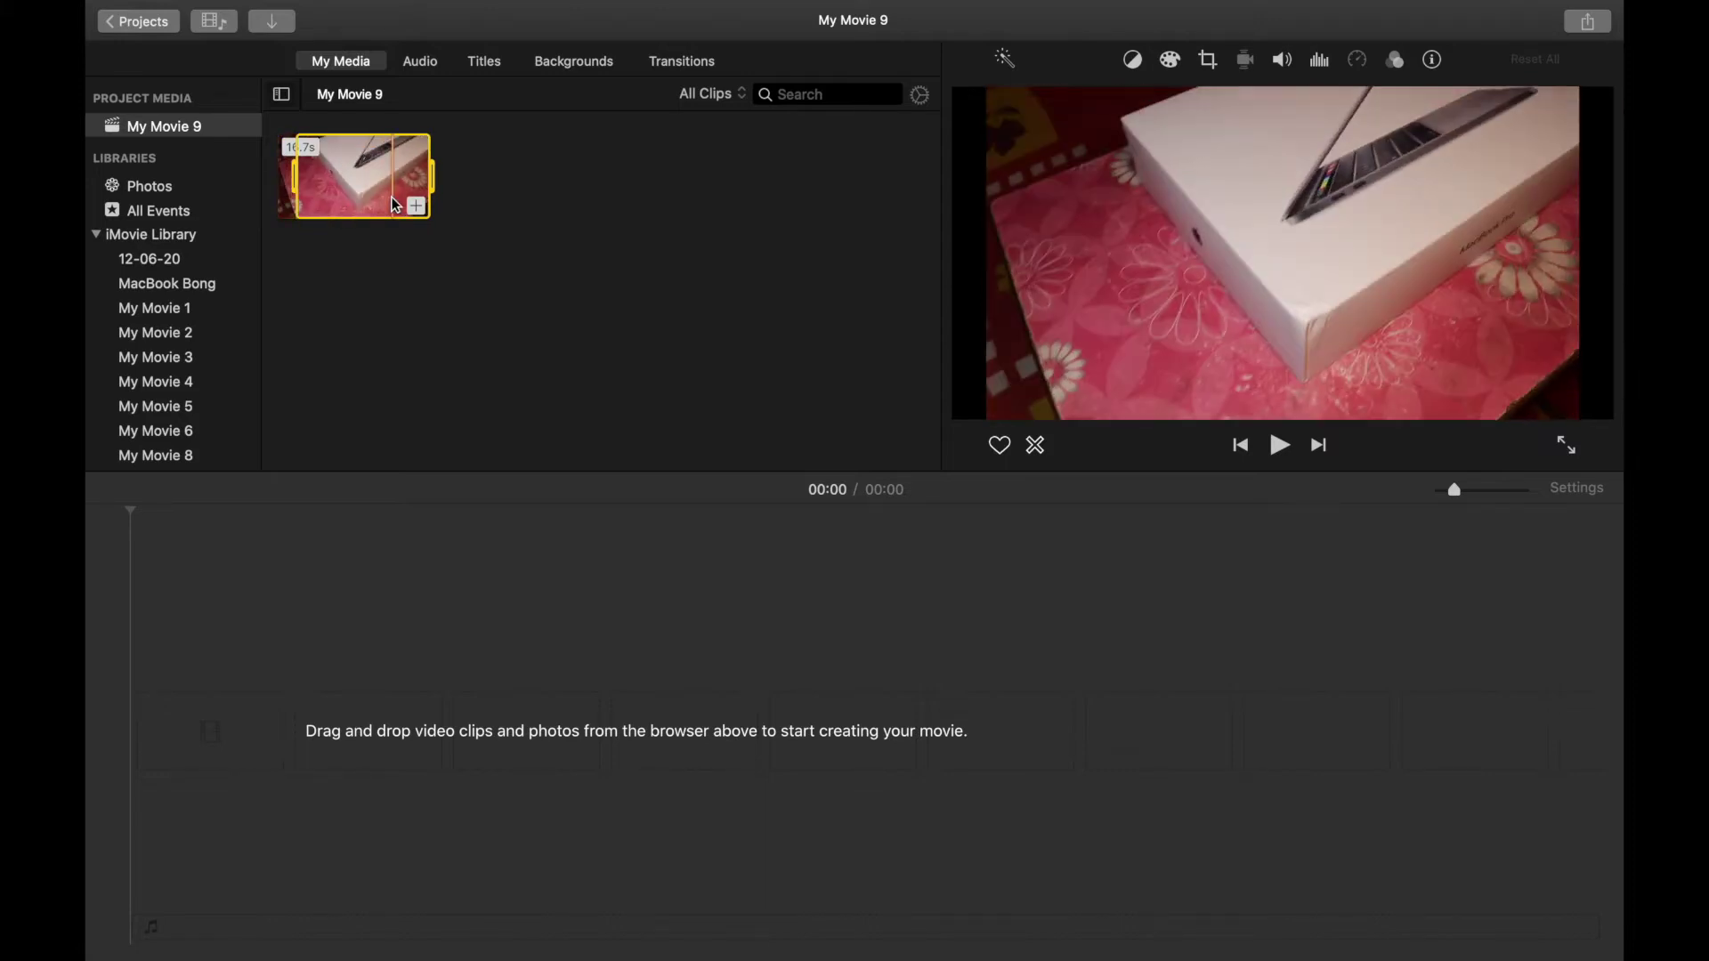
shift+click(393, 205)
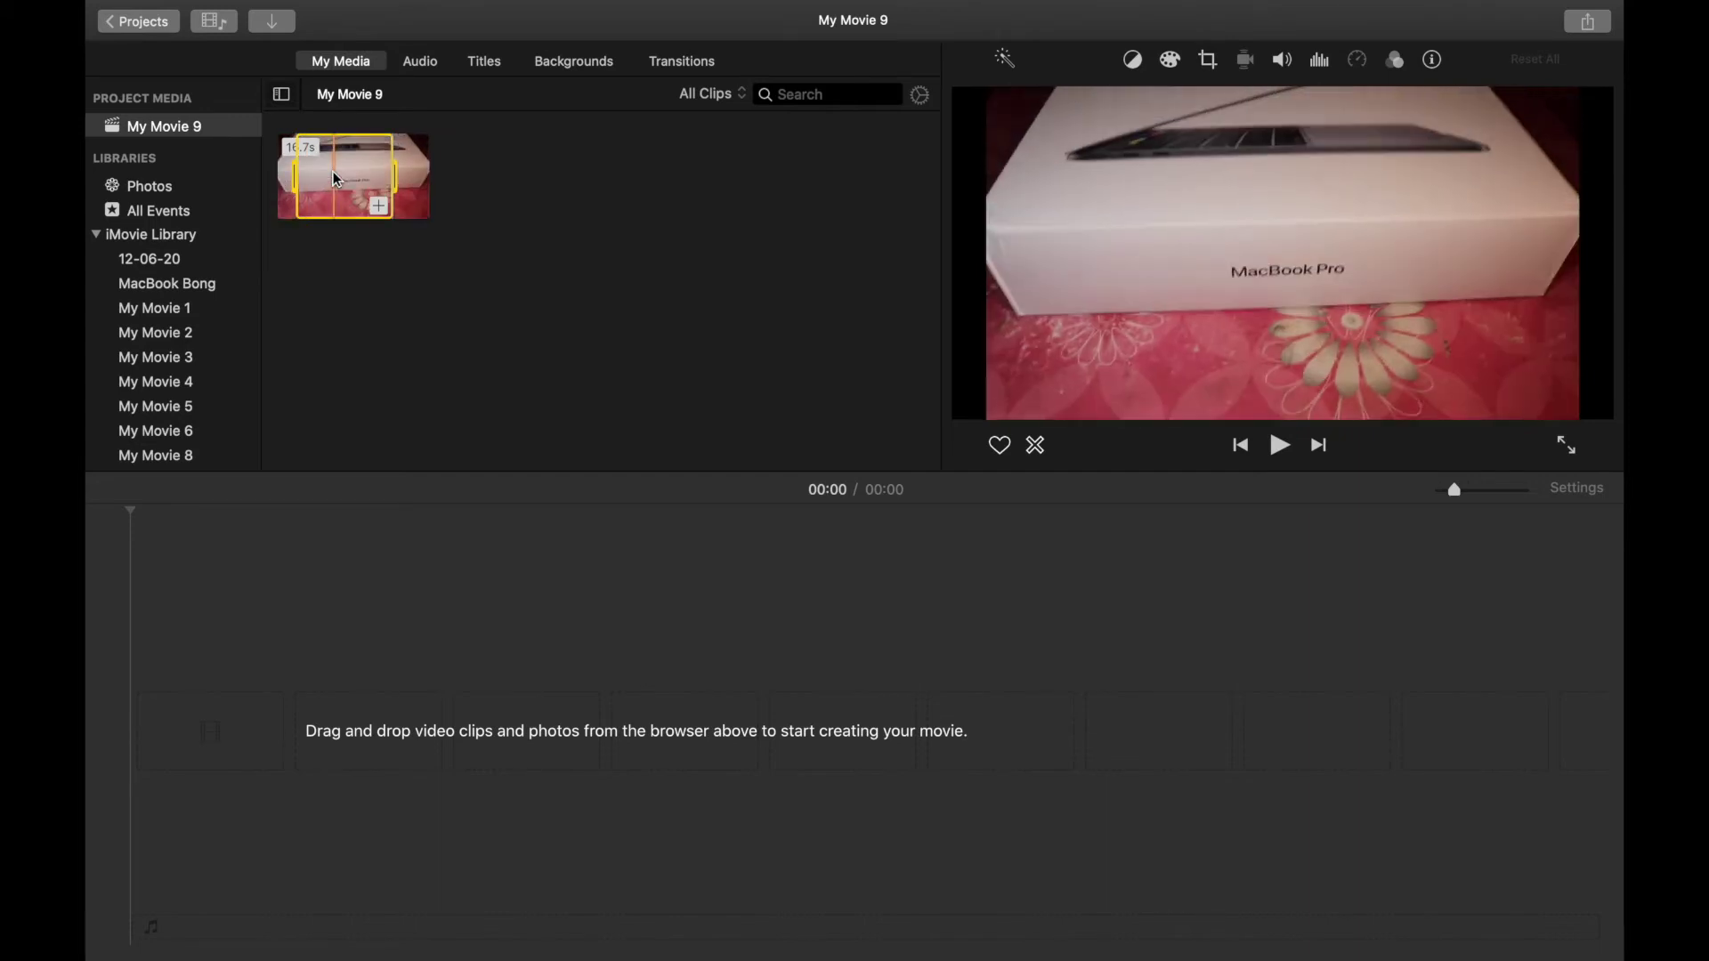
drag(332, 170, 162, 768)
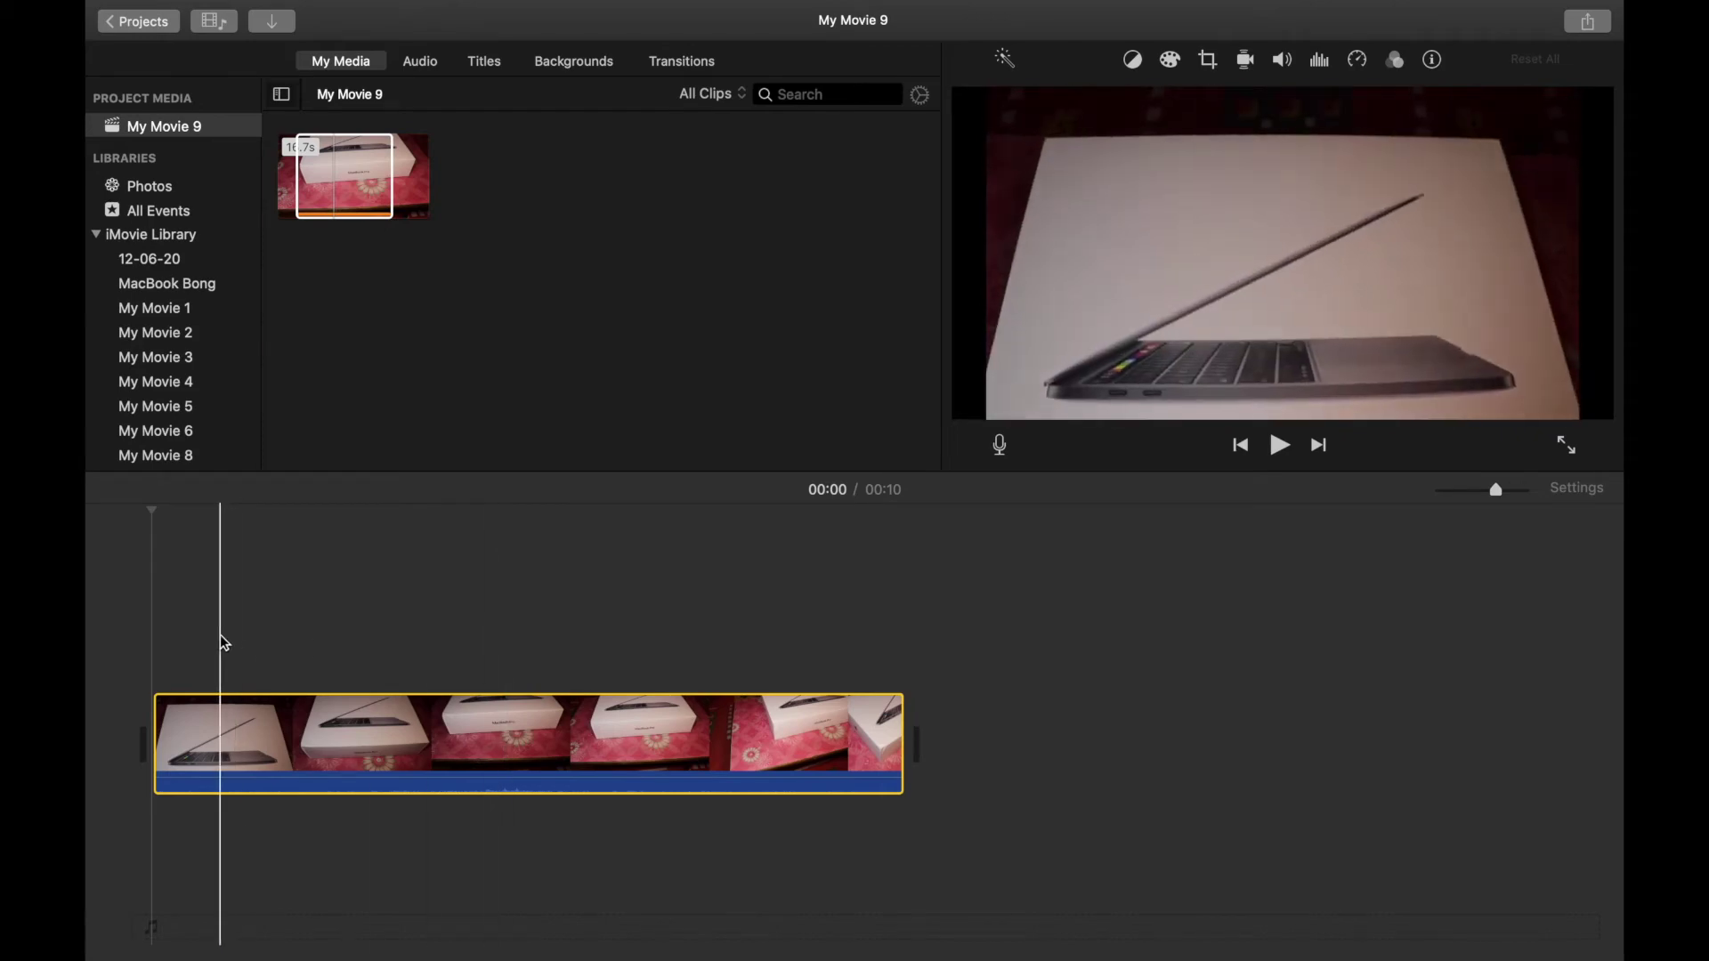
click(235, 644)
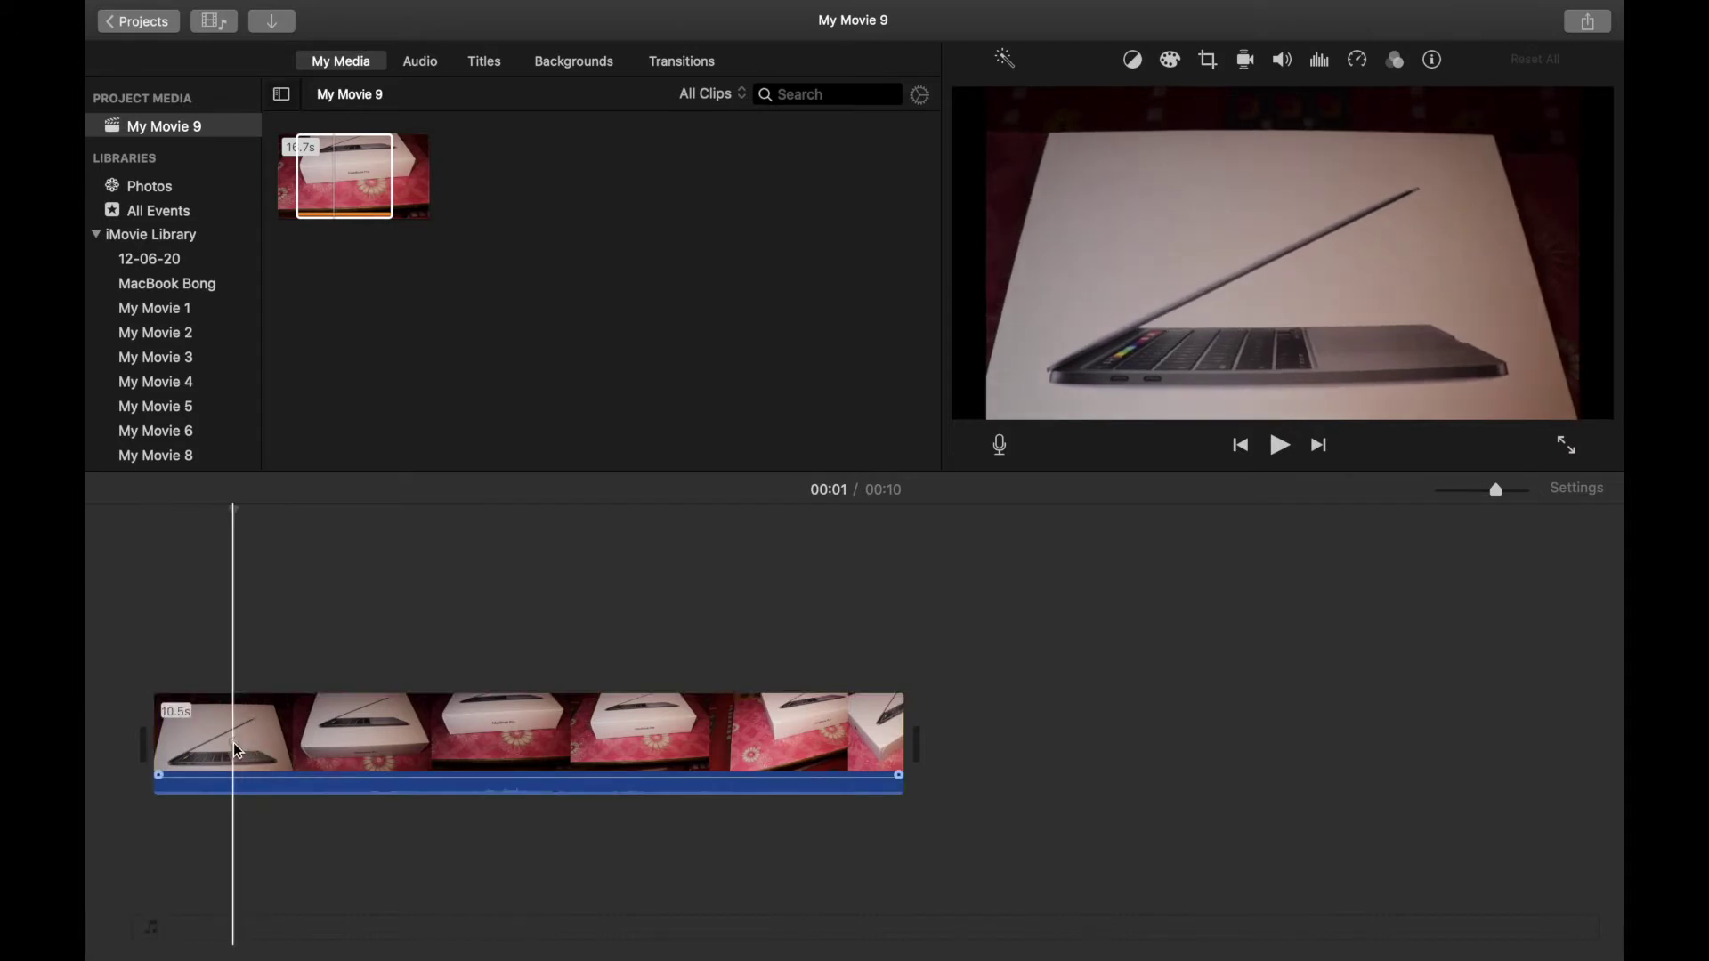
key(super+b)
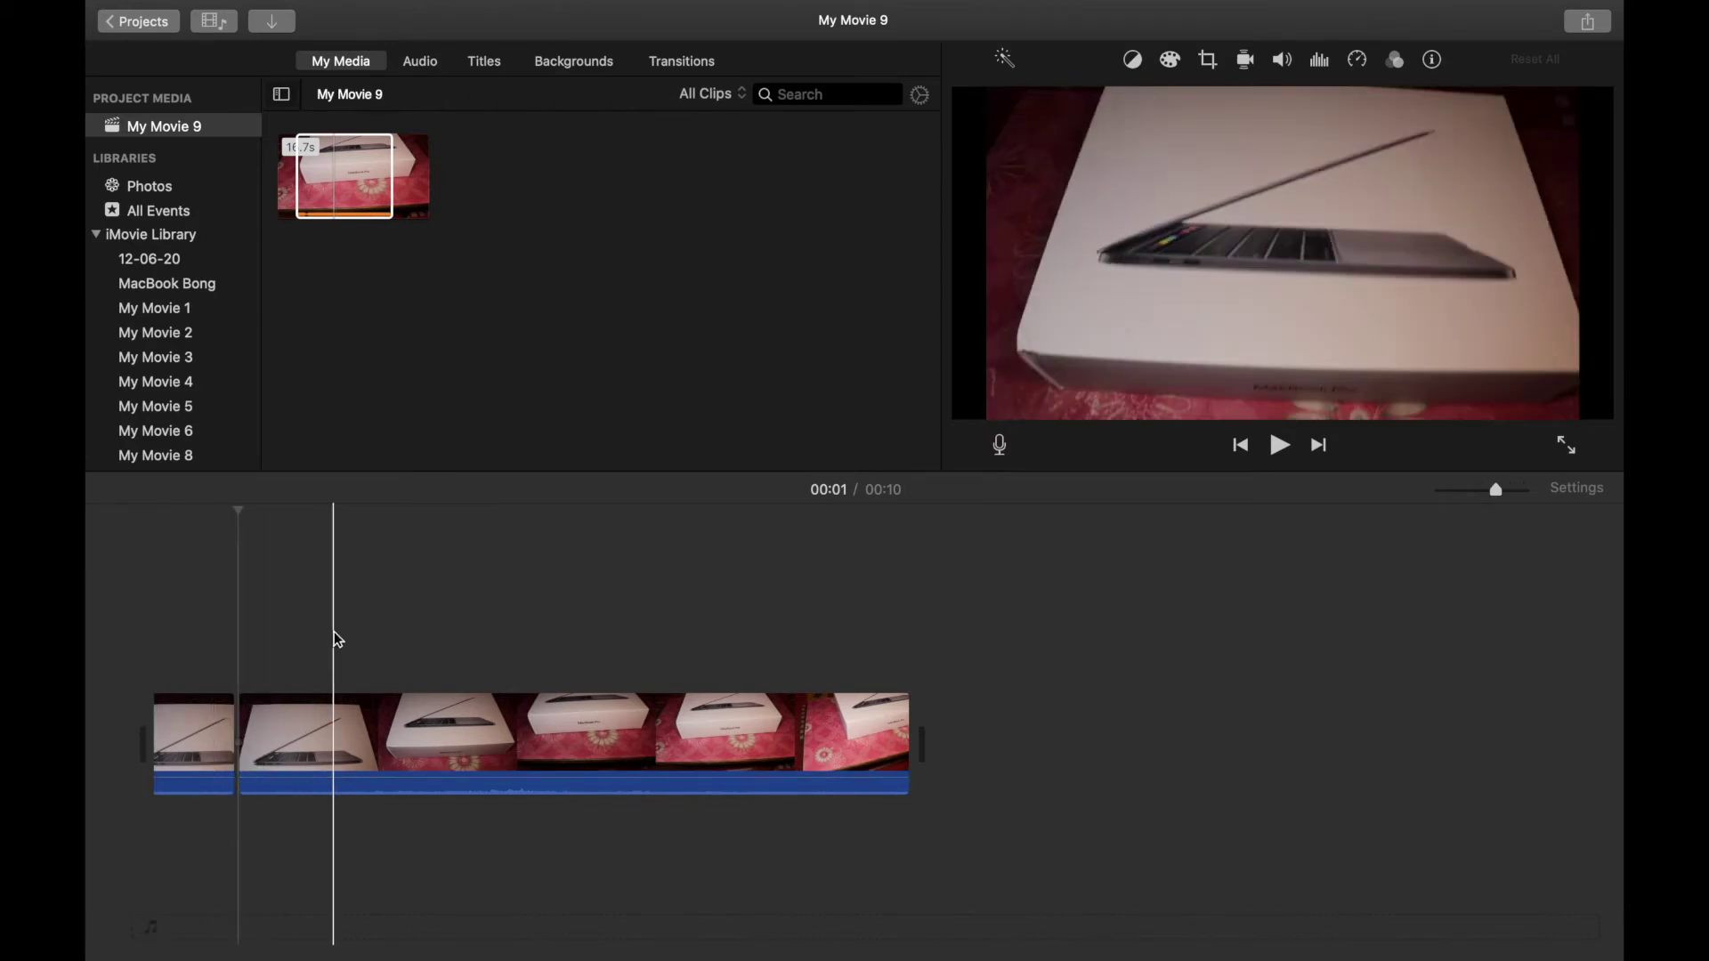
- Search the music library for "vlog" and add MBB - Sax (Vlog No Copyright Music) beneath the video from its start
click(424, 57)
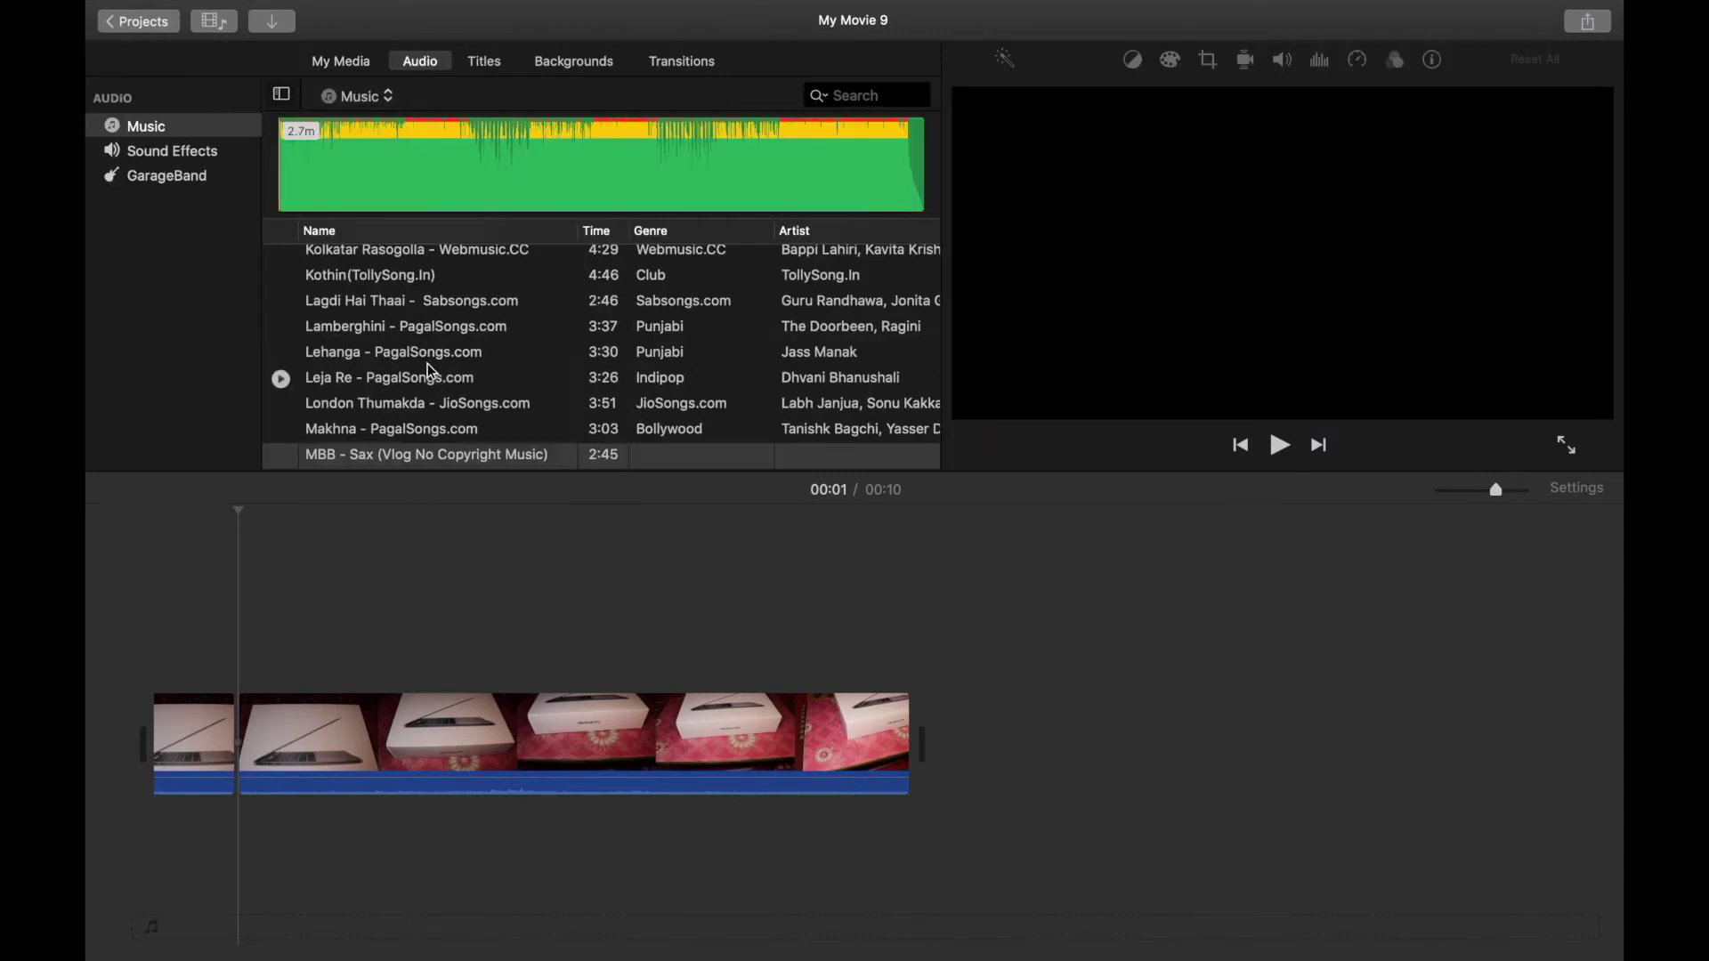
scroll(427, 363, down, 3)
scroll(429, 365, down, 10)
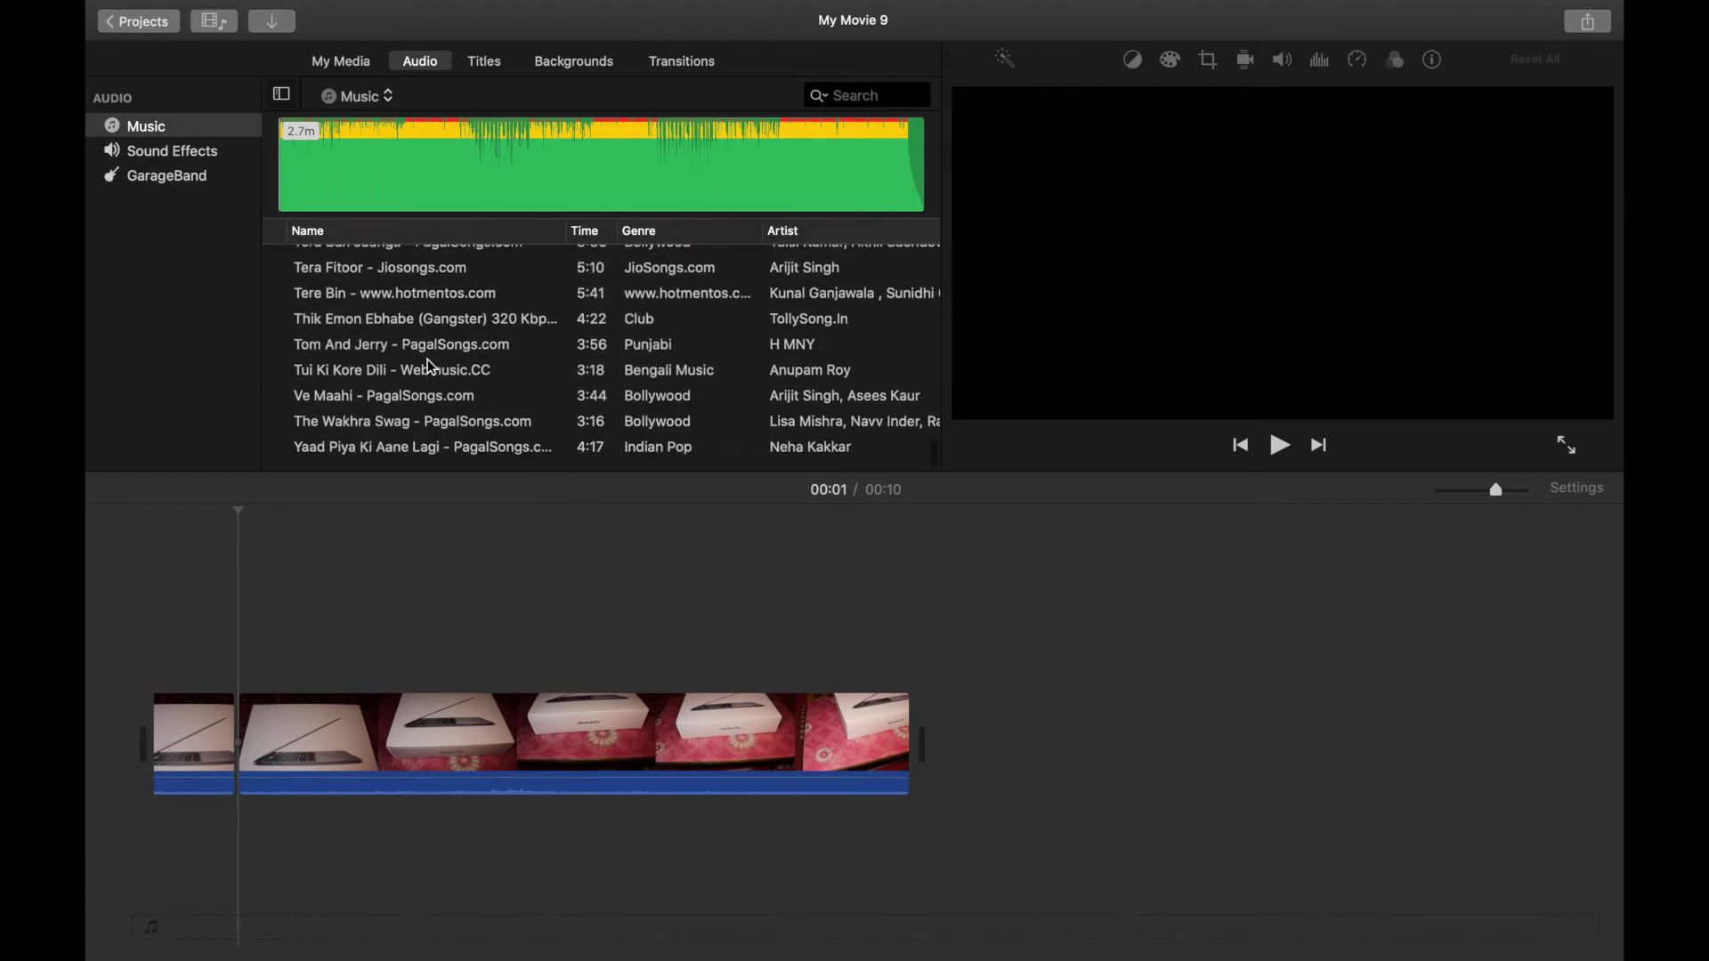
scroll(427, 359, up, 15)
scroll(429, 363, down, 8)
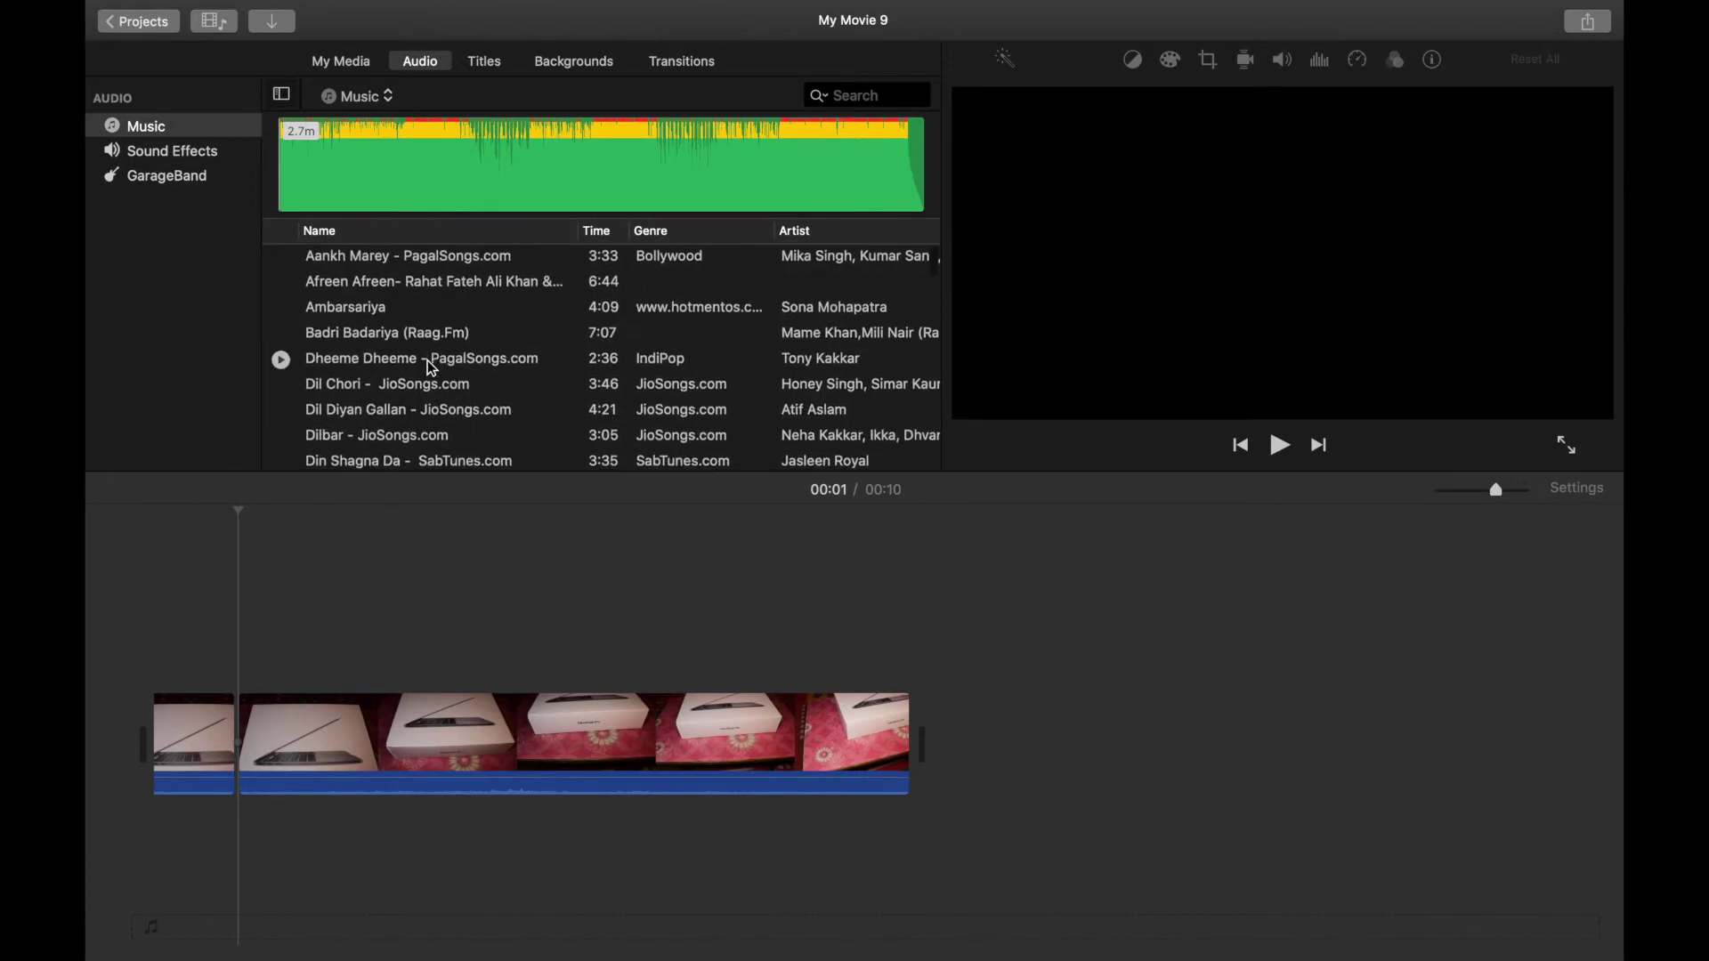
scroll(429, 366, down, 20)
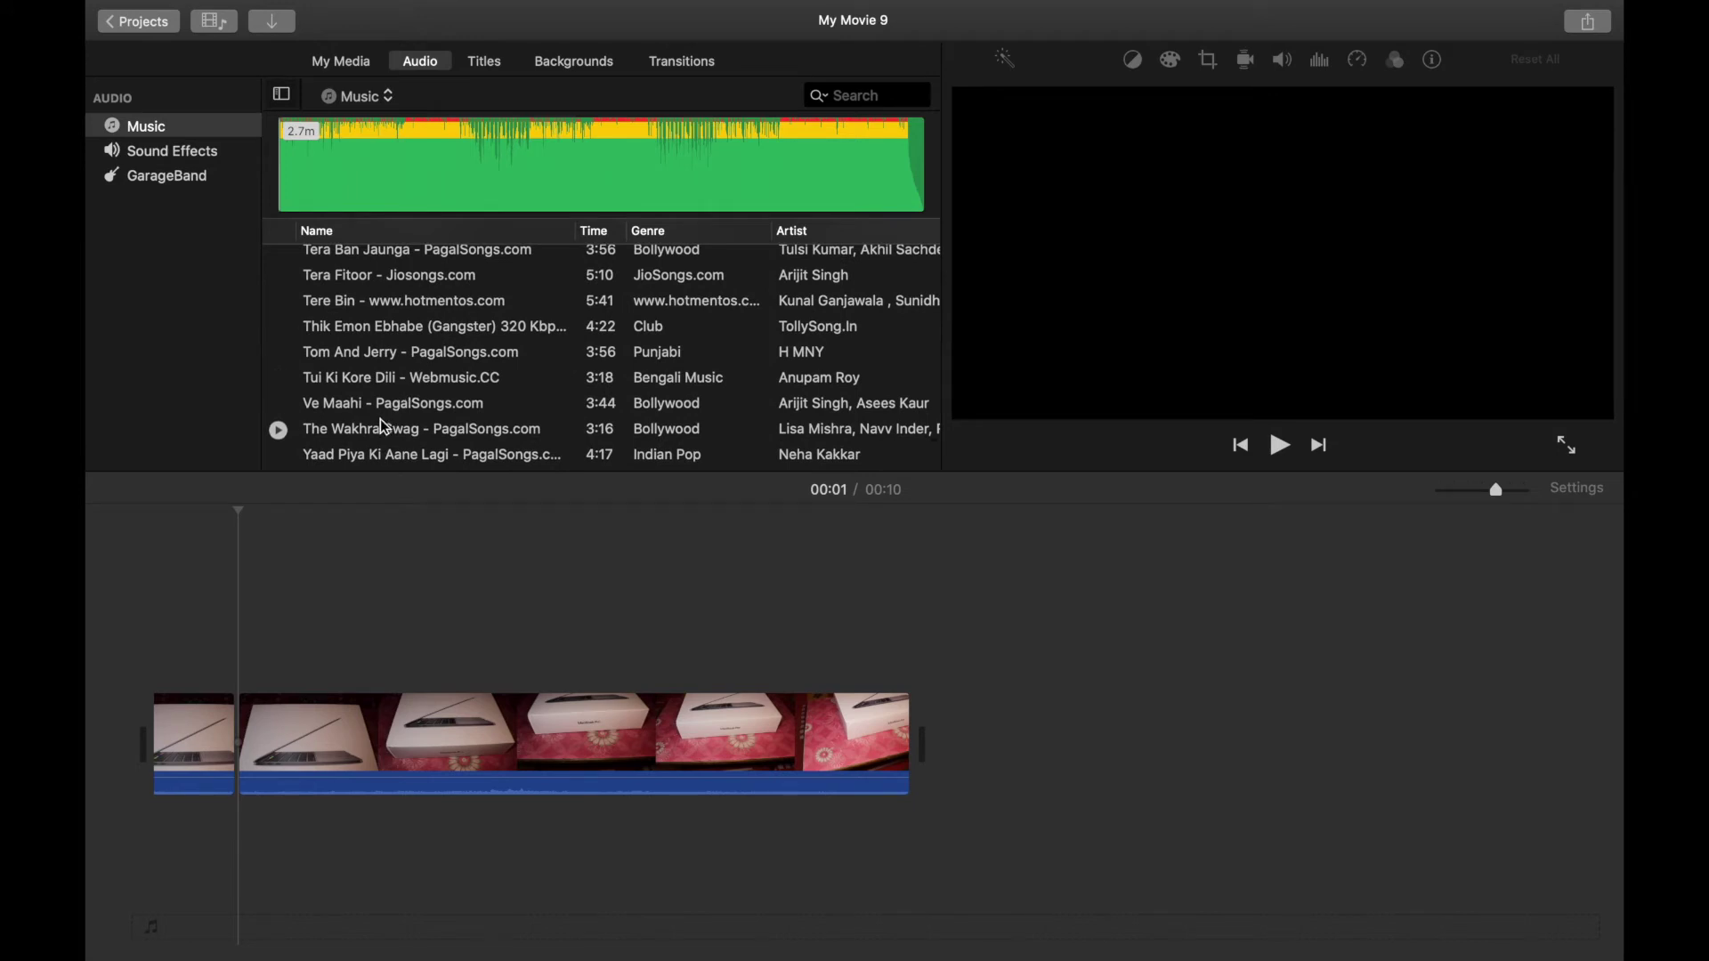
click(889, 96)
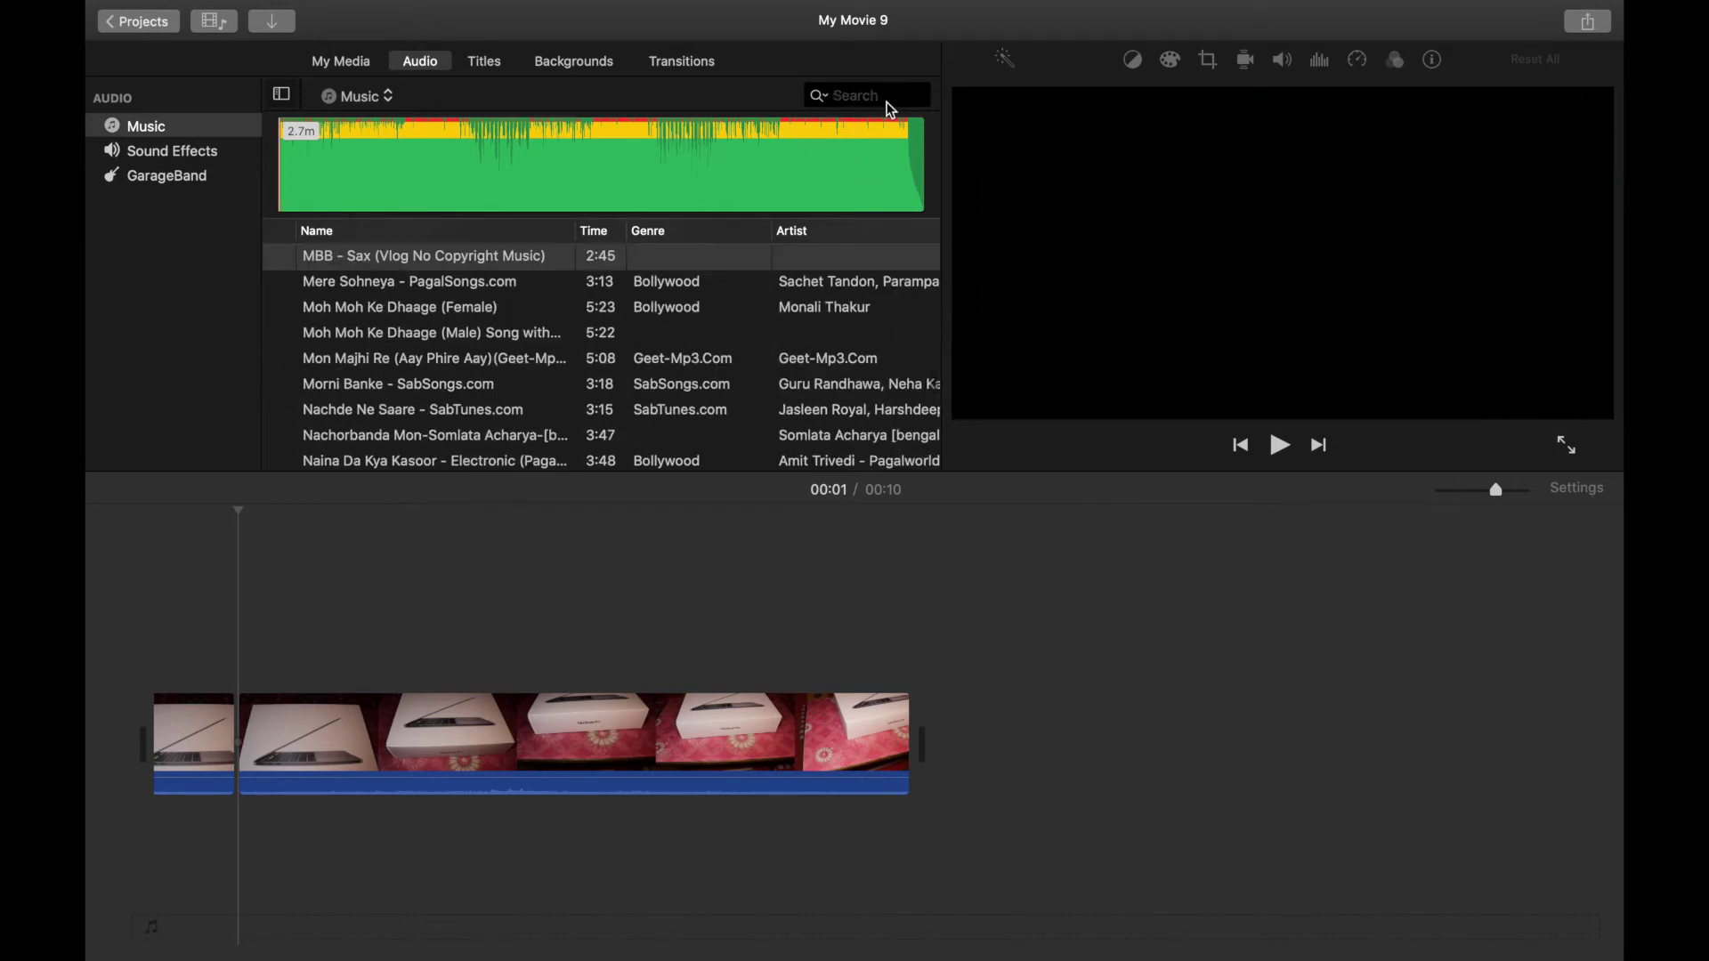
text(vlog)
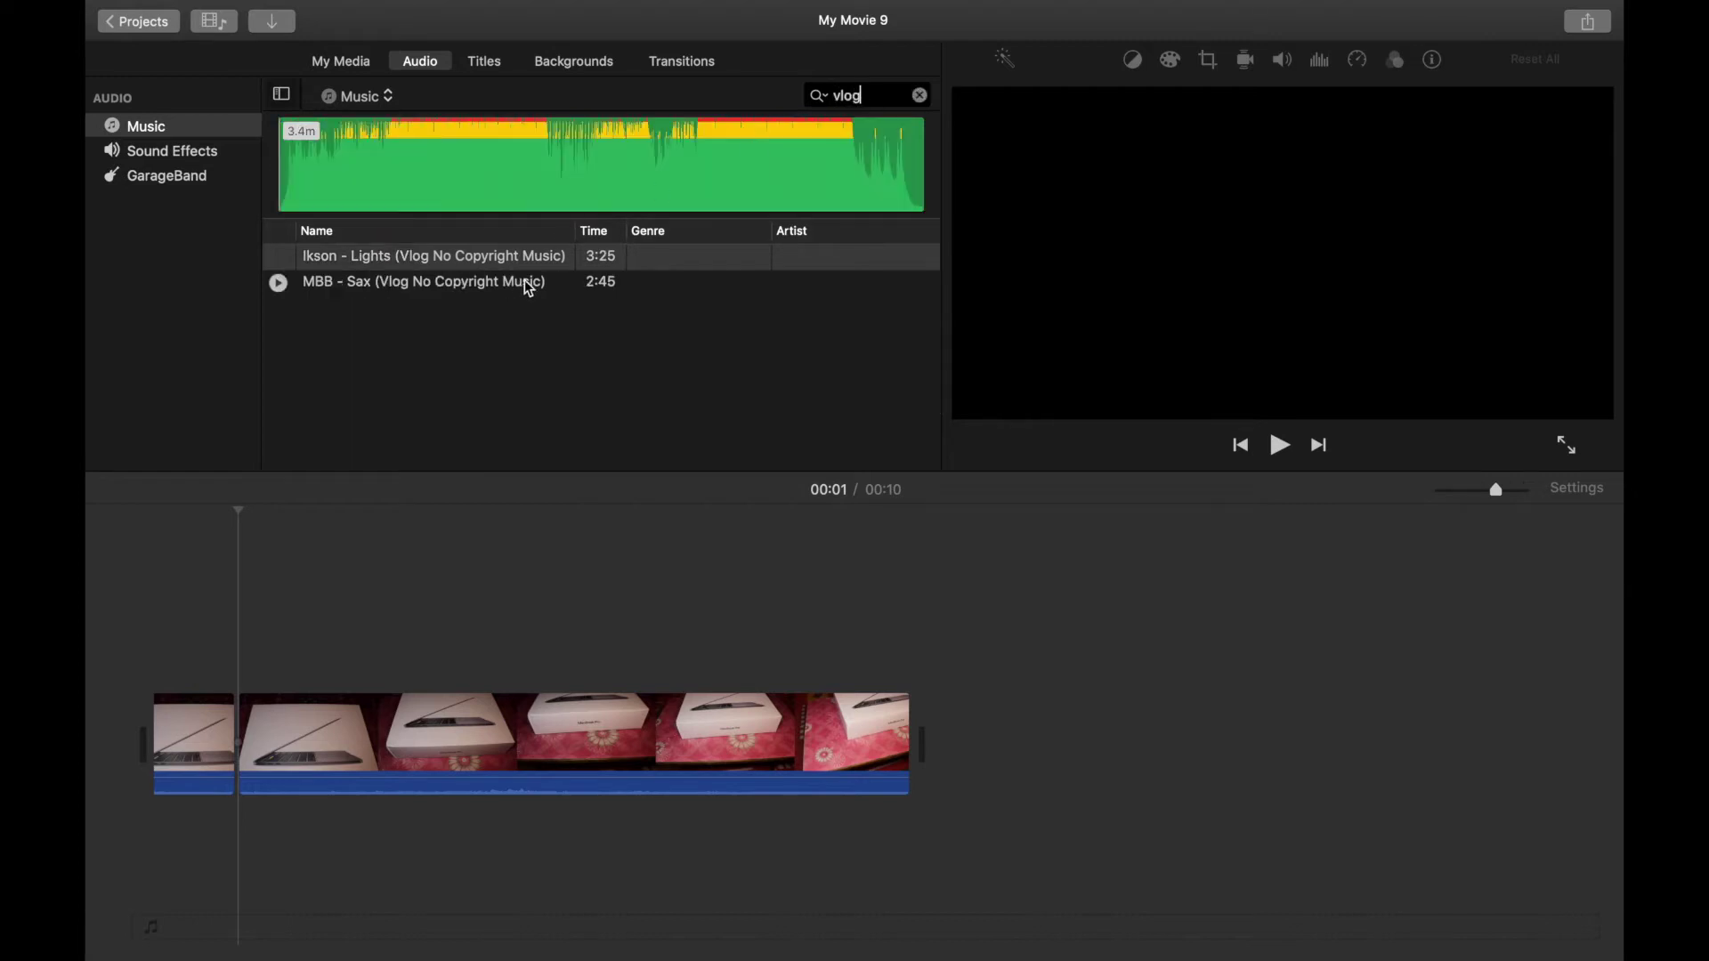
click(527, 285)
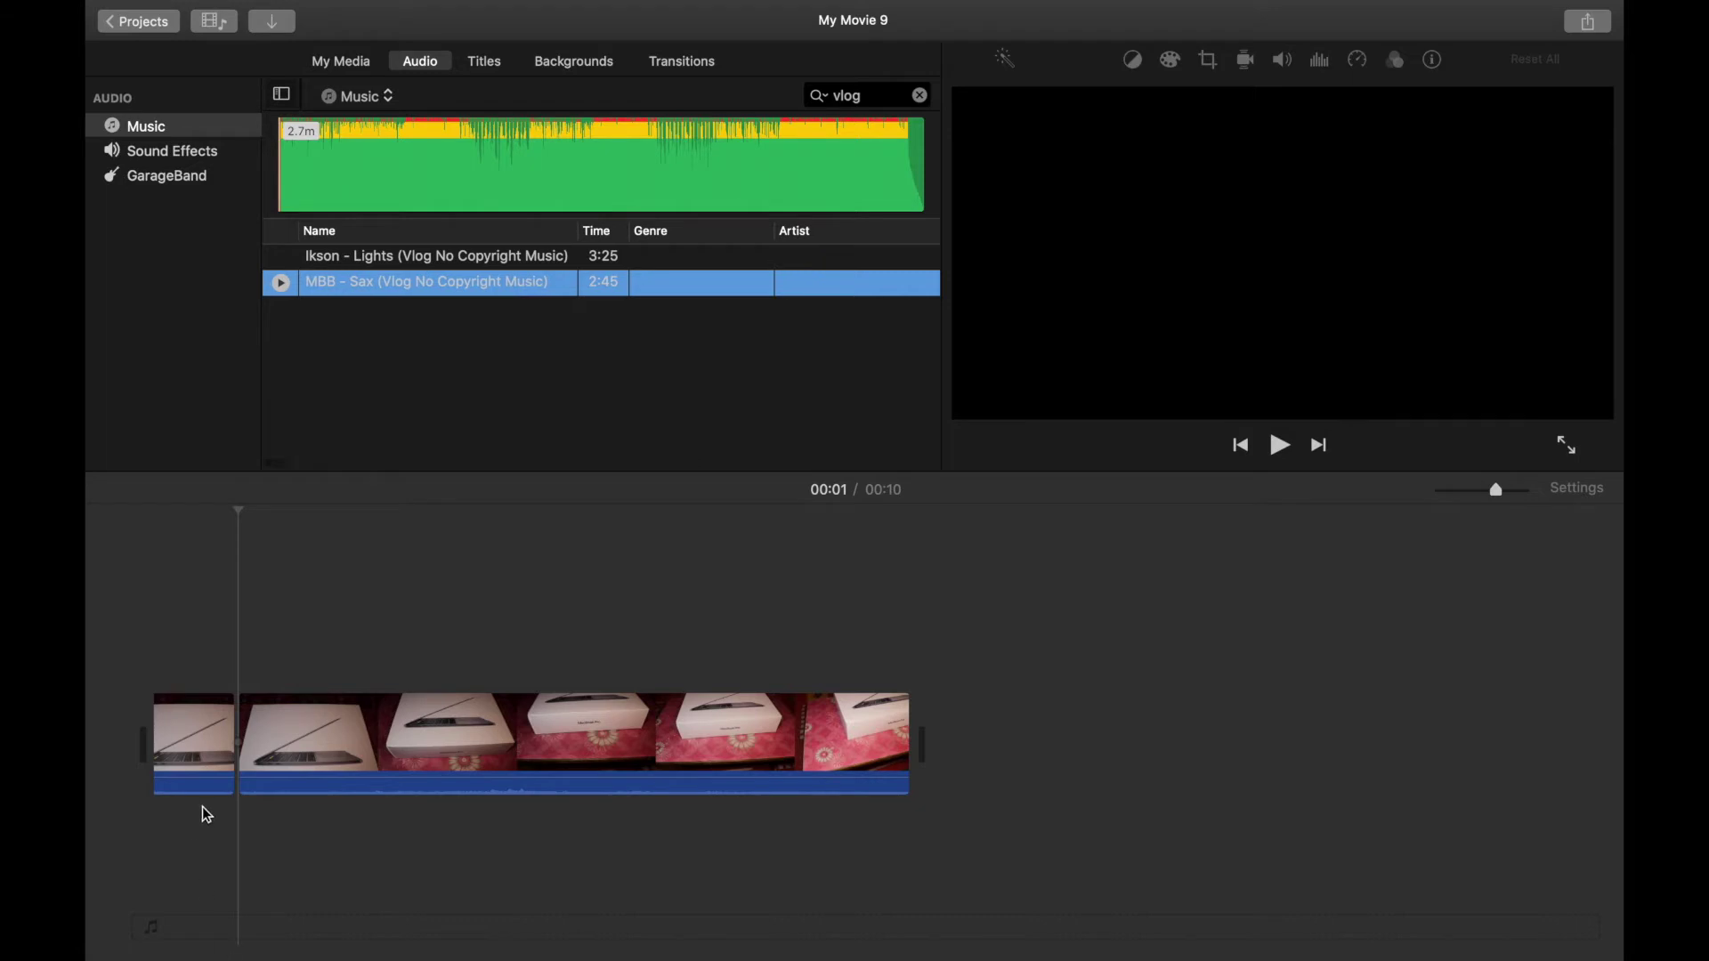
drag(472, 297, 158, 843)
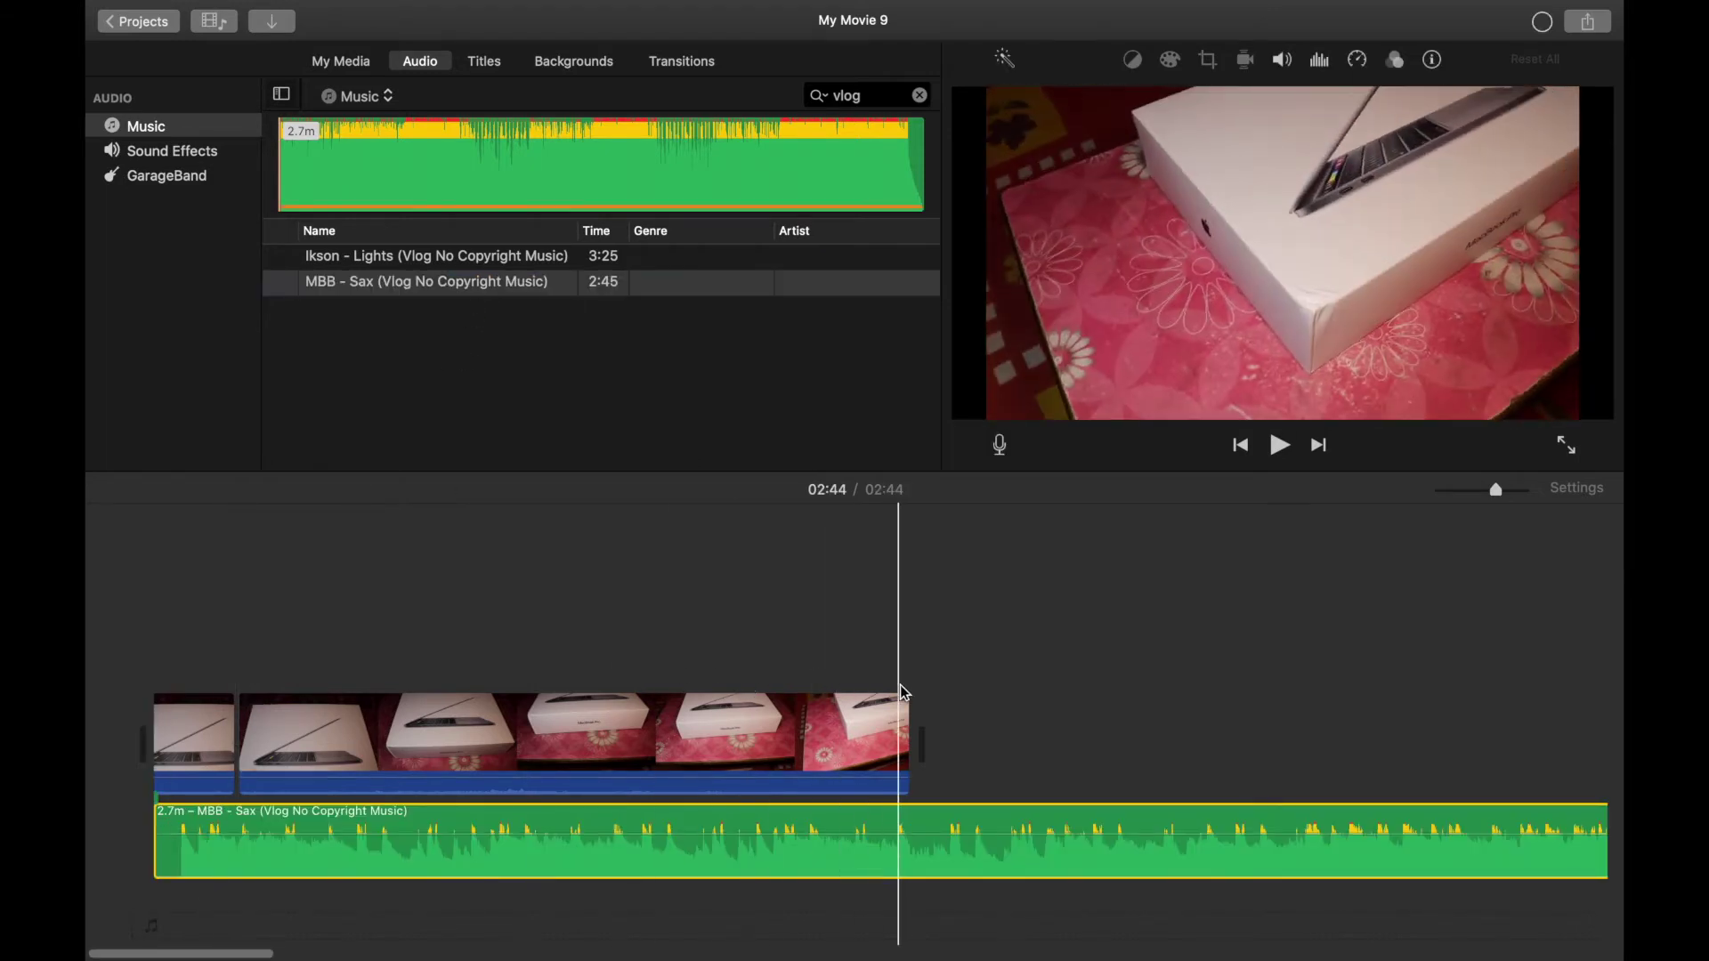
- Split the music track at the end of the video and delete the excess part
click(908, 685)
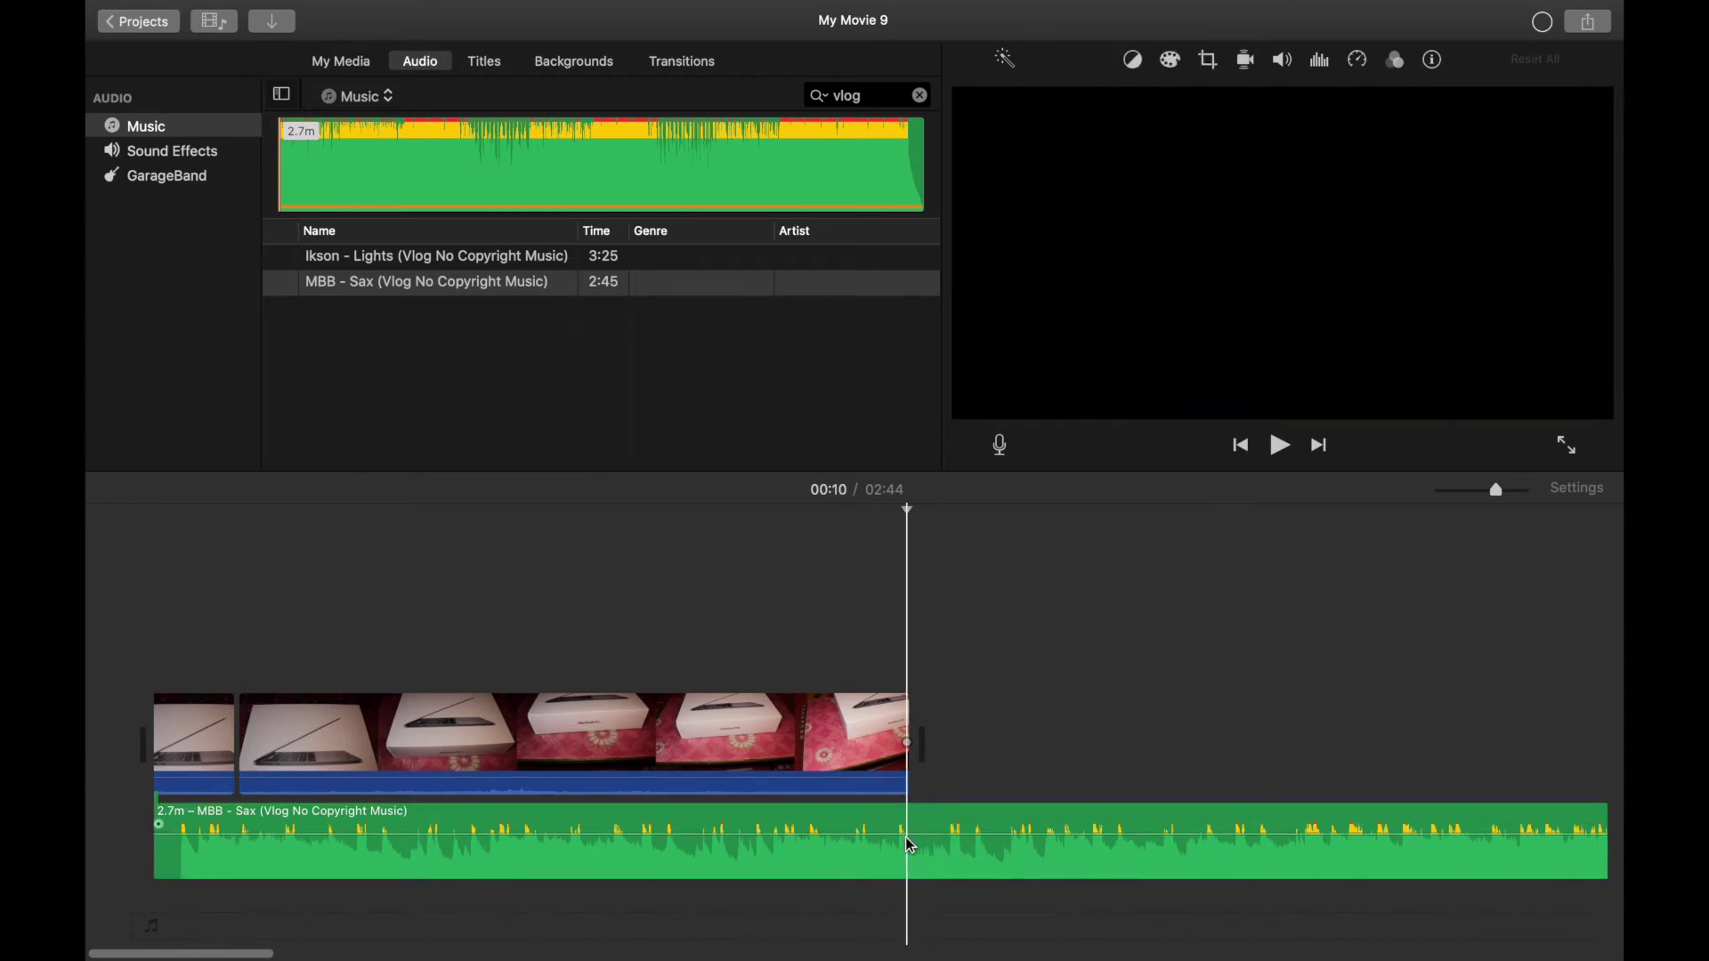
click(910, 845)
key(super+b)
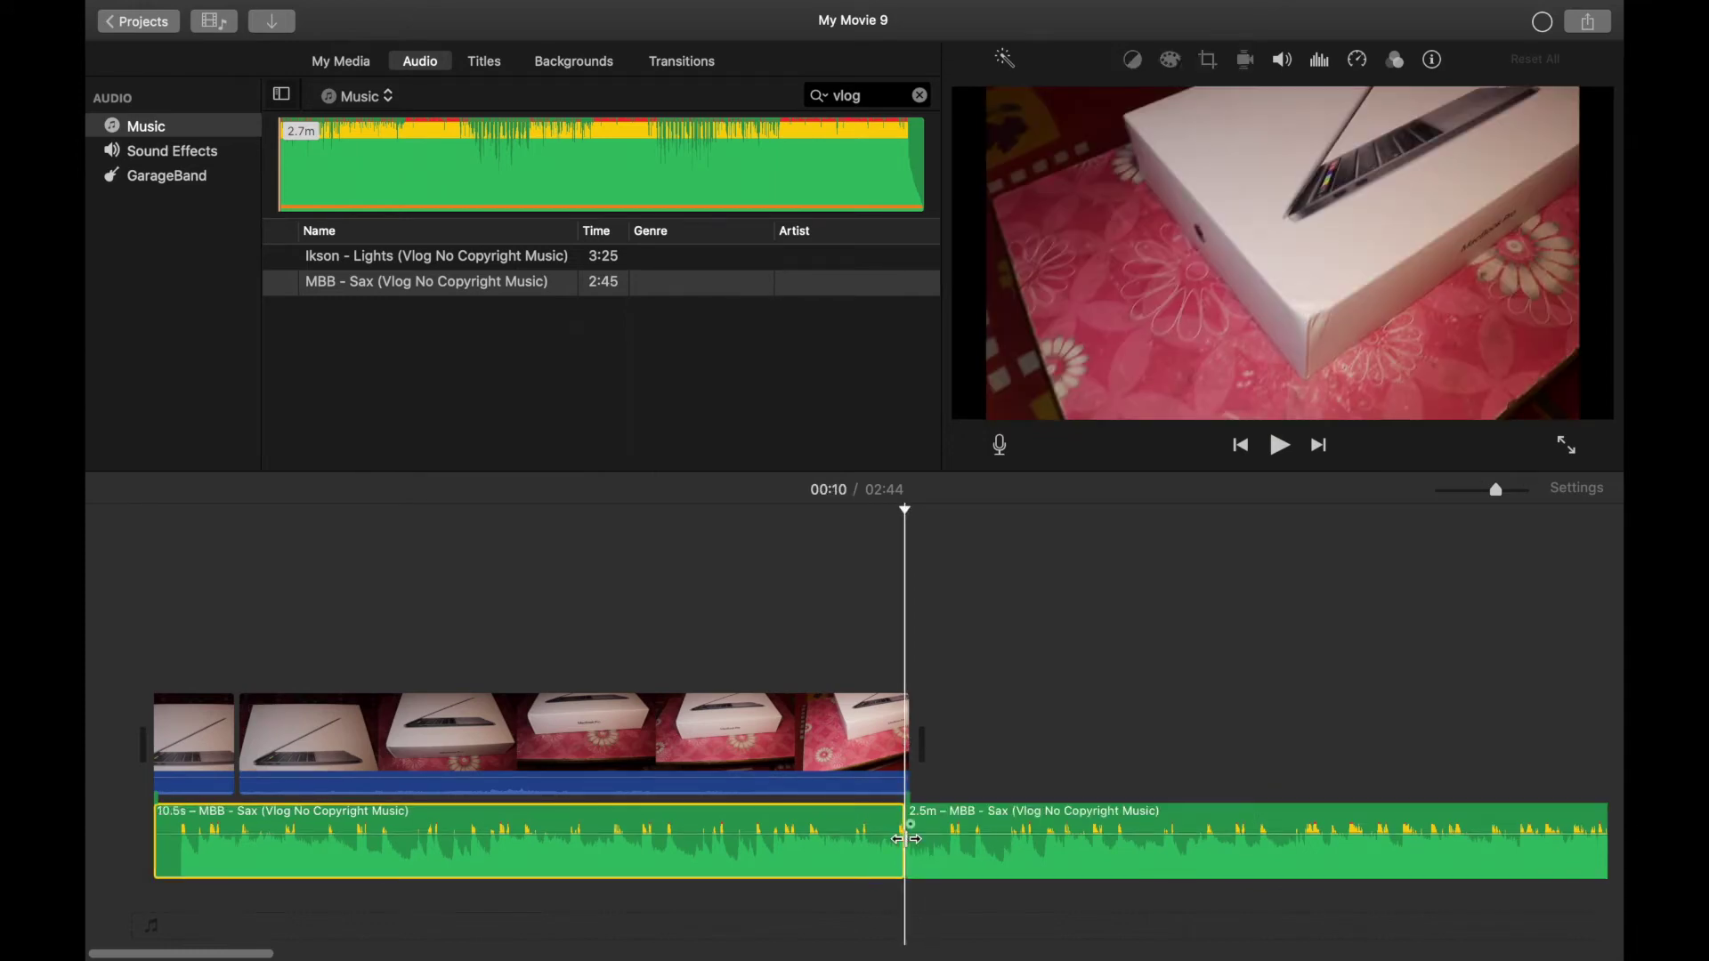
click(1022, 847)
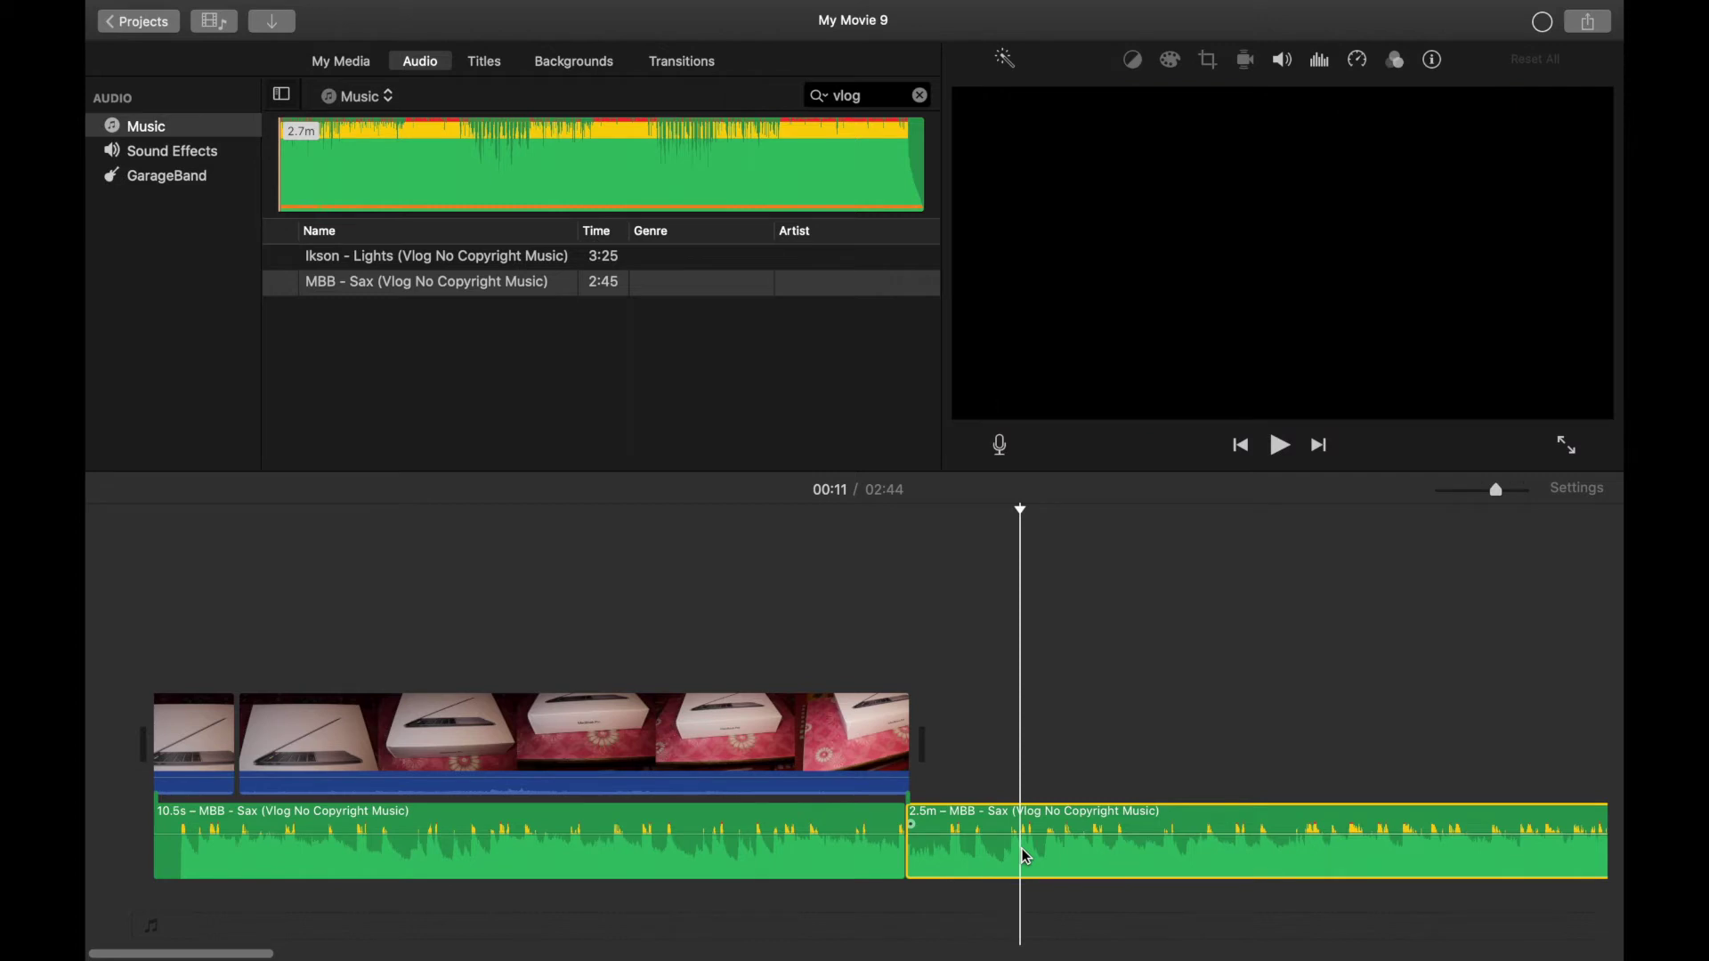
key(Delete)
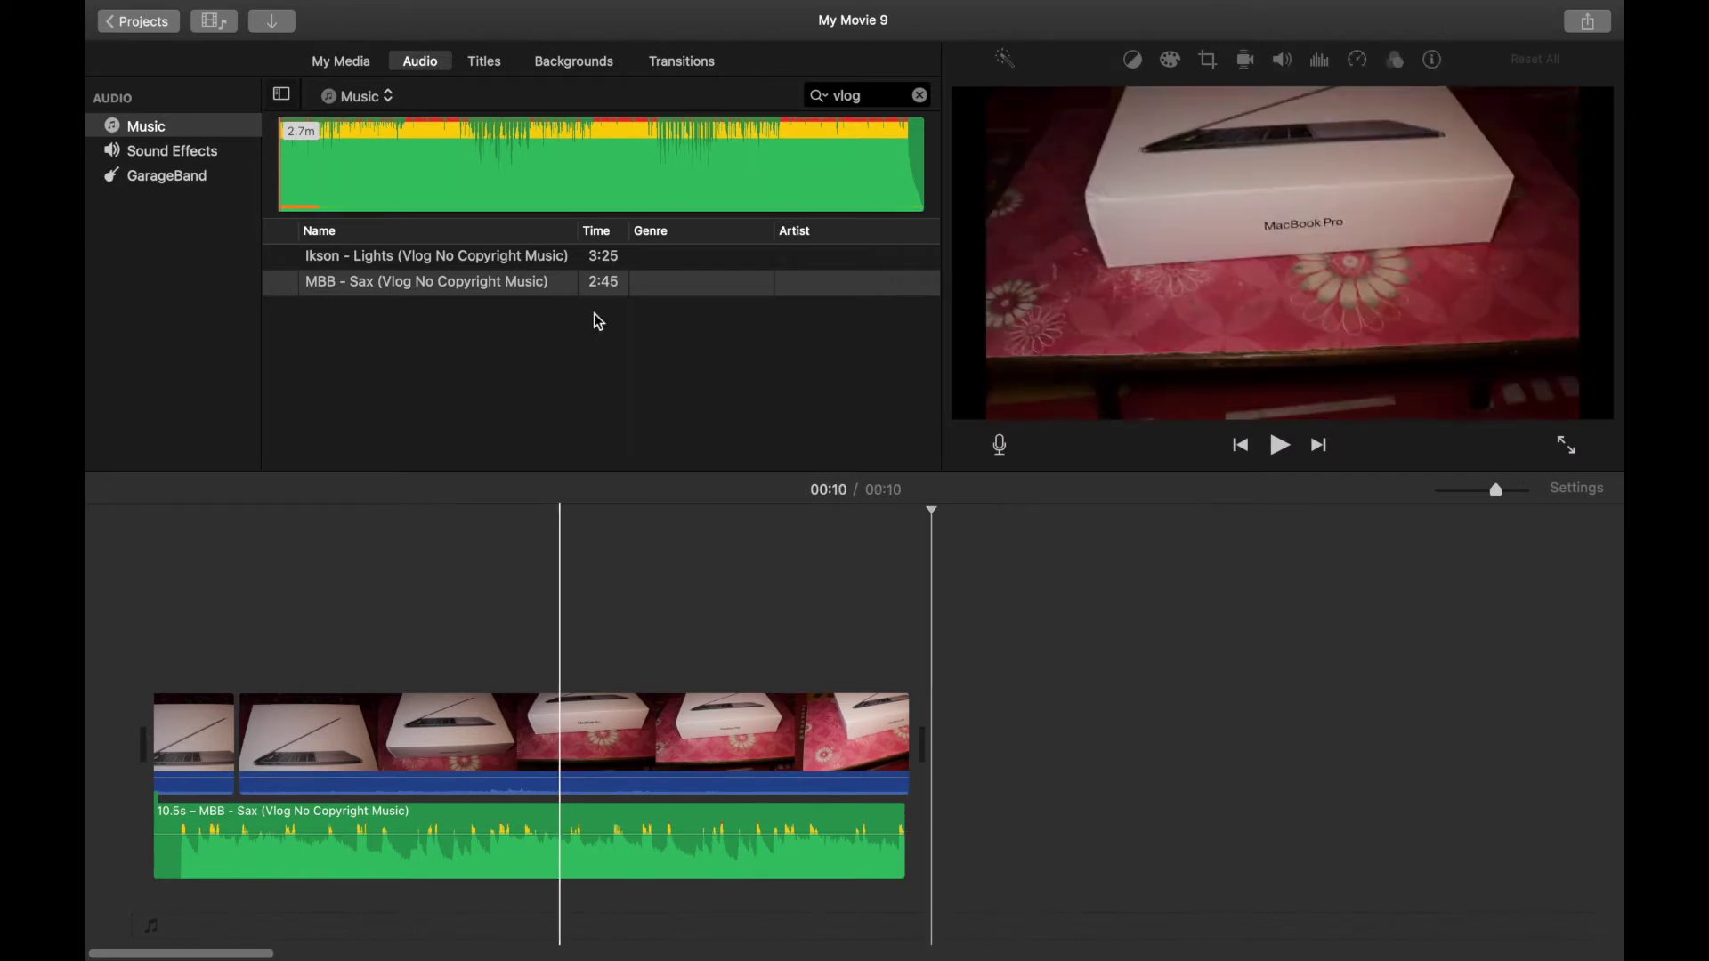
- Add the Four Corners title above the second clip, extend it to about 4.1 s, and preview it
click(499, 71)
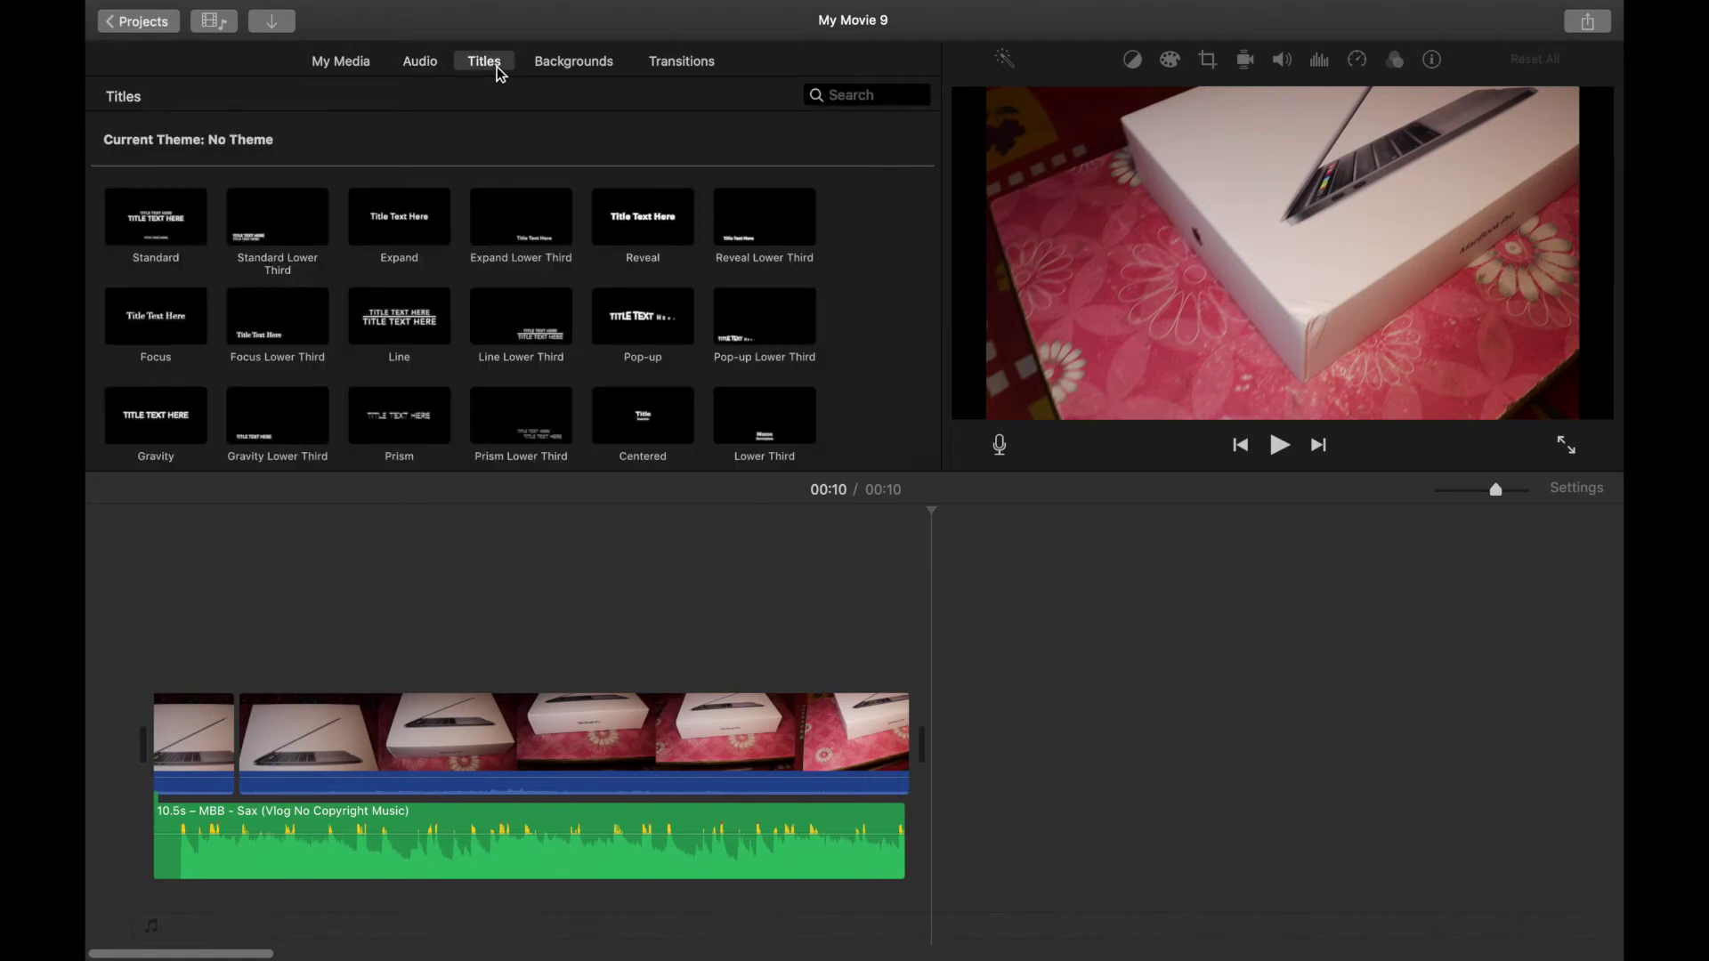
click(627, 218)
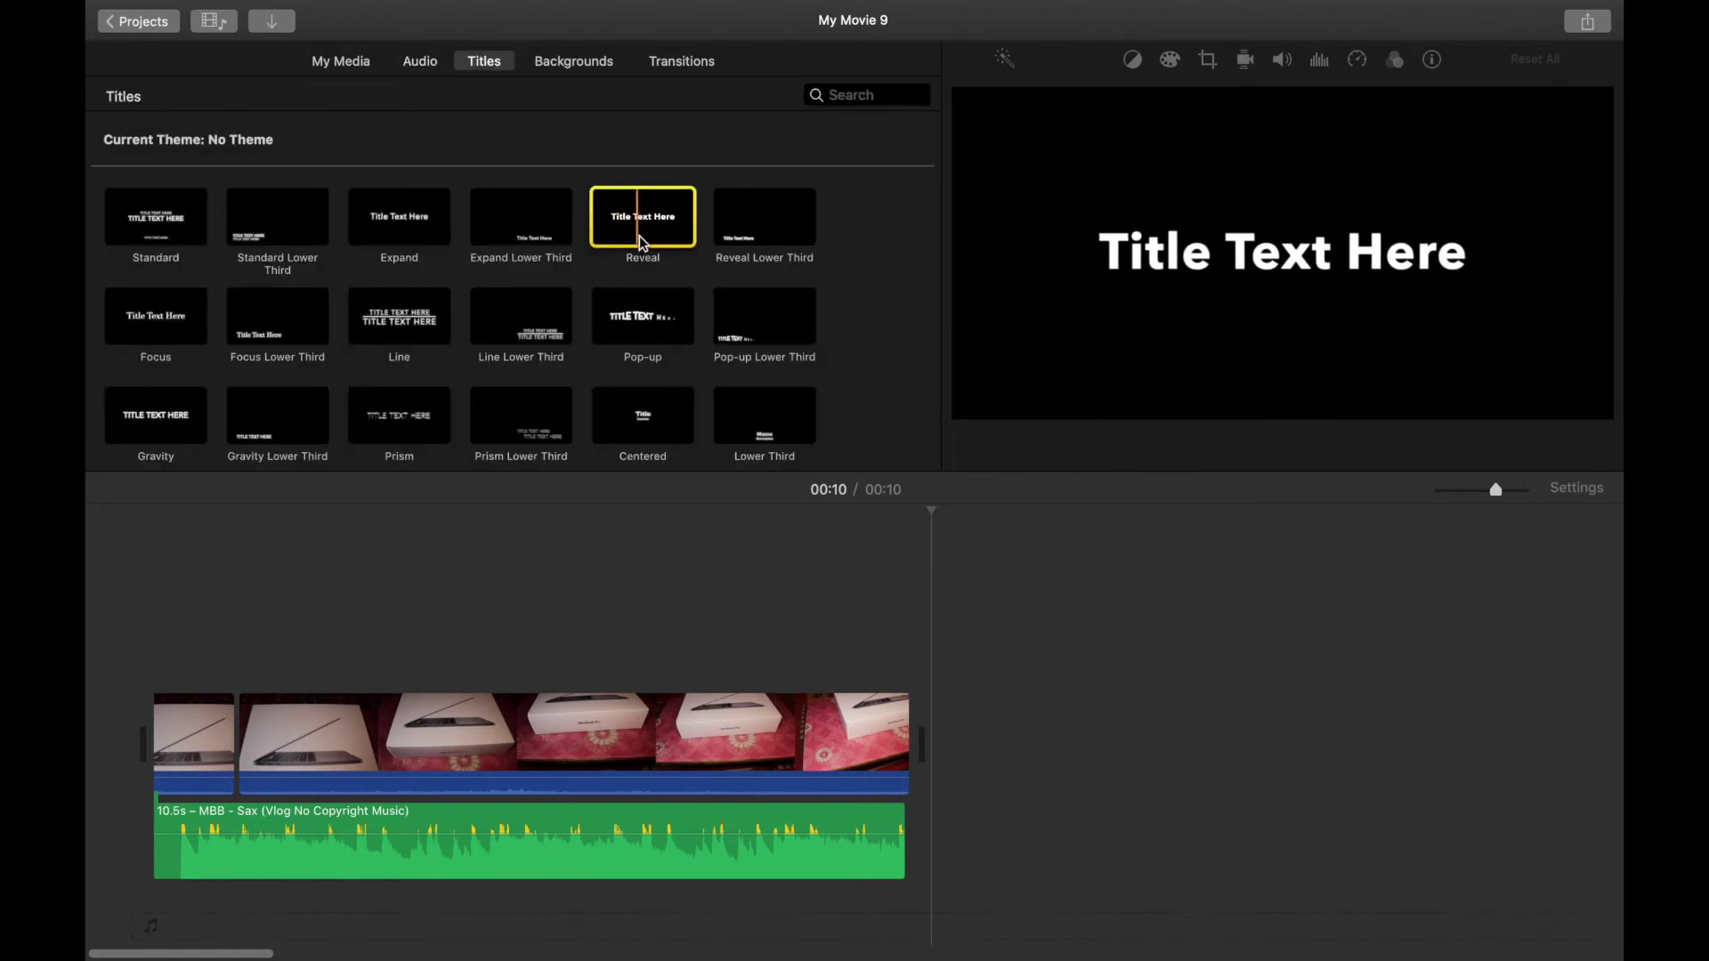
scroll(643, 414, down, 5)
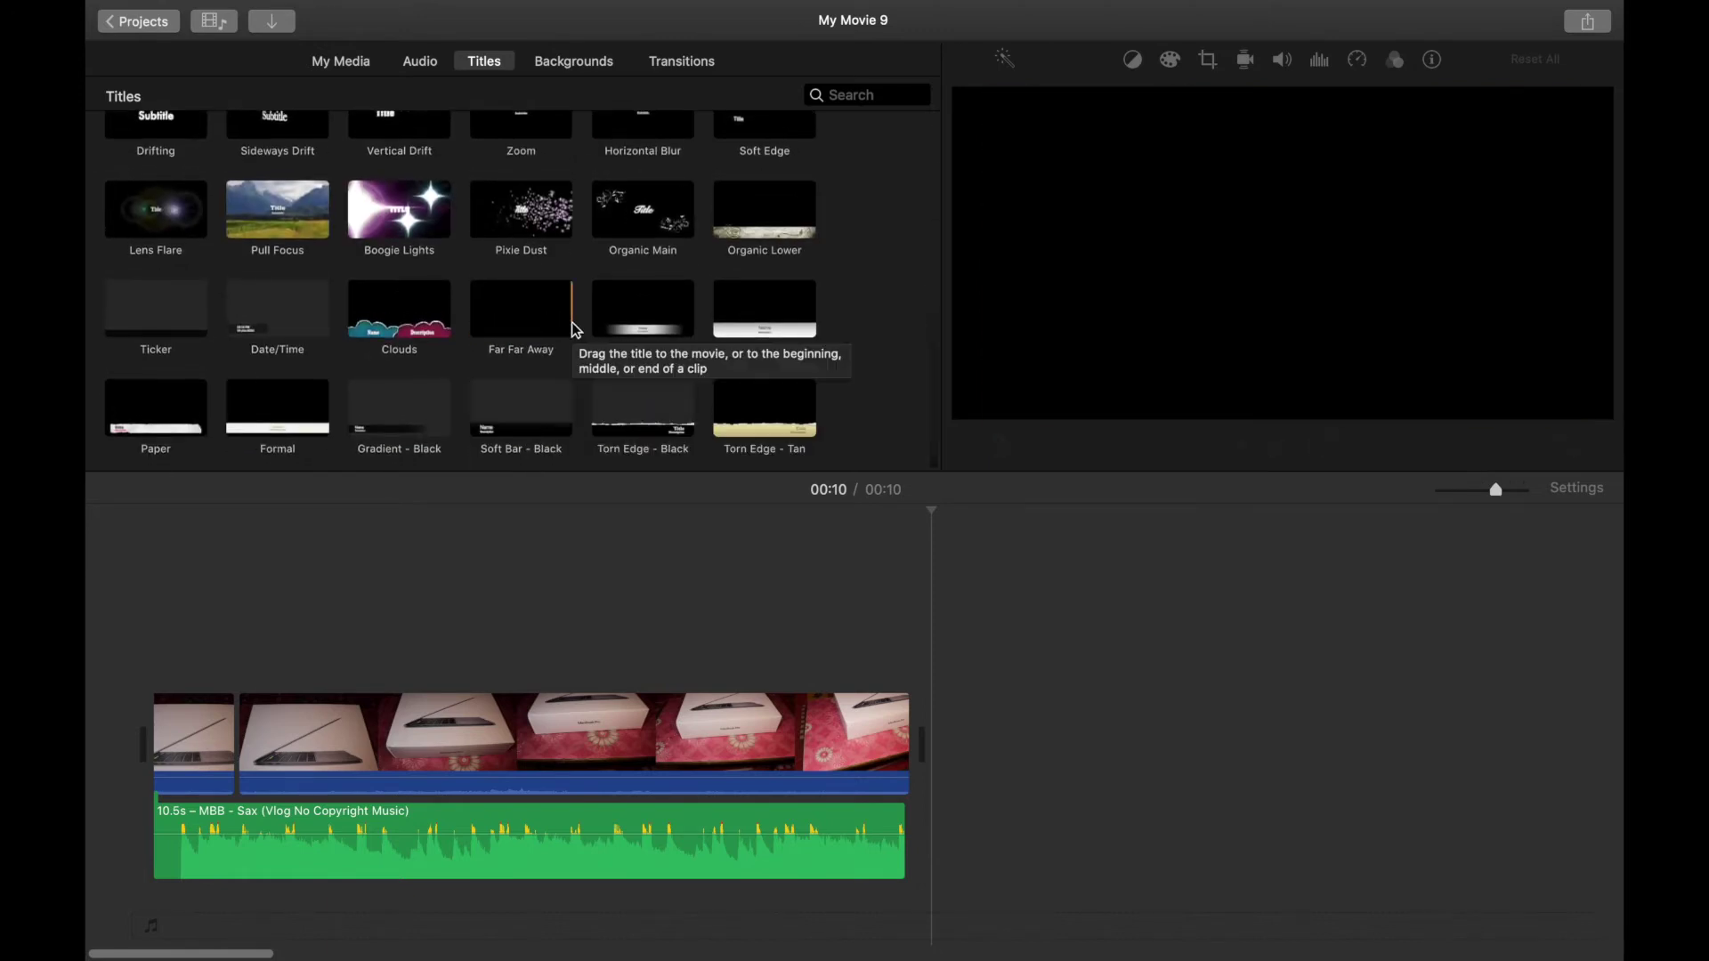
scroll(575, 330, up, 5)
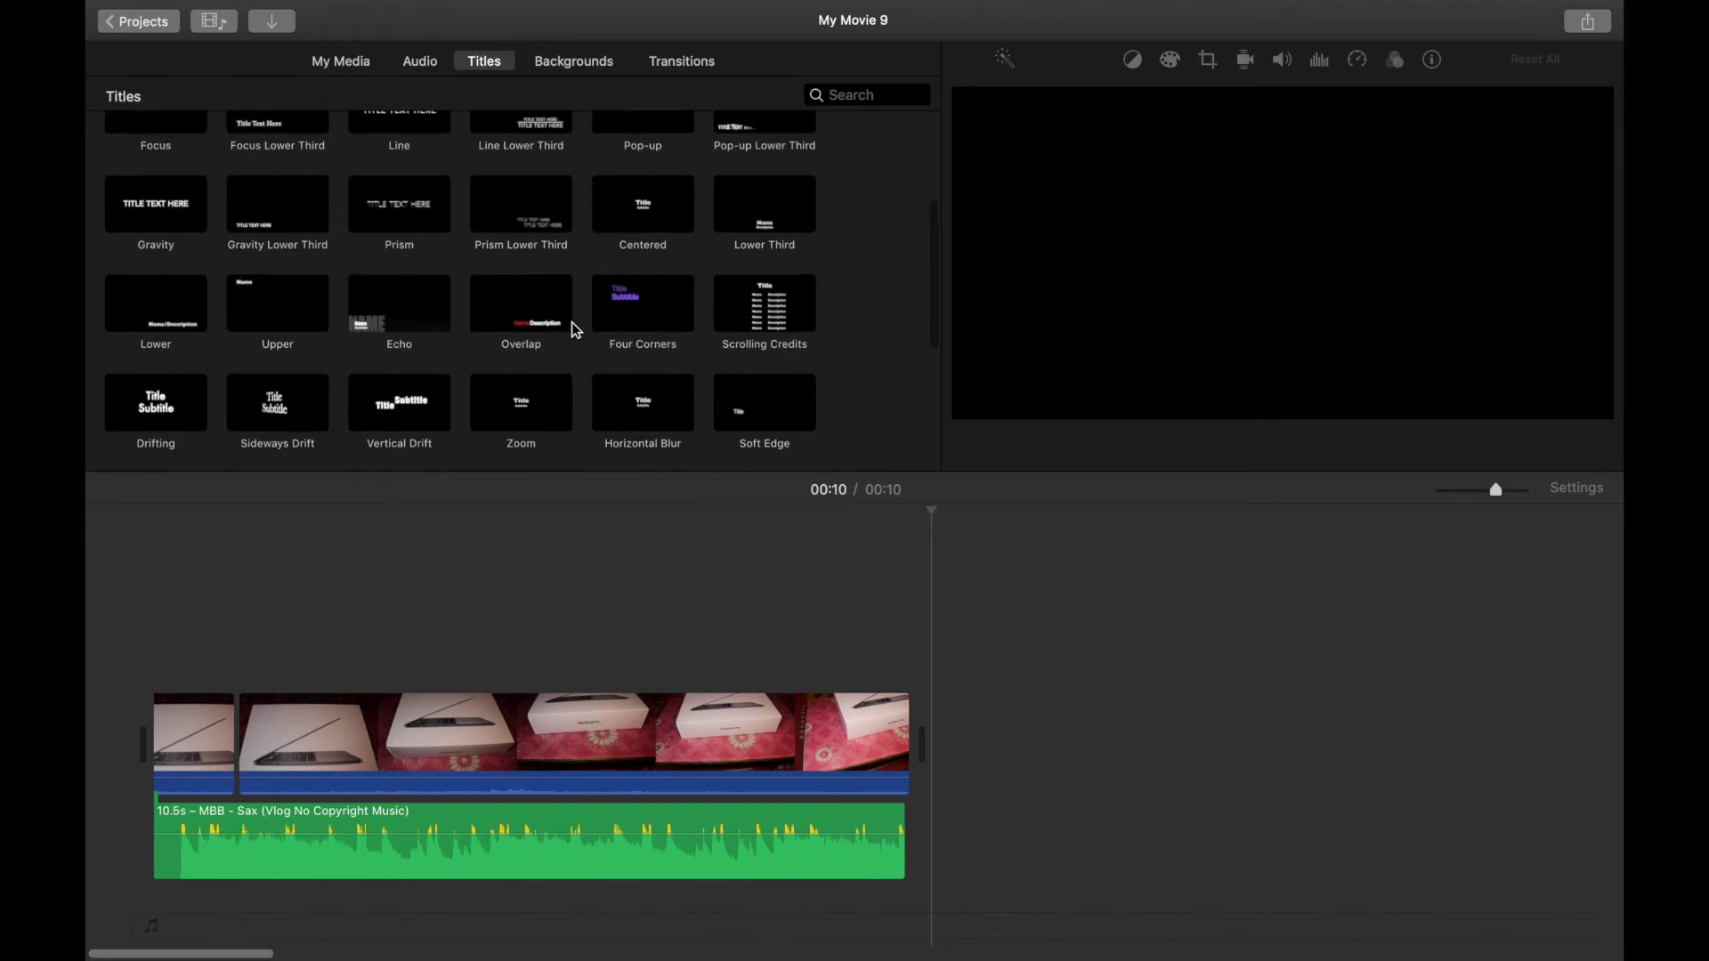
scroll(574, 328, up, 1)
drag(648, 329, 357, 675)
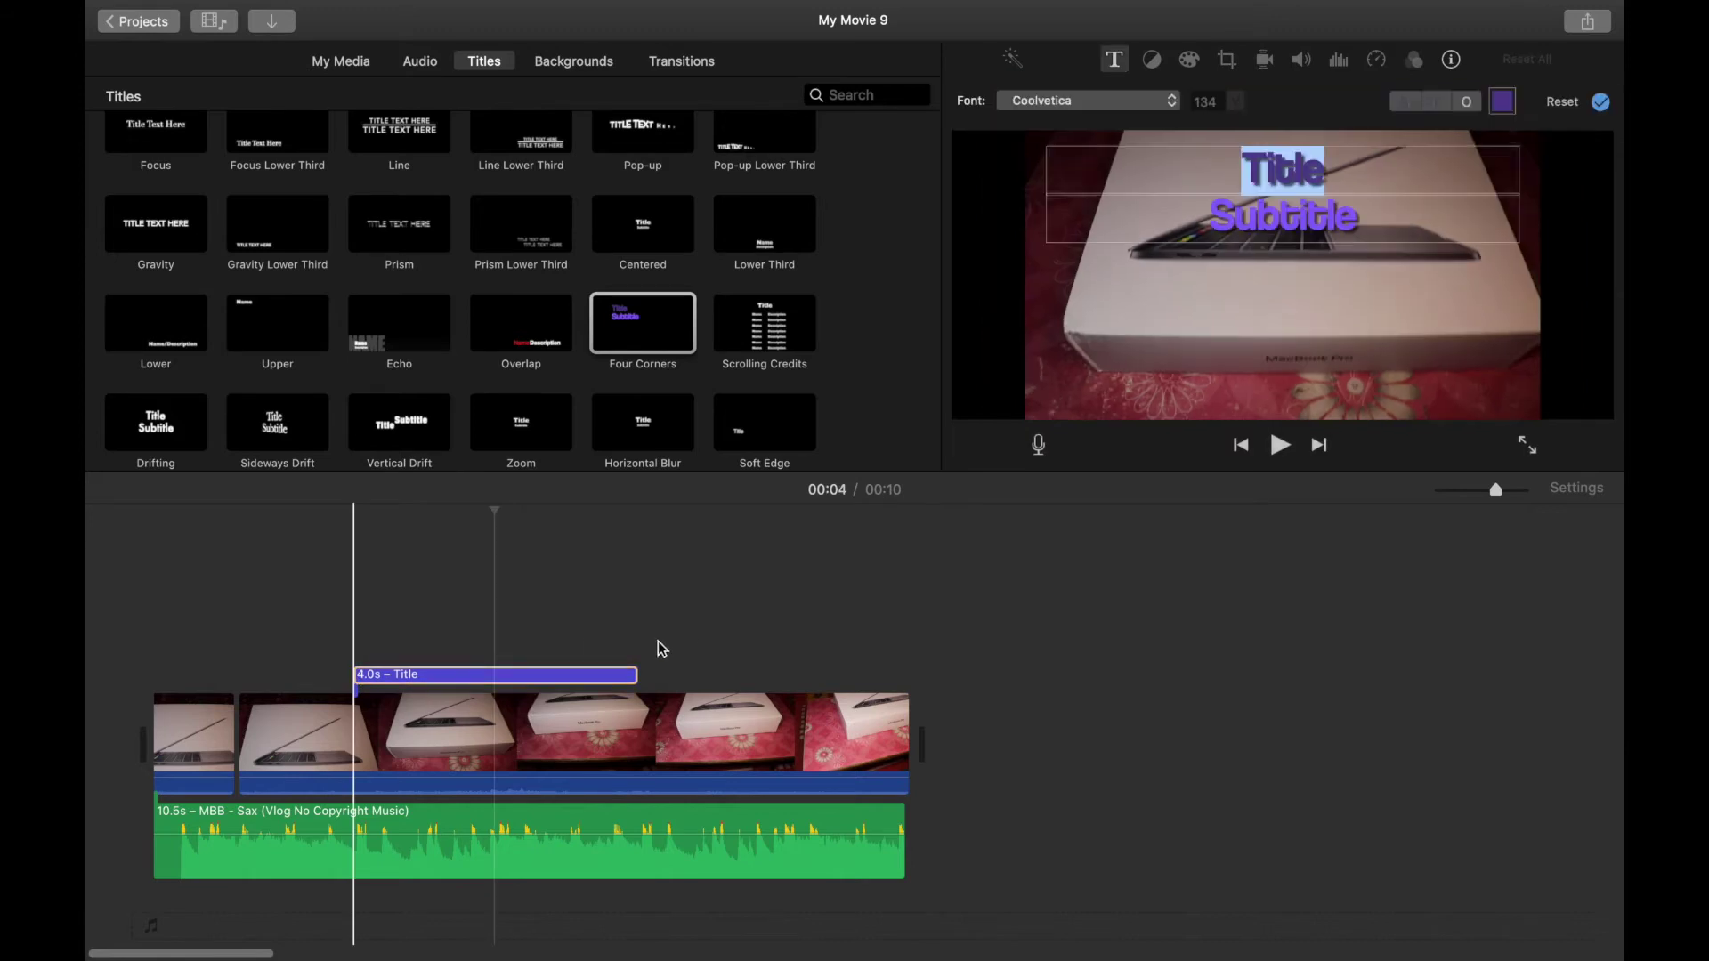
drag(634, 679, 642, 676)
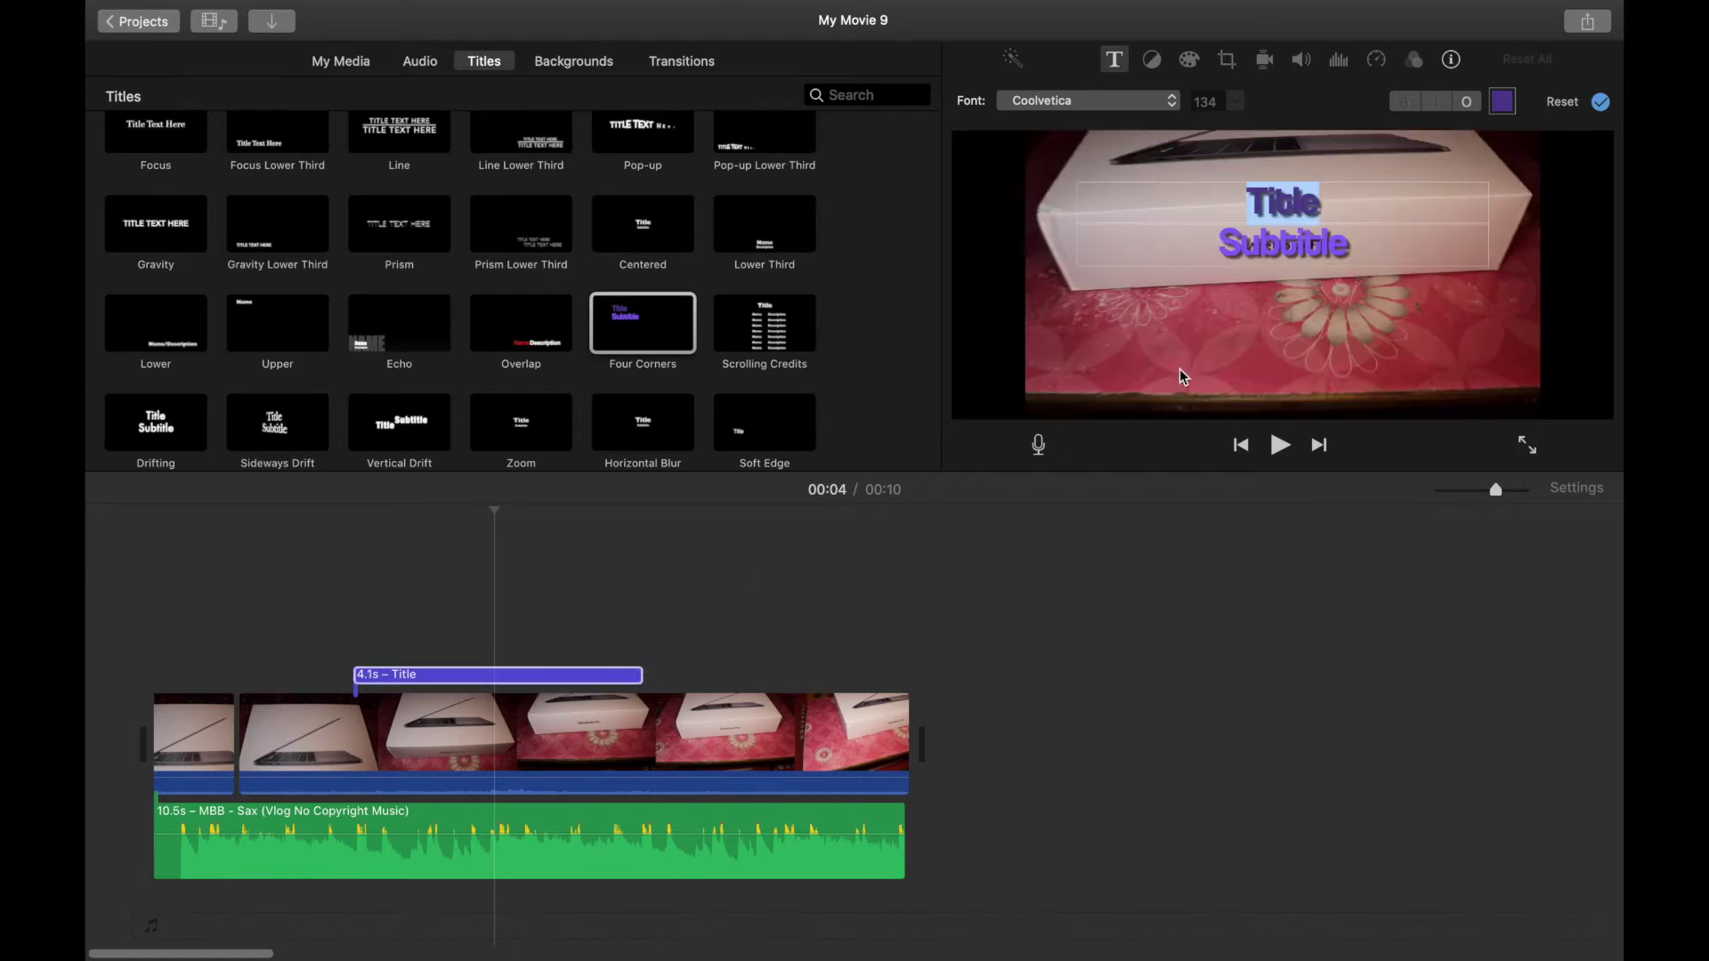
click(353, 501)
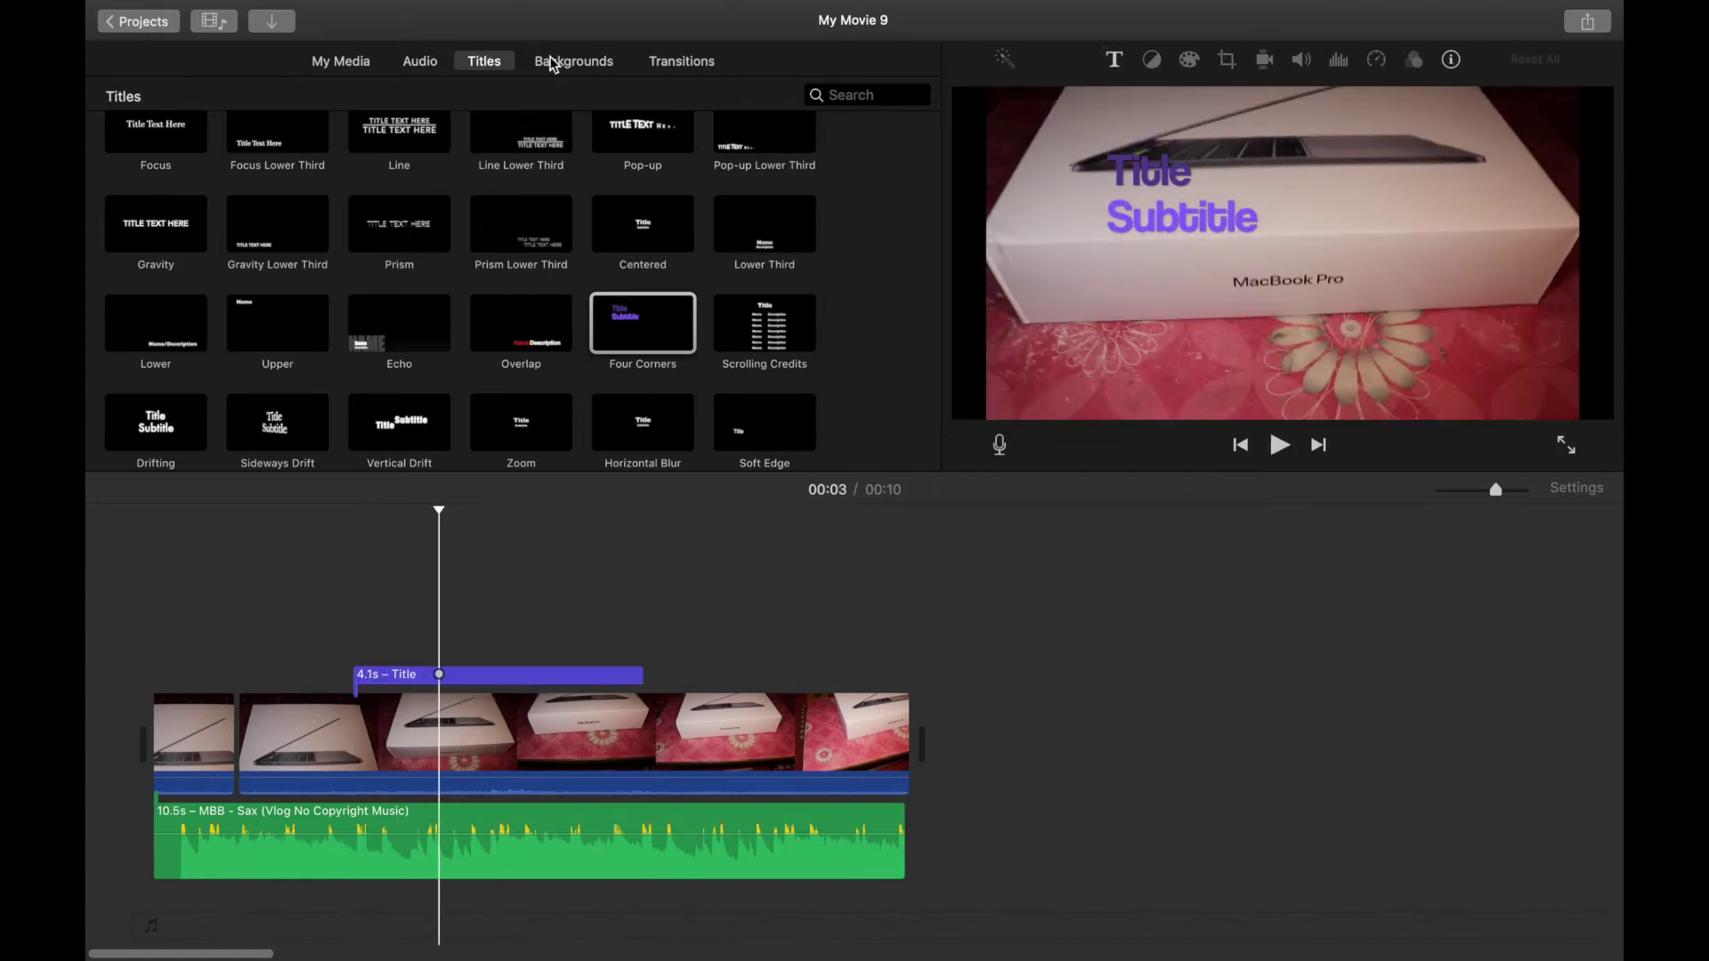
- Insert a Cross Blur transition between the two video clips and play the movie from the first clip
click(554, 62)
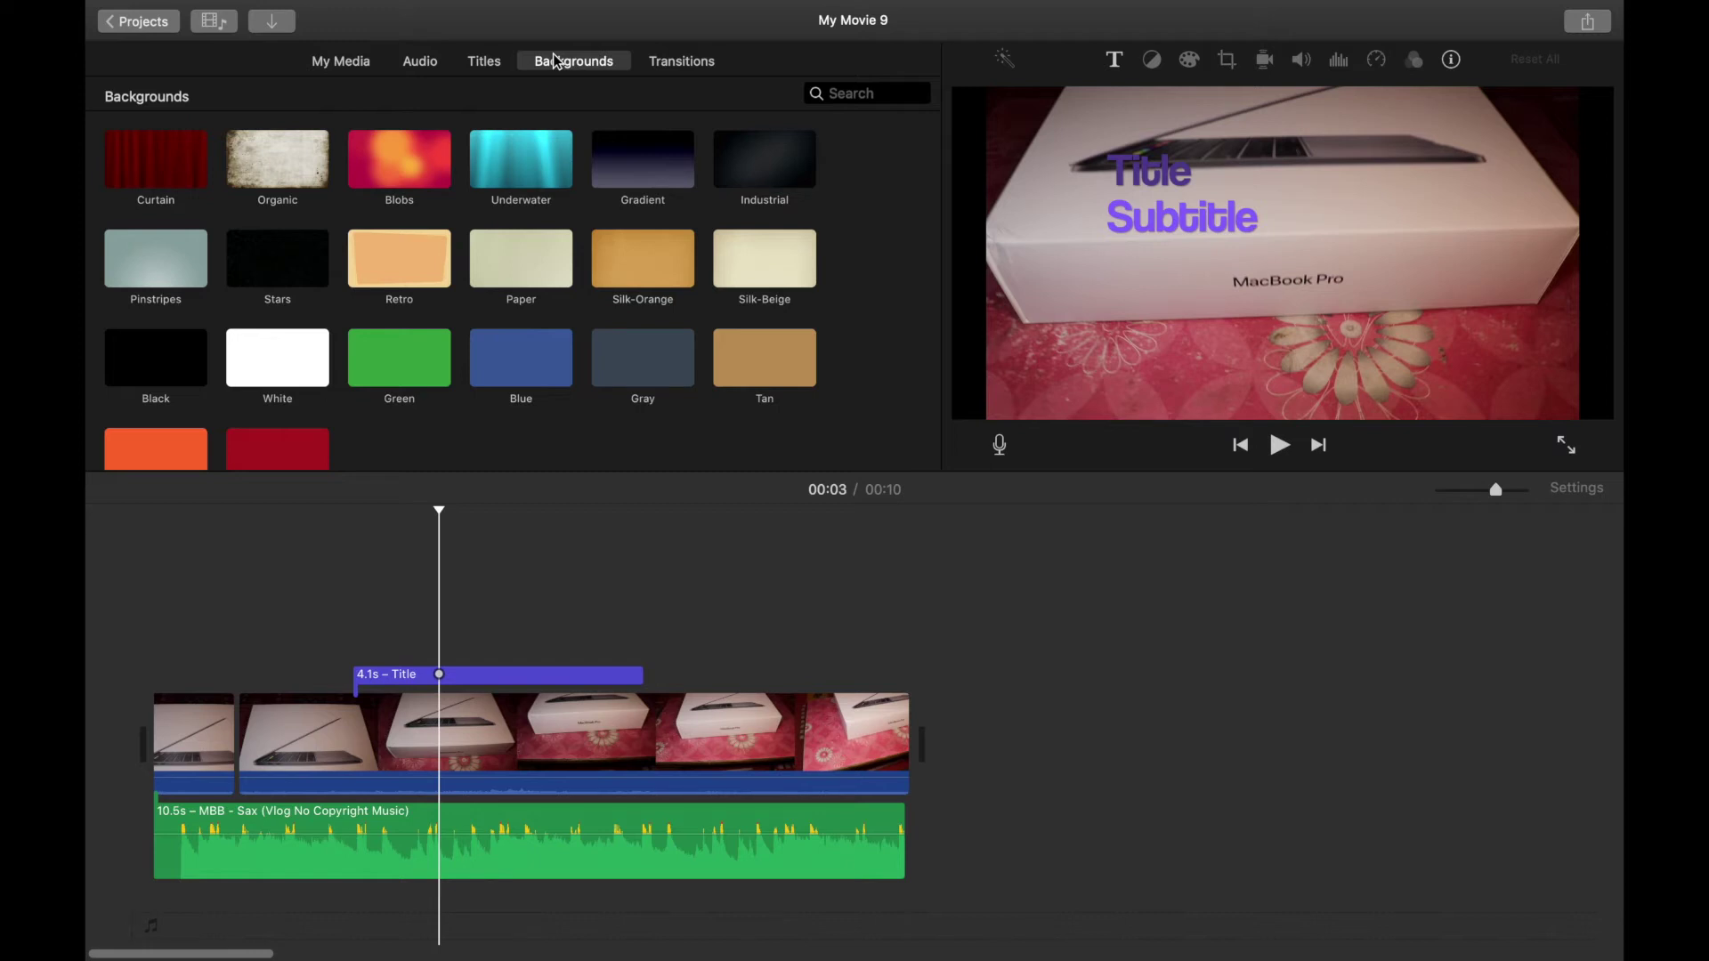
click(675, 67)
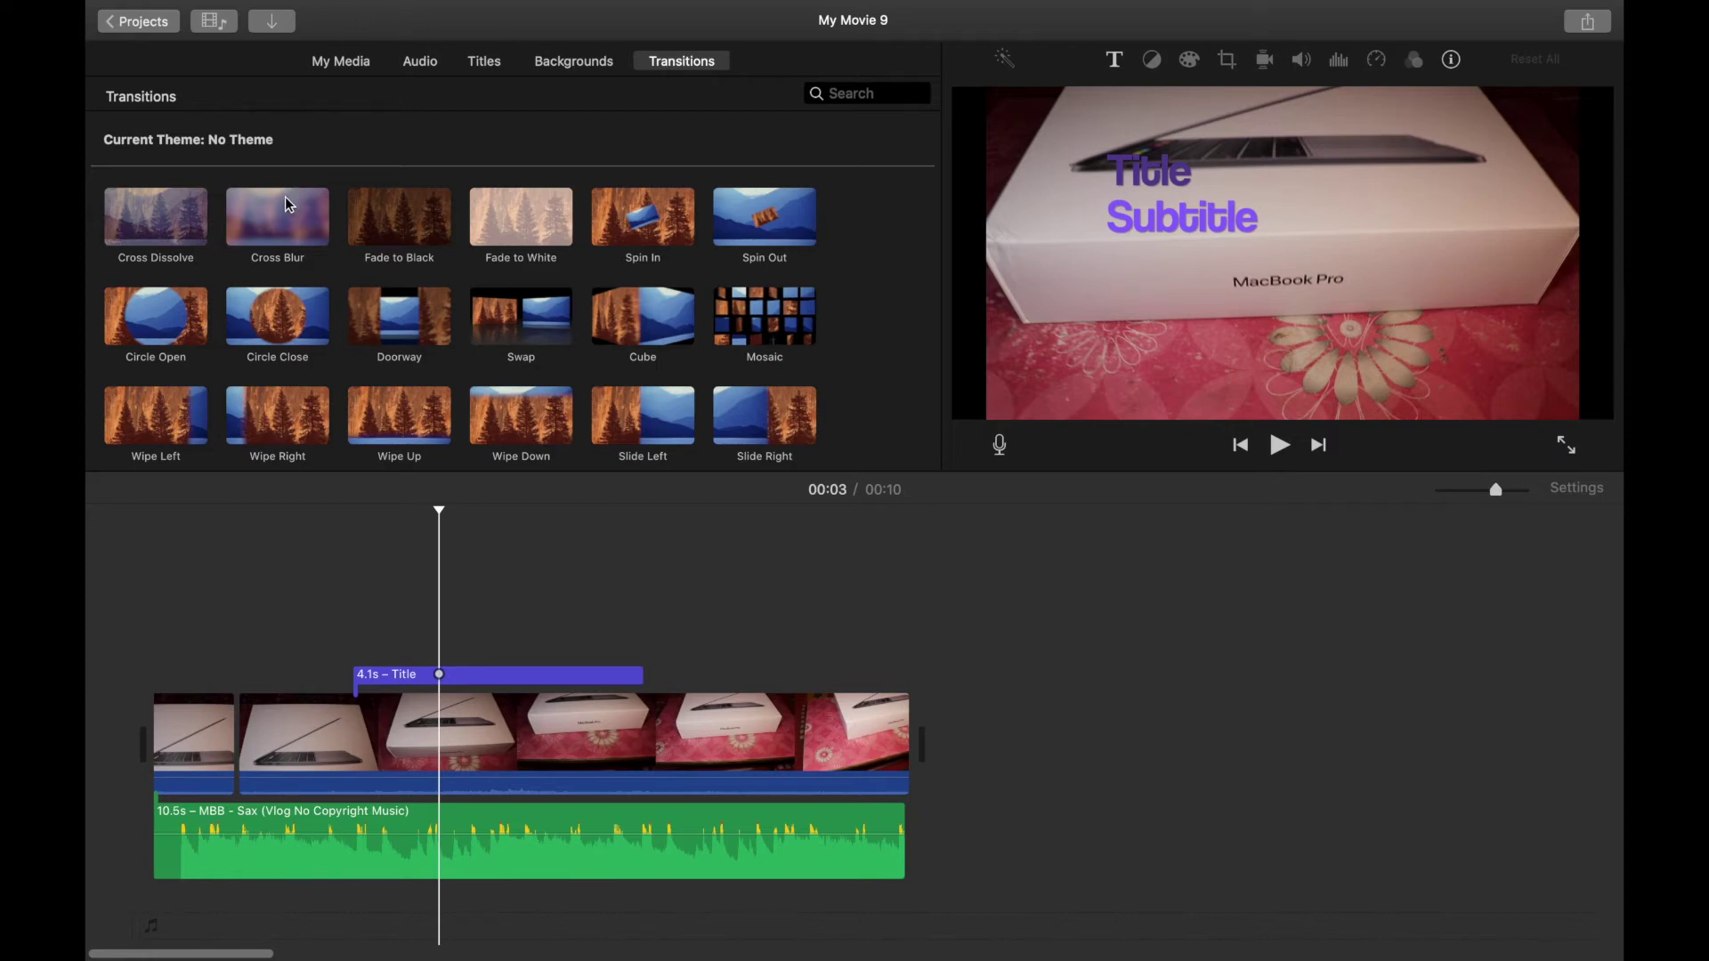
mouse_move(293, 231)
mouse_down()
mouse_move(267, 746)
mouse_move(240, 718)
mouse_move(240, 746)
mouse_up()
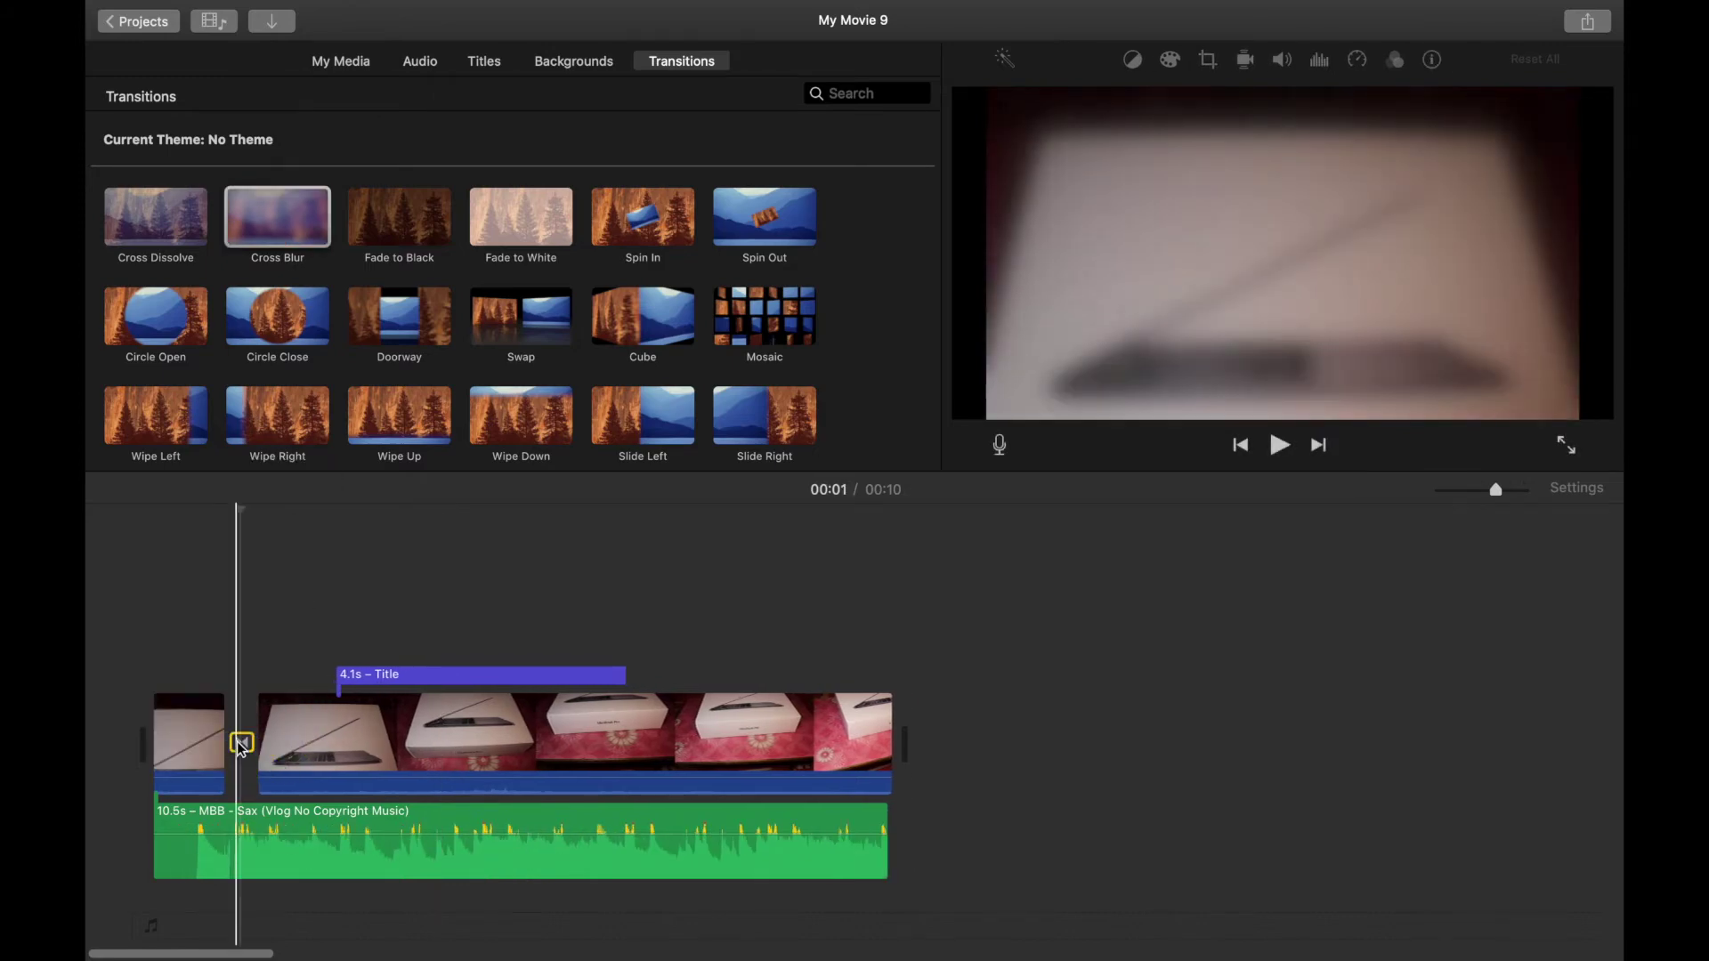
click(211, 721)
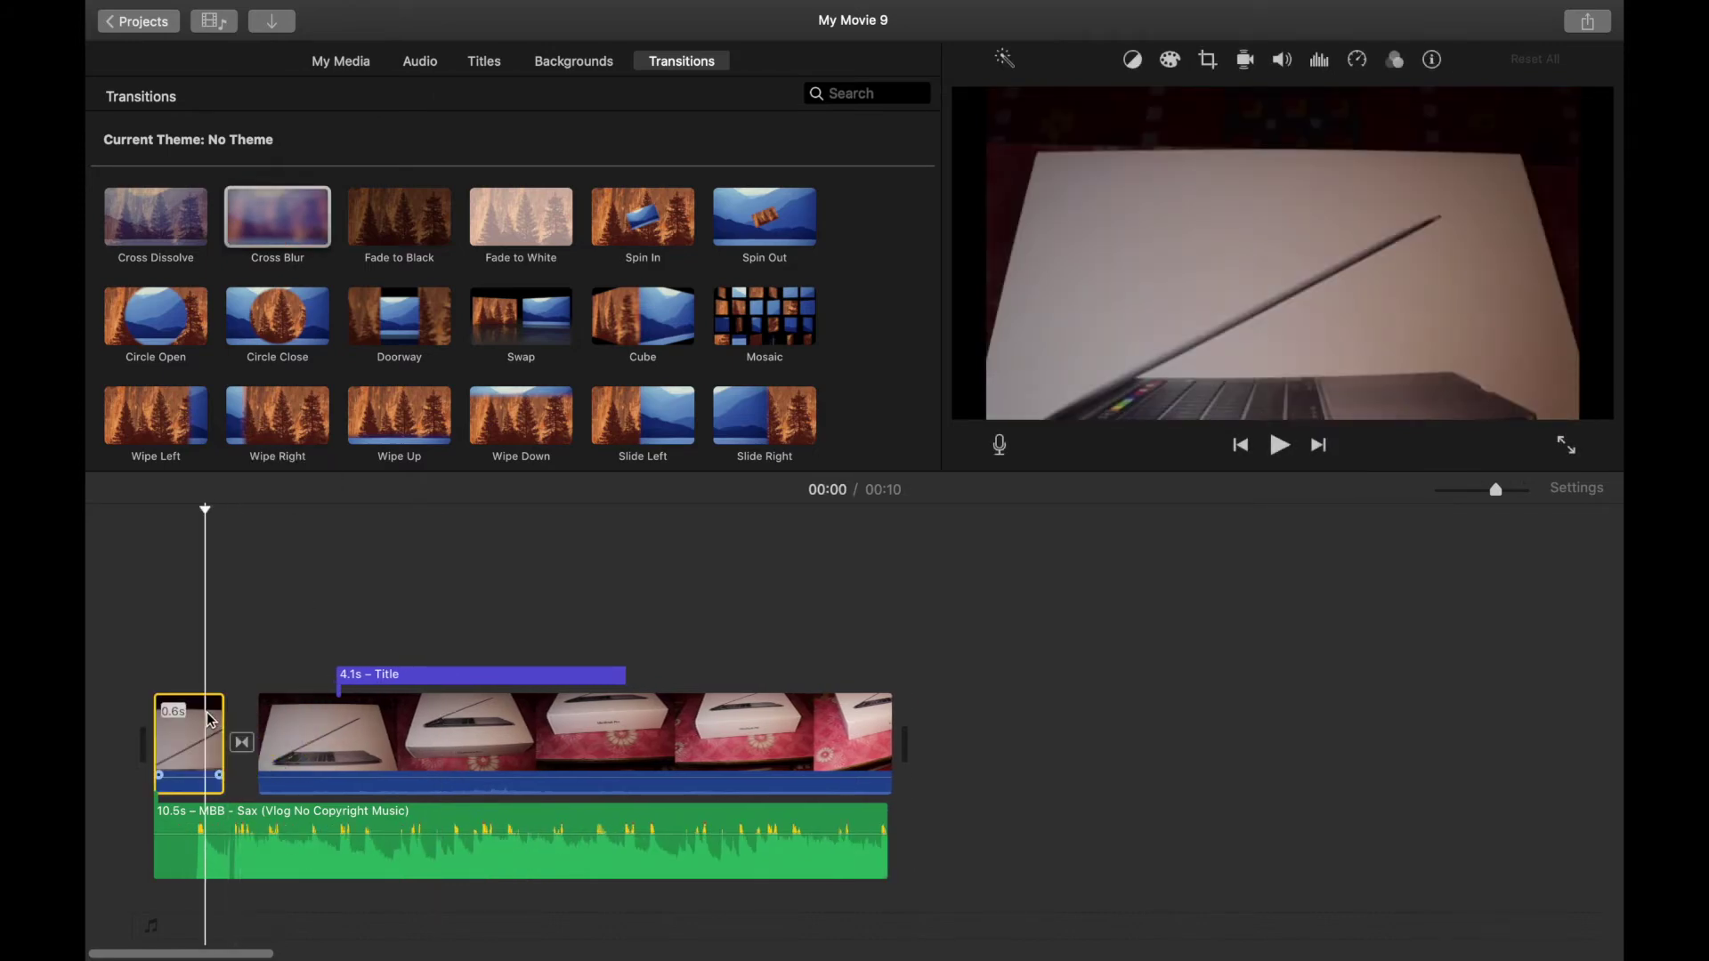
key(space)
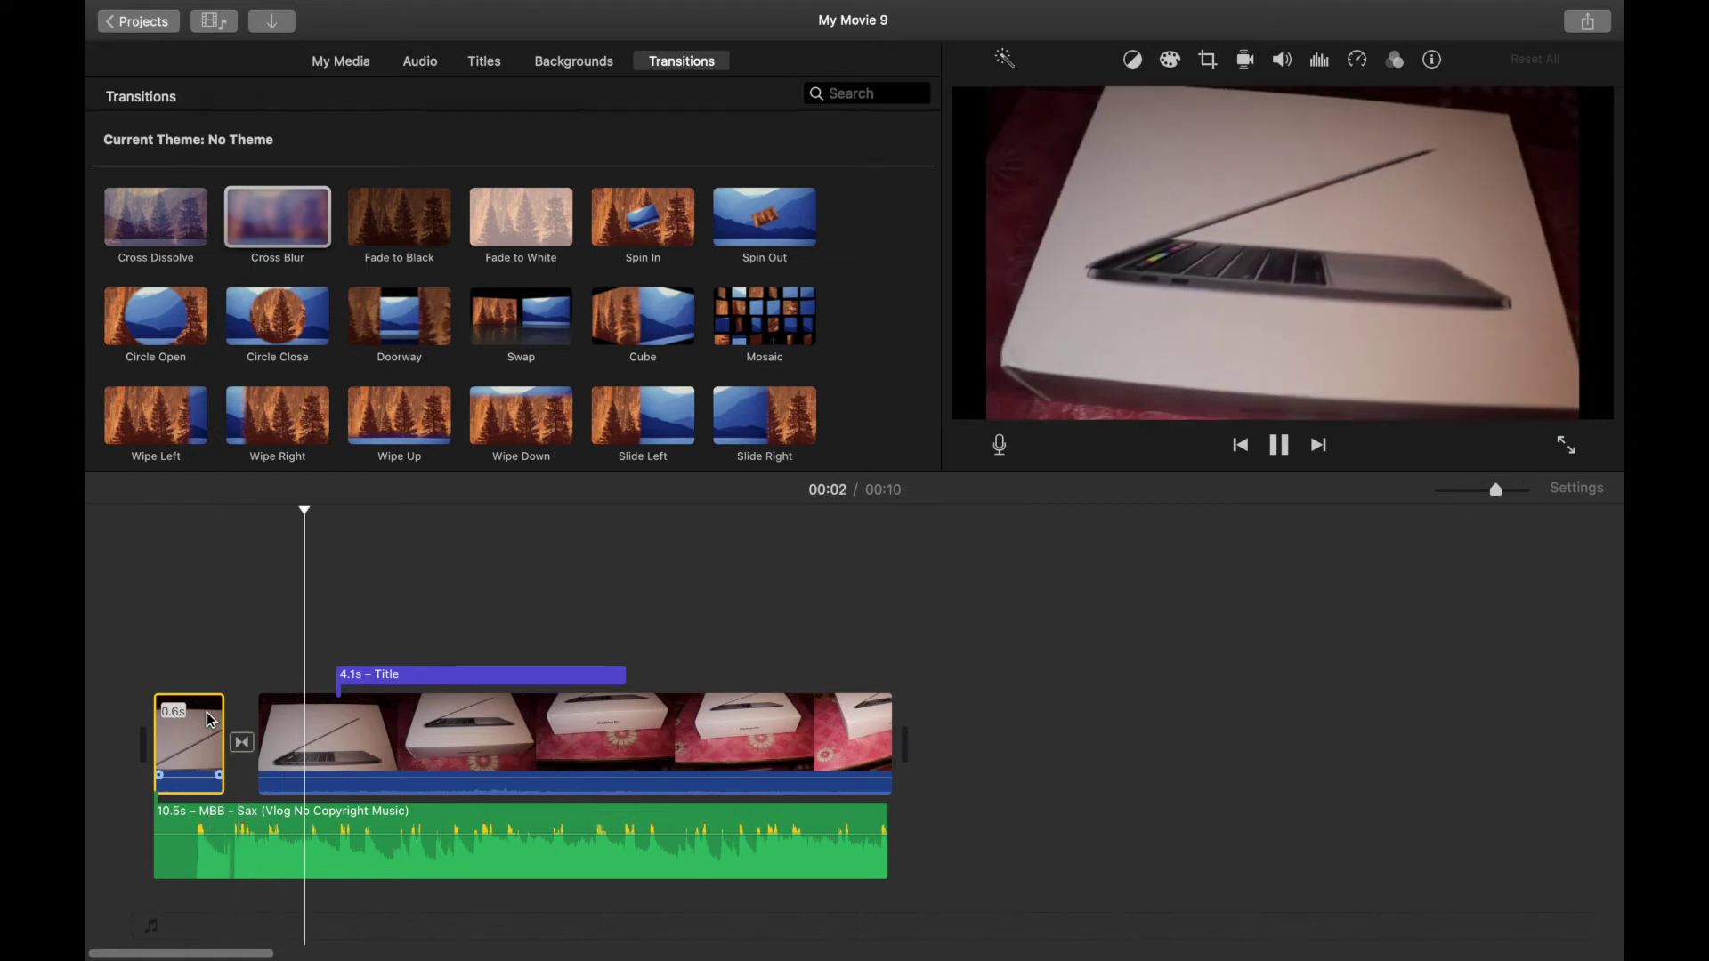
- Stop playback and apply the Auto color balance to the first clip
key(space)
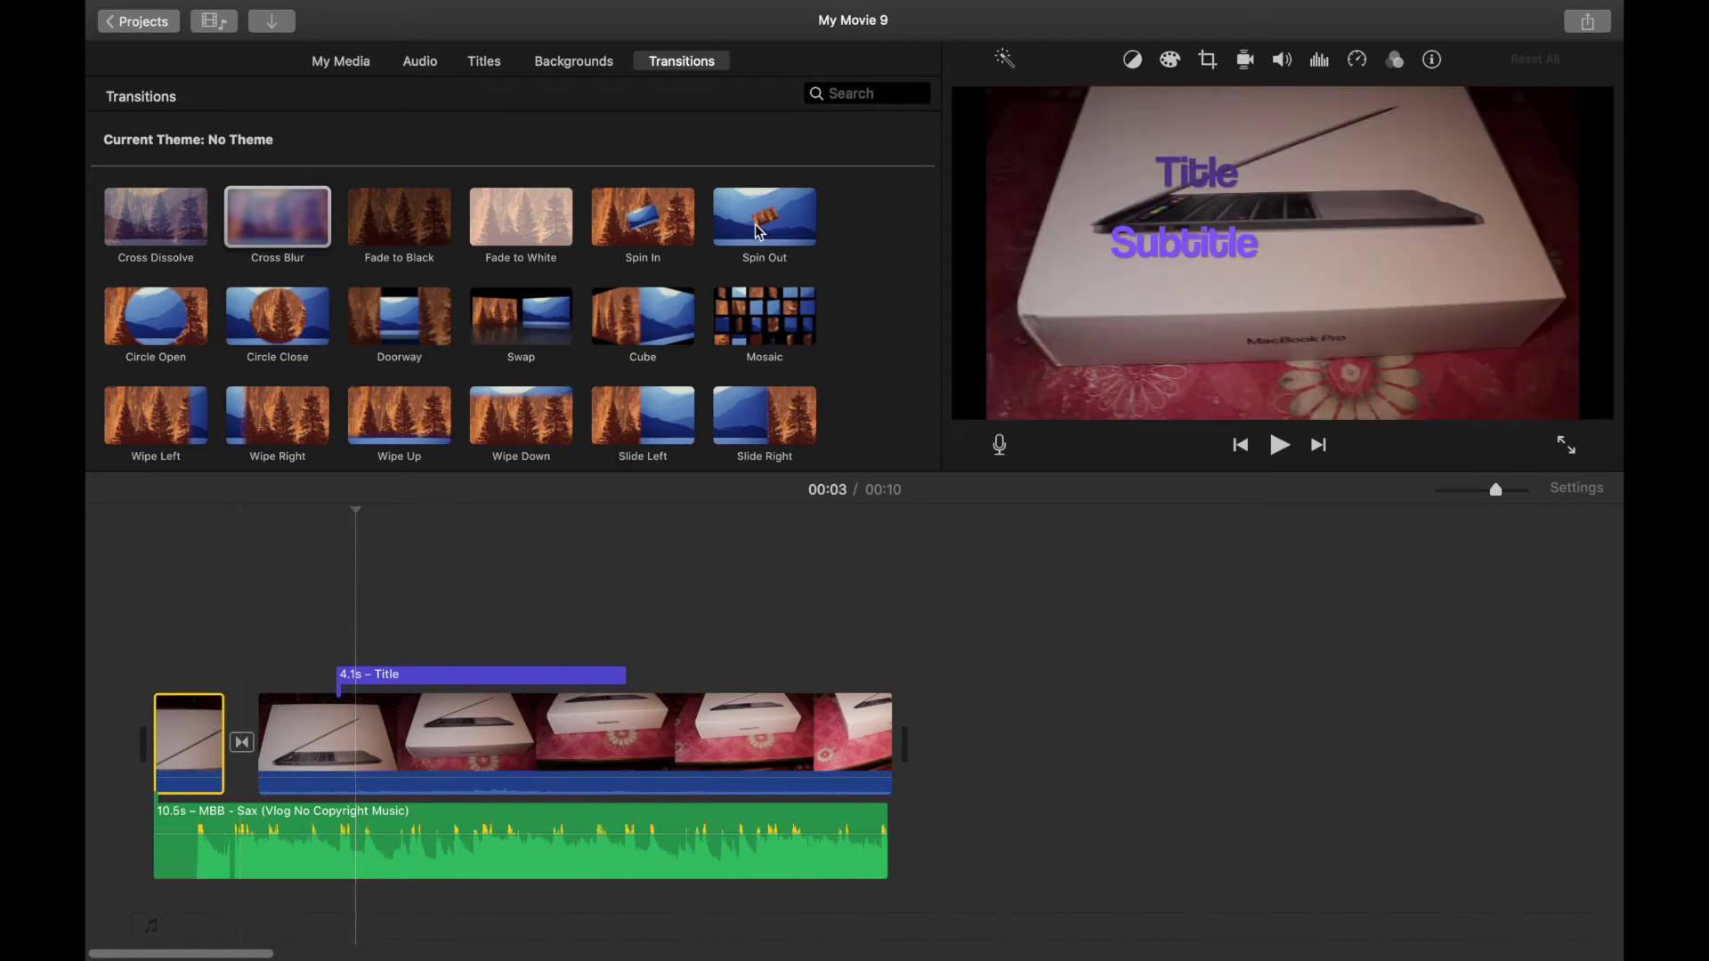
click(1136, 66)
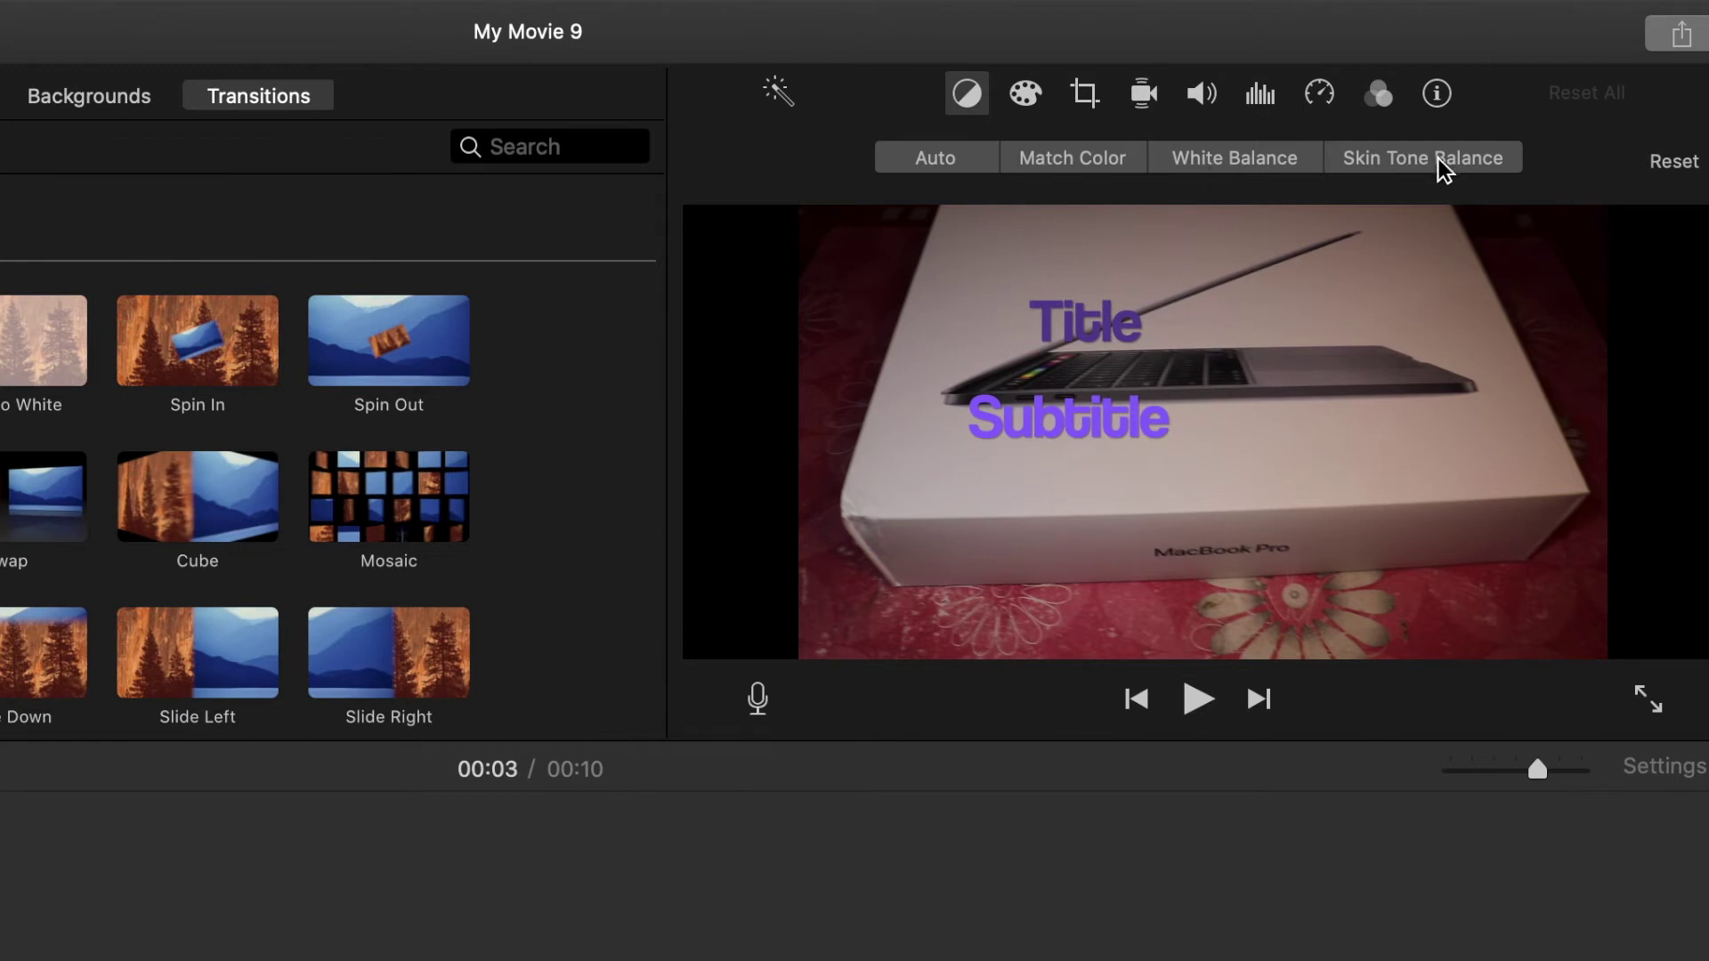
click(947, 171)
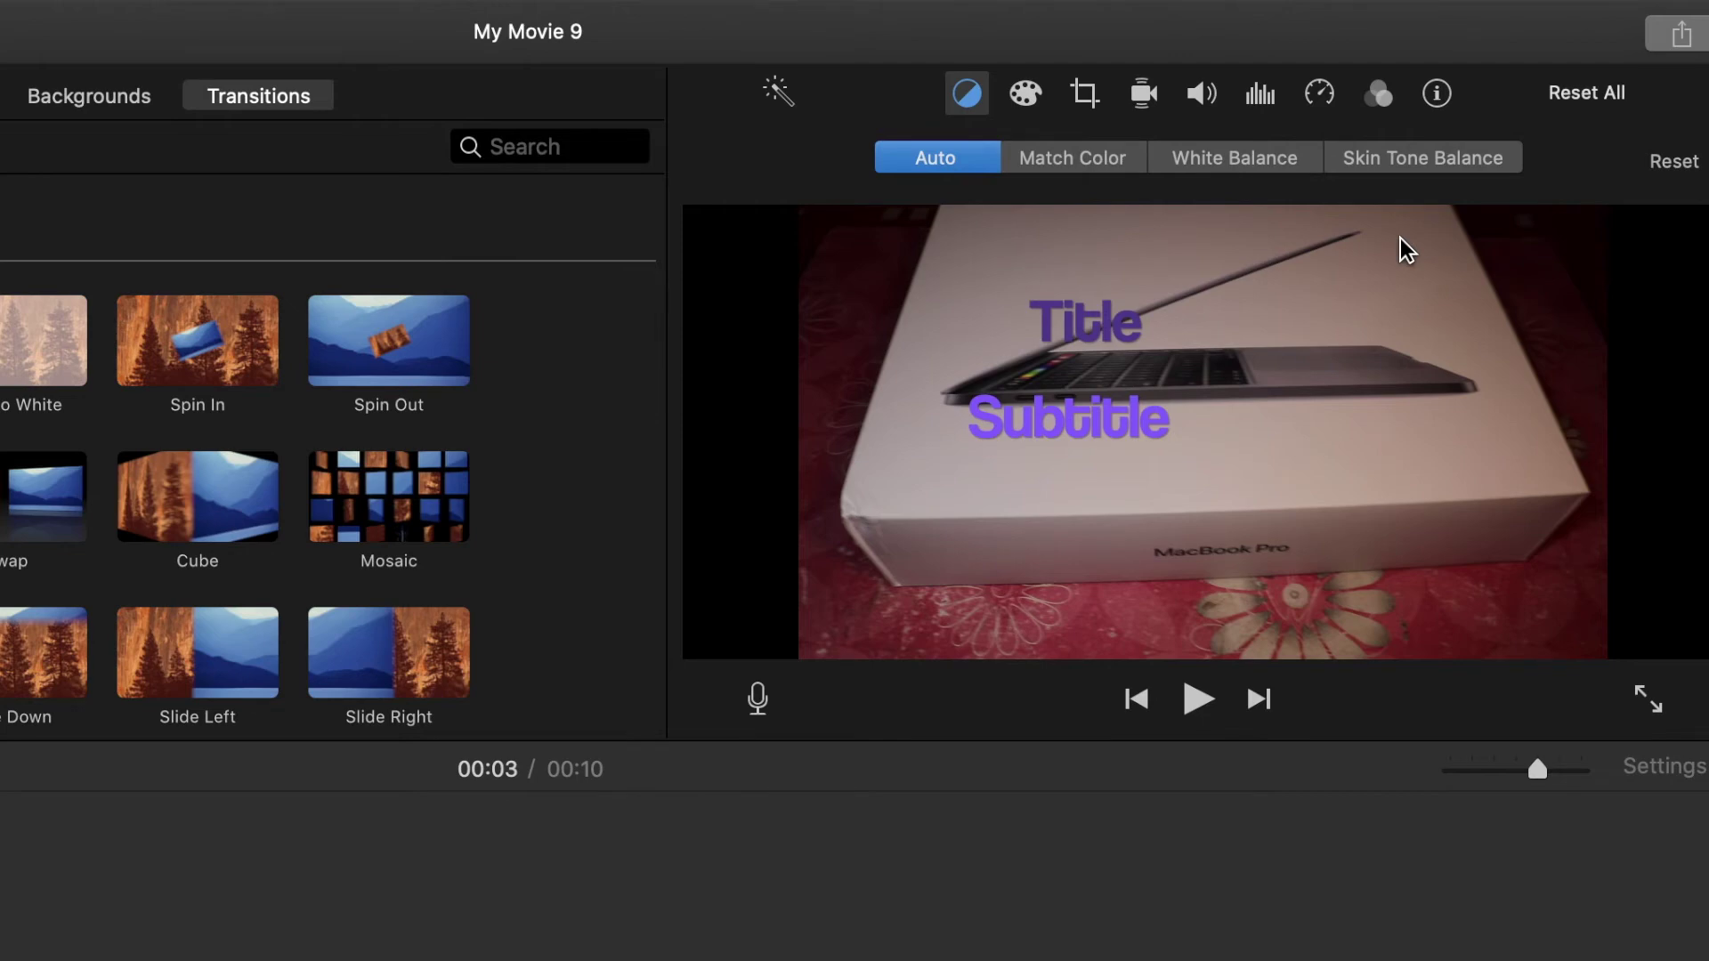
- Match the first clip's color to a frame of the second clip showing the box's corner on the pink table, and apply it
click(1107, 164)
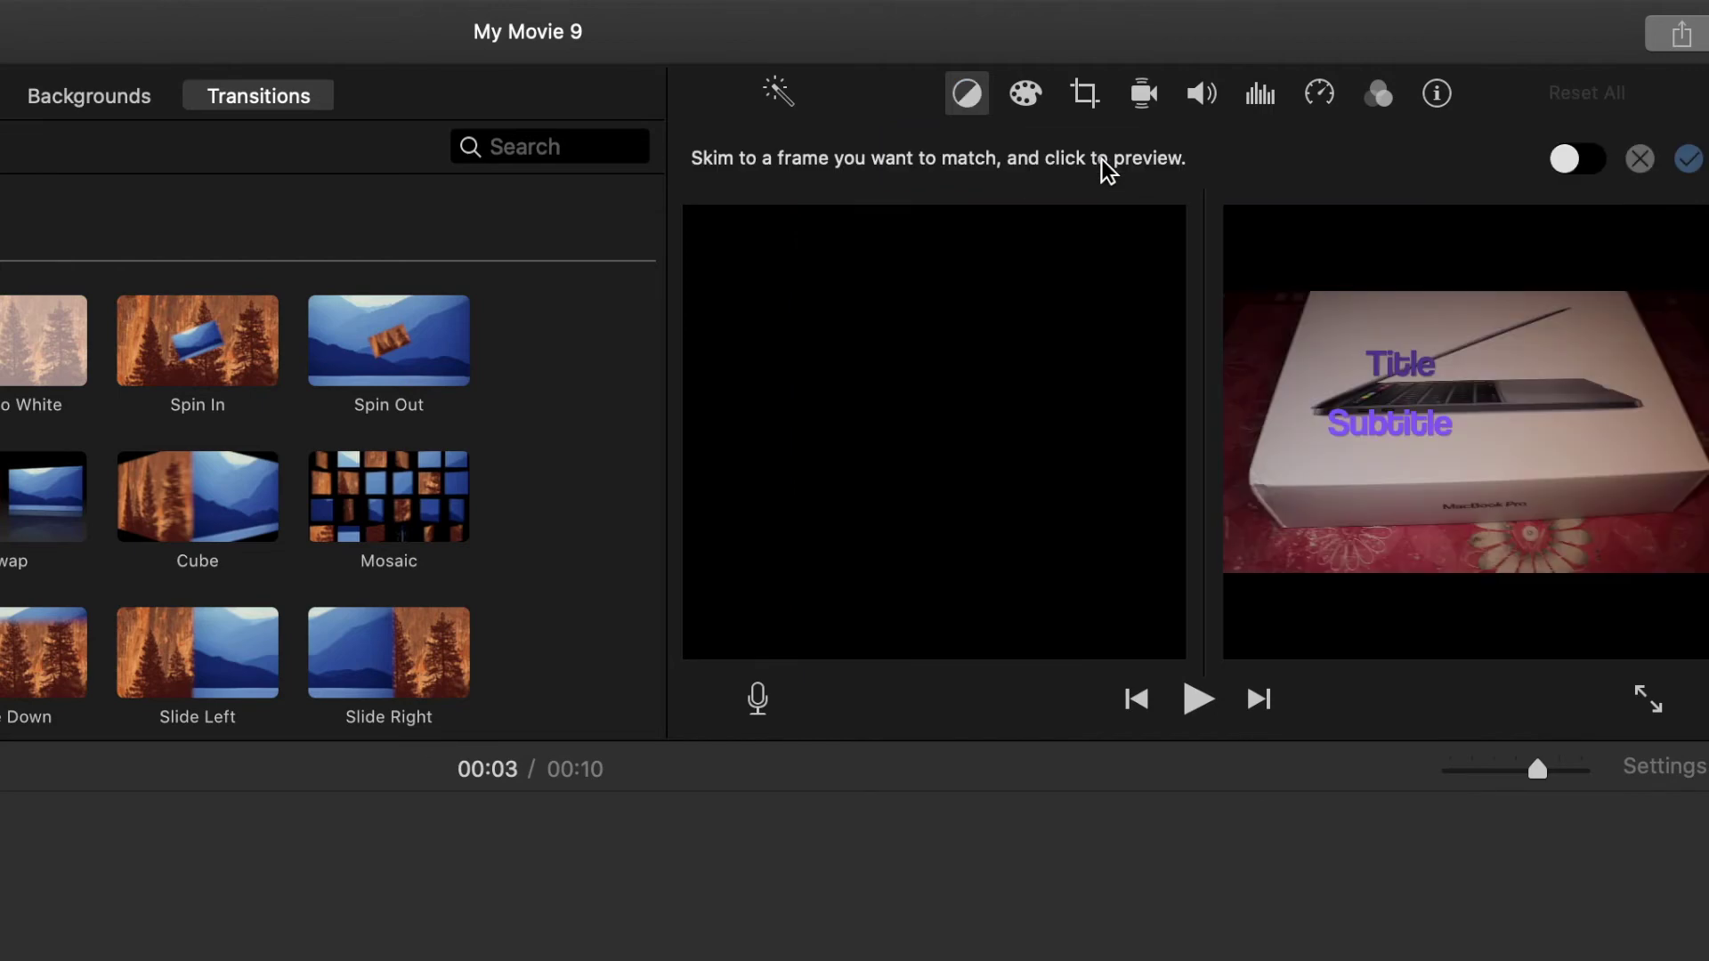
click(608, 943)
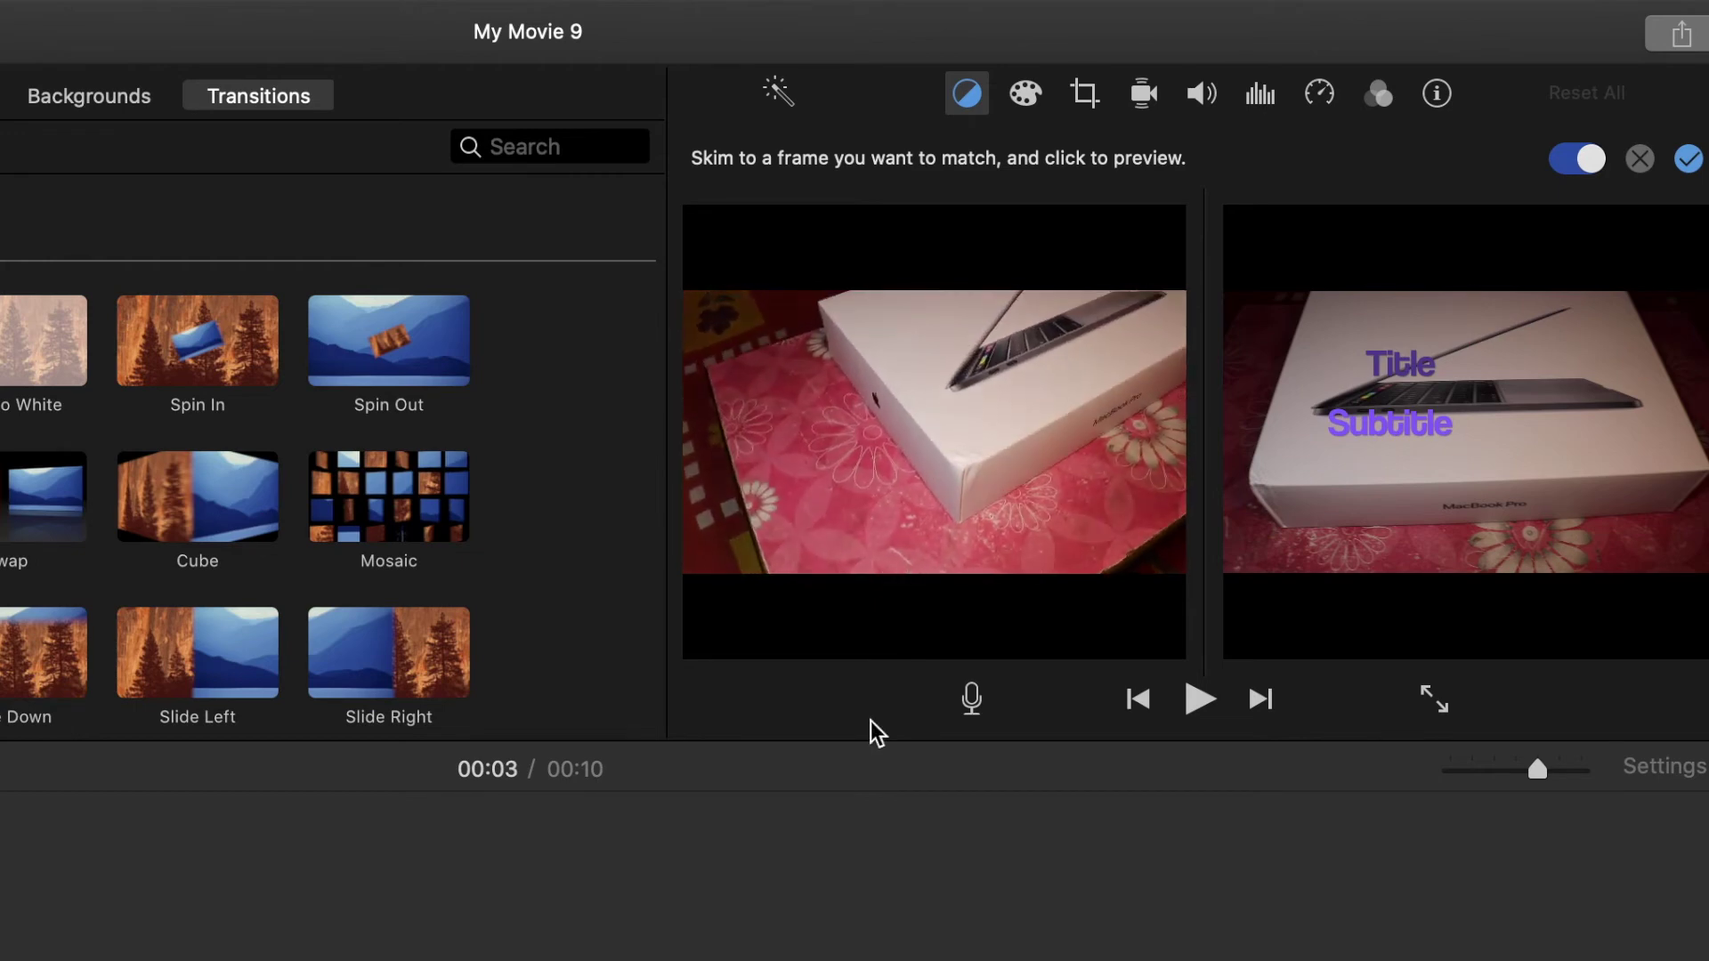
click(1688, 160)
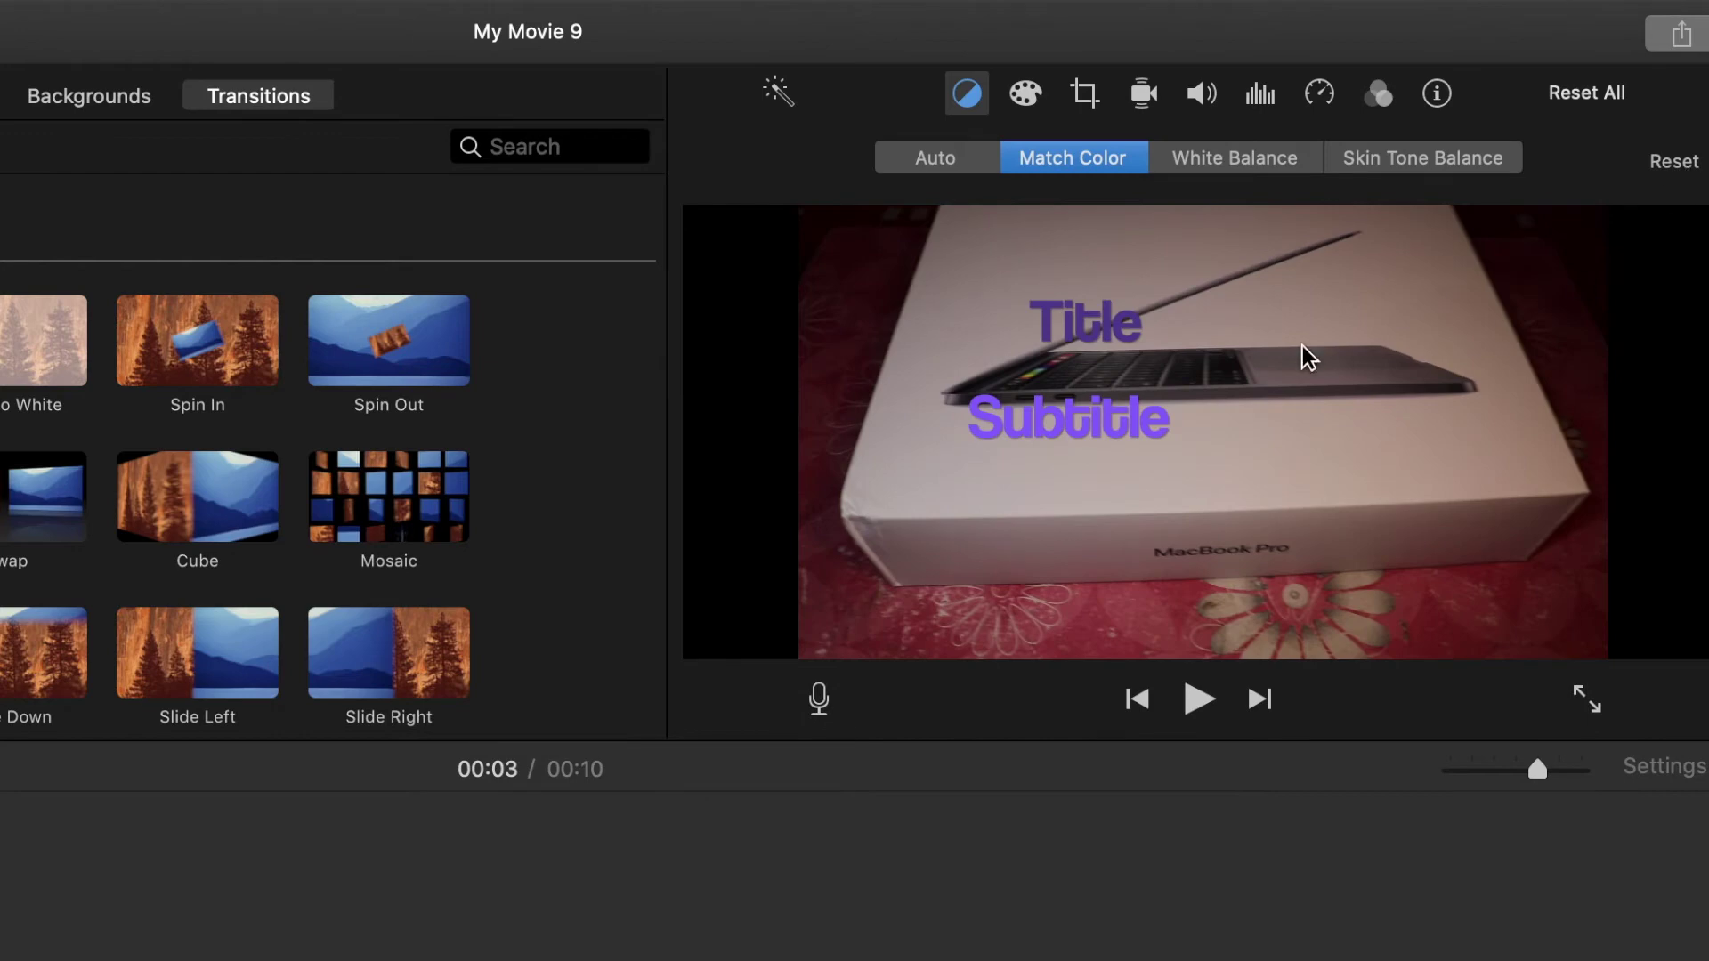
- Set the first clip's White Balance by sampling the white box below the subtitle, and apply it
click(1237, 160)
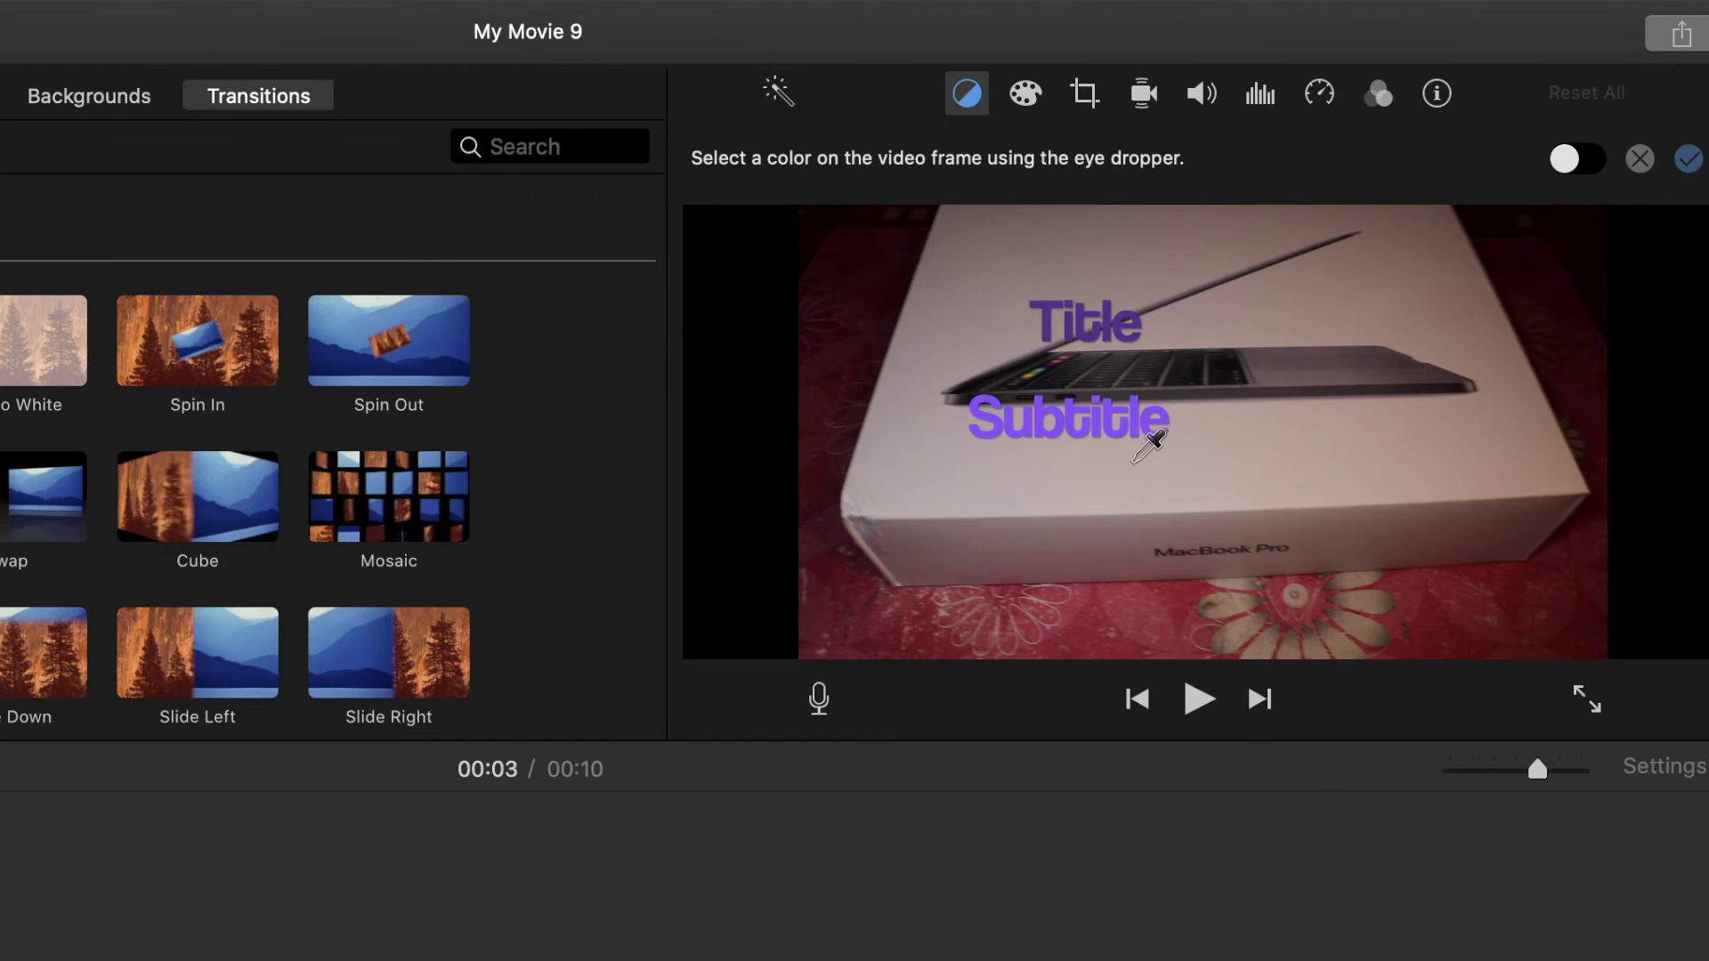
click(1042, 454)
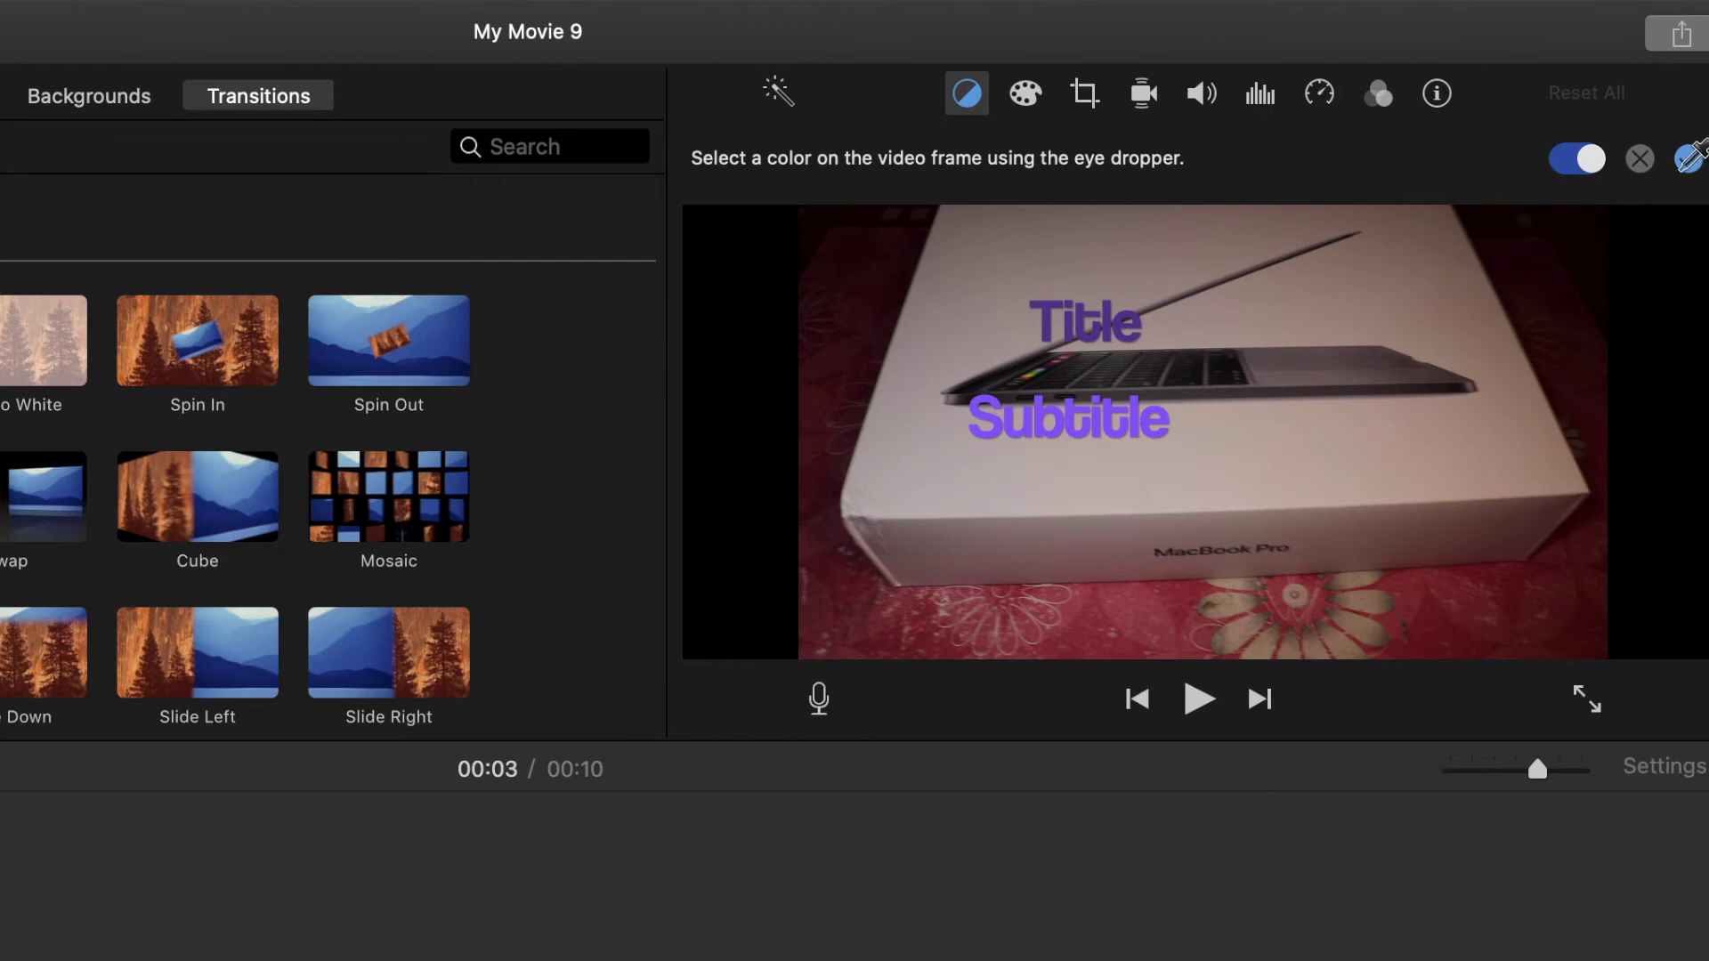
click(1688, 158)
- Apply Skin Tone Balance to the first clip, sampling a color on the white box below the subtitle
click(1364, 166)
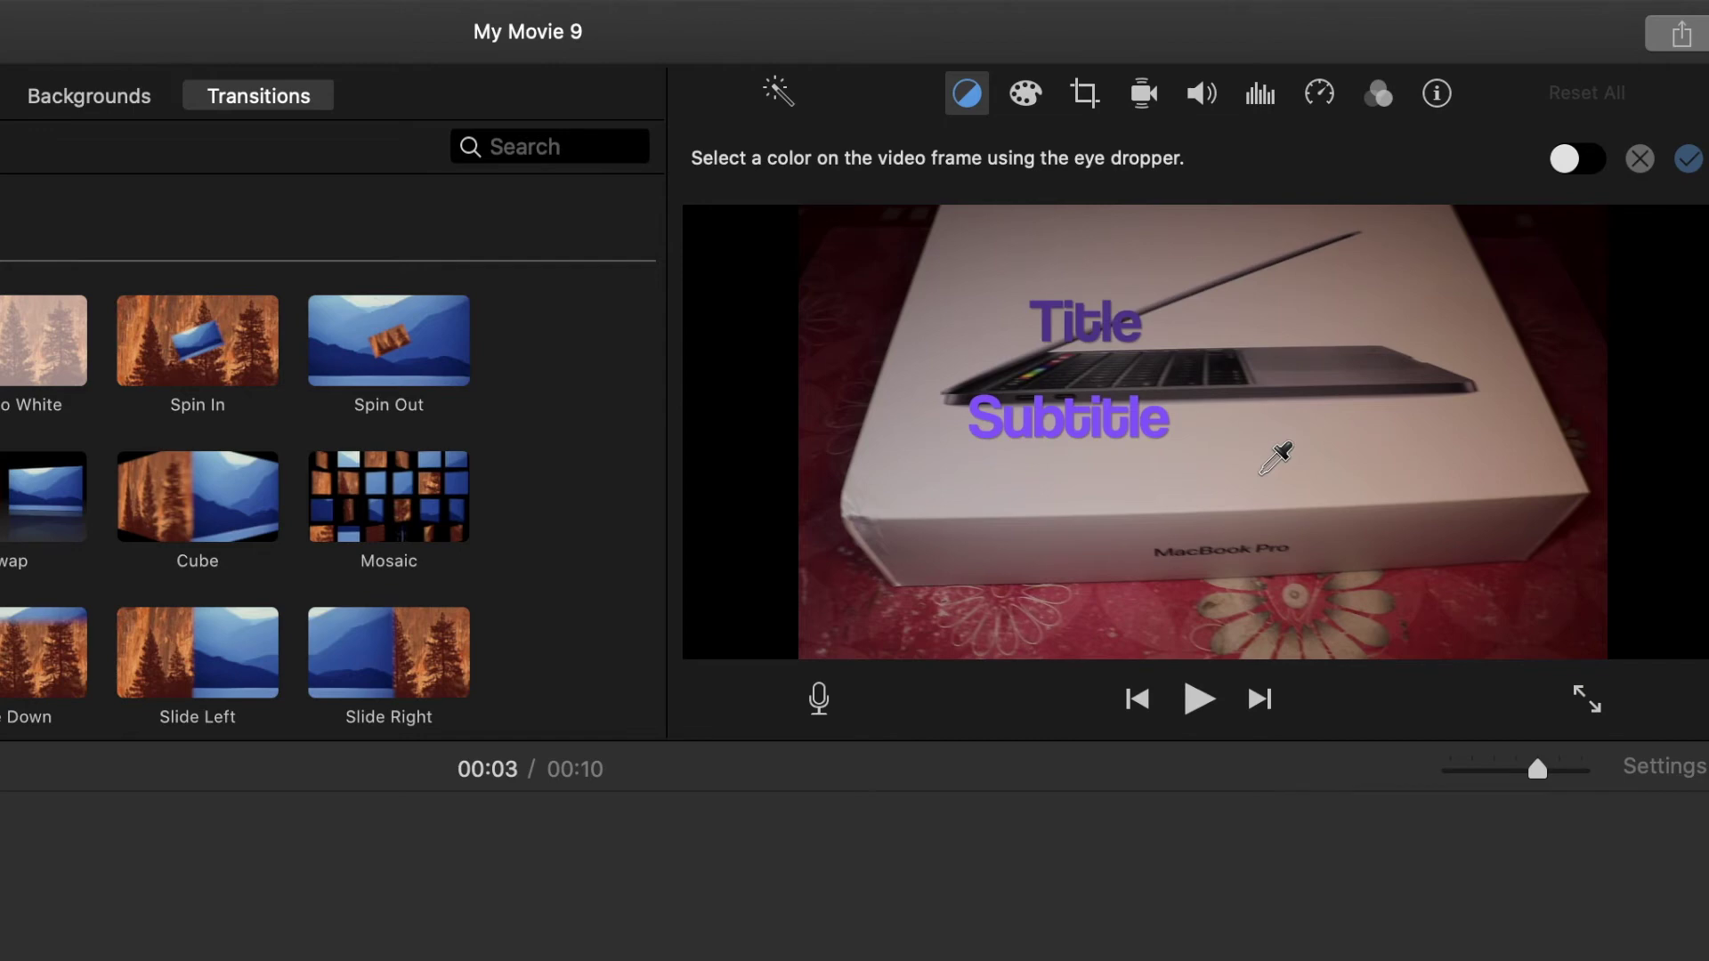
click(1061, 490)
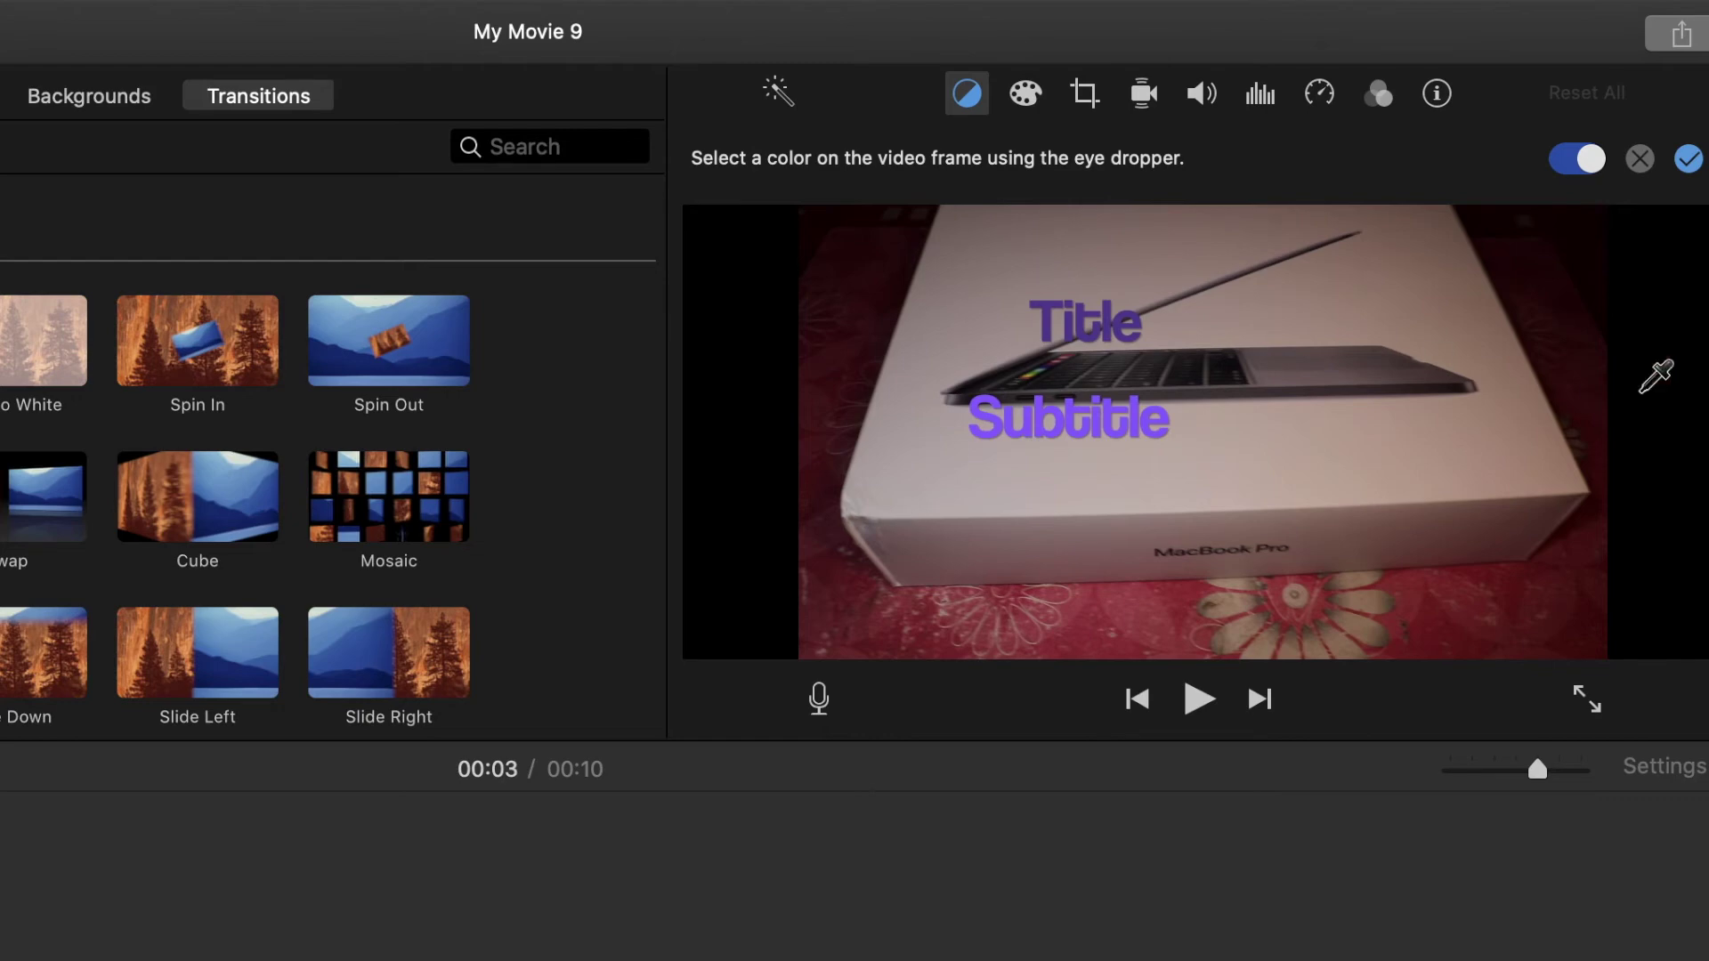
click(1687, 162)
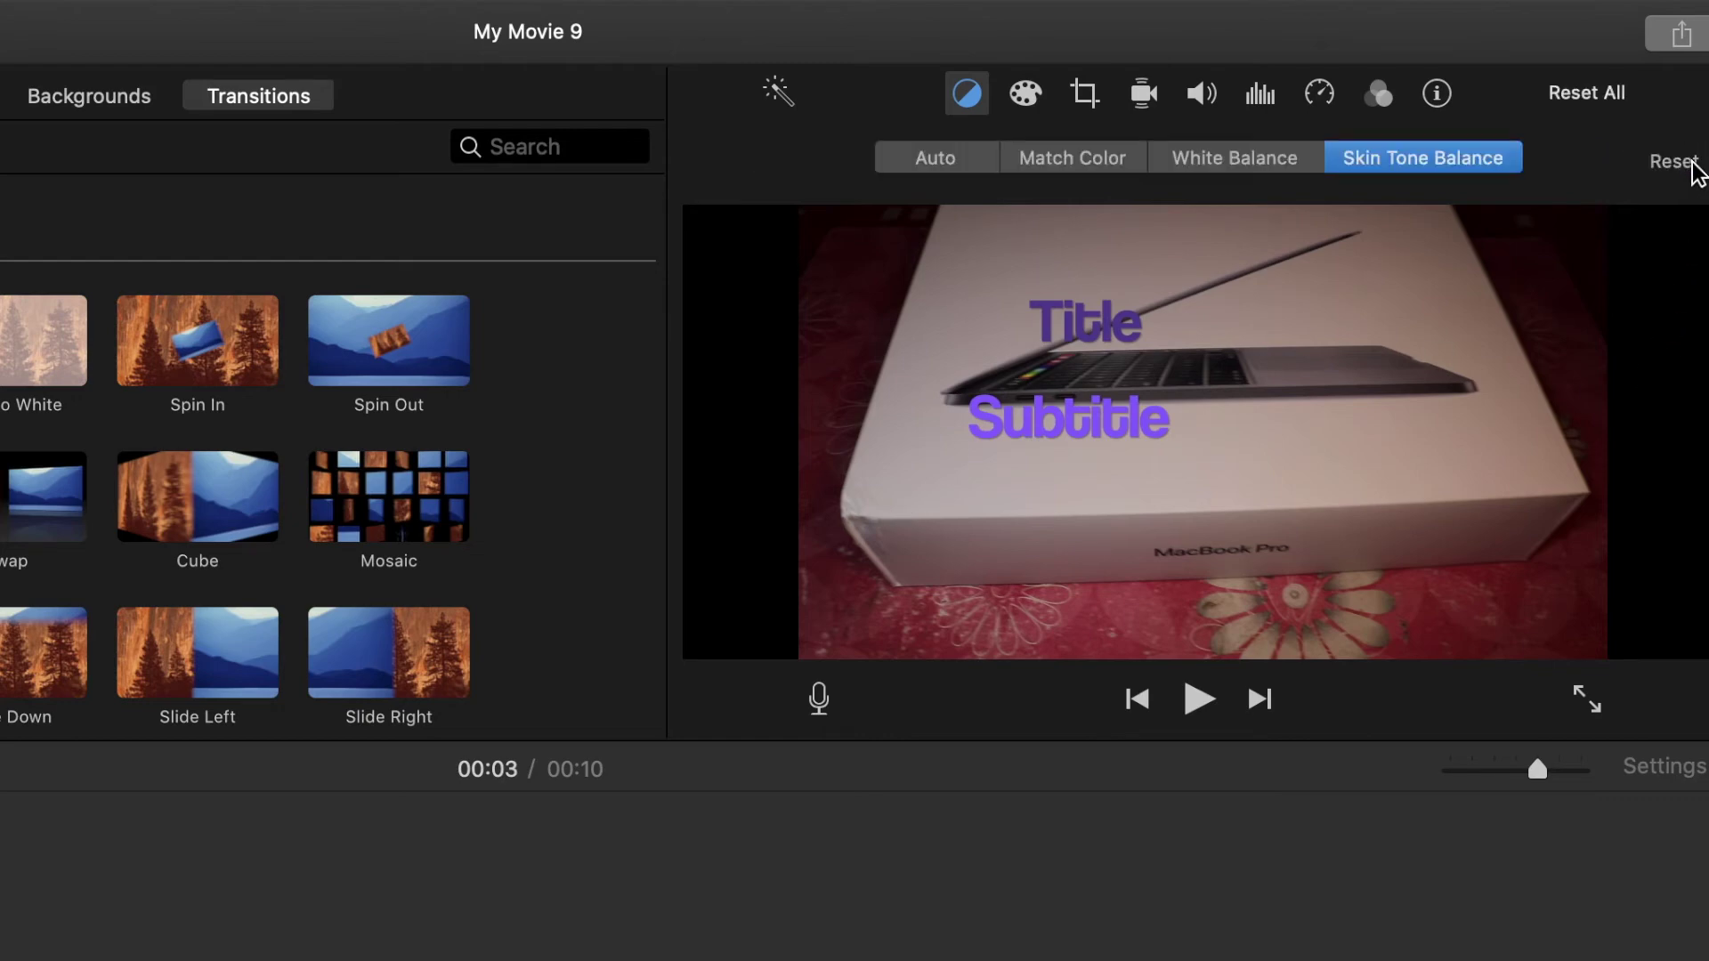
- Raise the contrast slightly, reduce the saturation a little and shift the color temperature slightly cooler for the second clip
click(1032, 98)
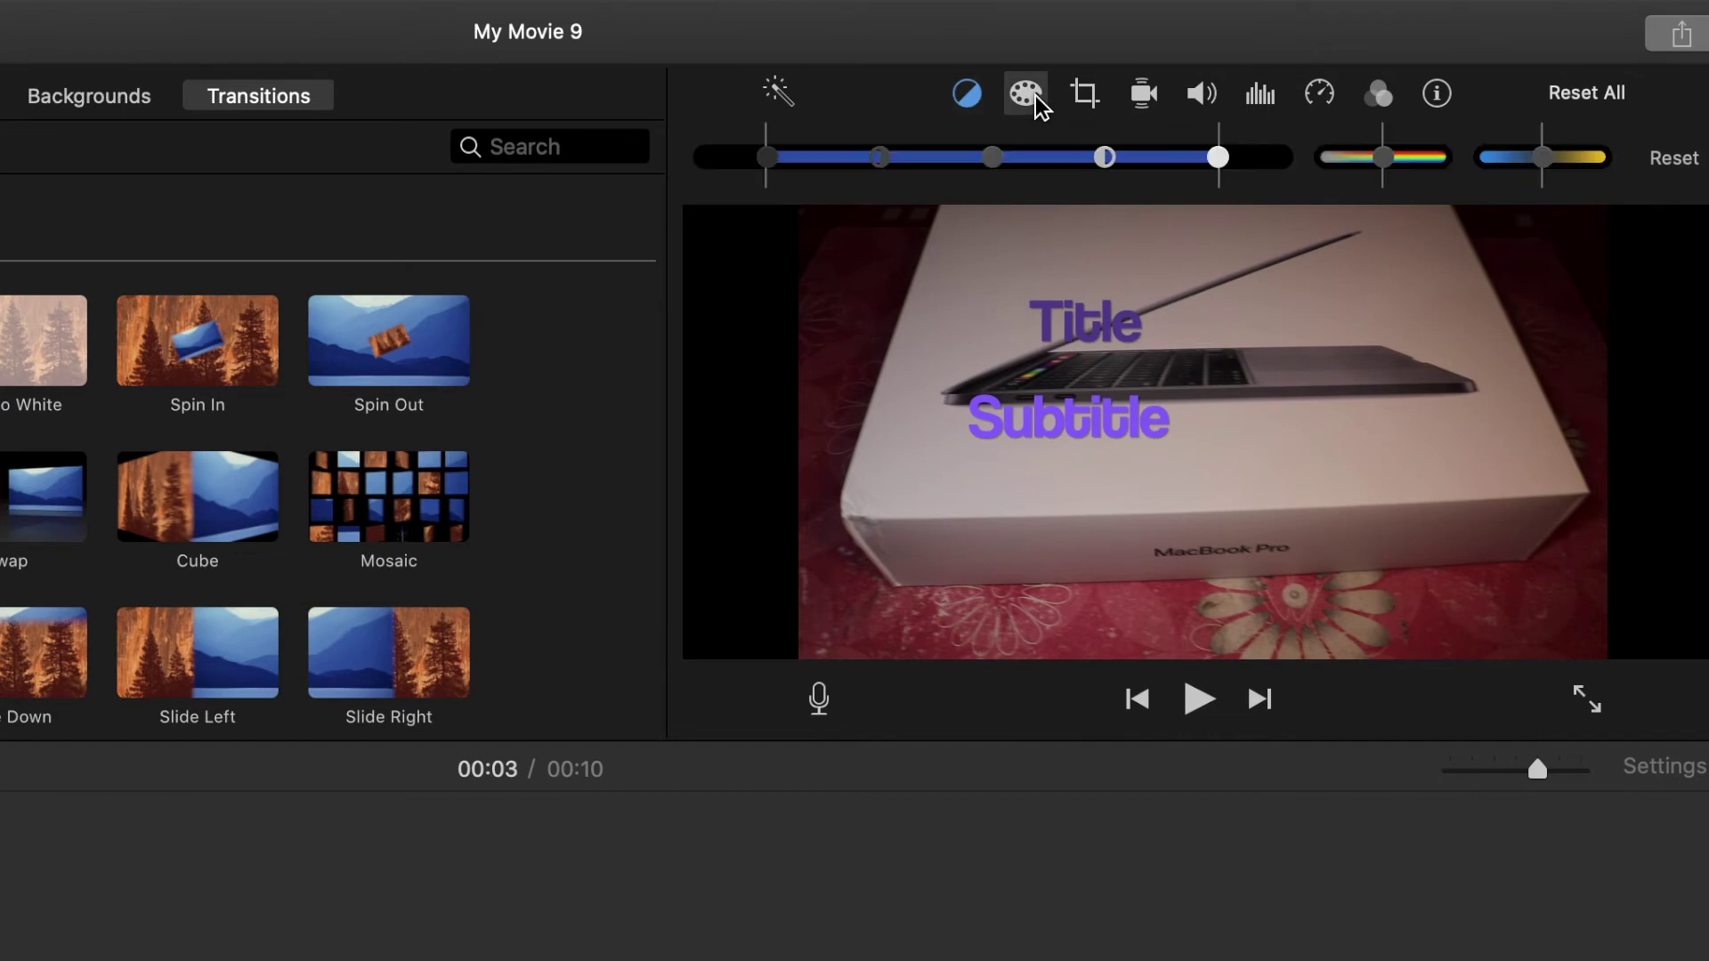
mouse_move(1107, 162)
mouse_down()
mouse_move(1168, 171)
mouse_move(1108, 162)
mouse_up()
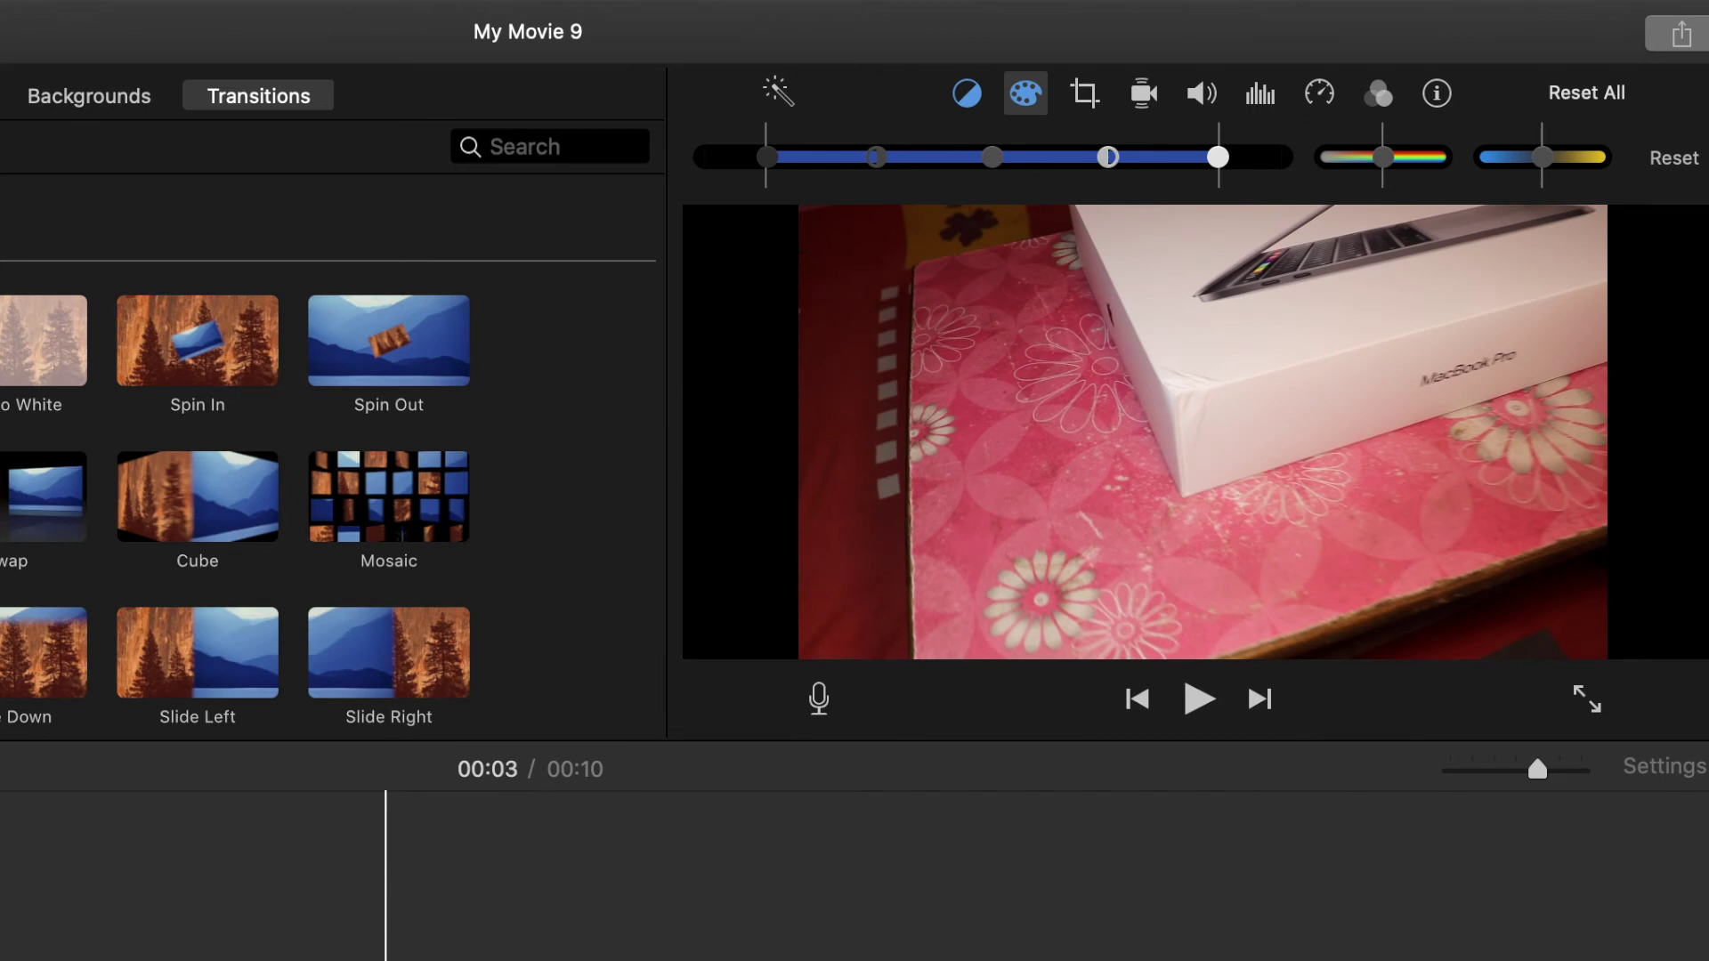
mouse_move(1105, 162)
mouse_down()
mouse_move(1146, 168)
mouse_move(1083, 162)
mouse_move(1114, 162)
mouse_up()
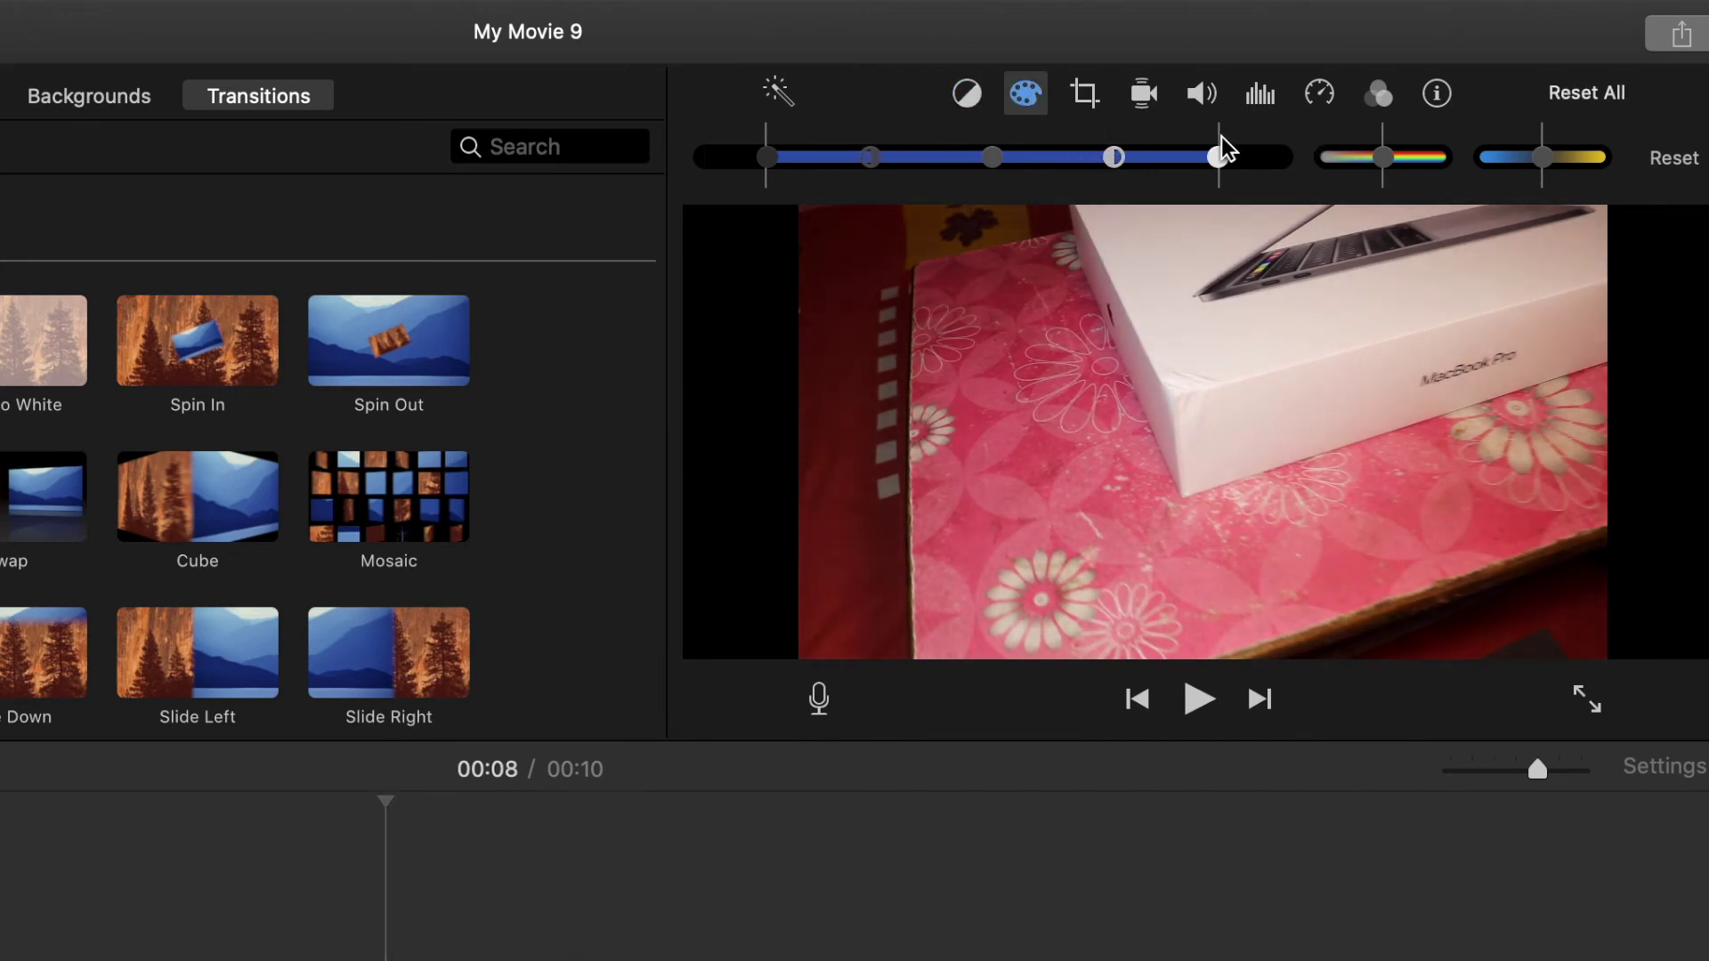
mouse_move(1388, 168)
mouse_down()
mouse_move(1346, 168)
mouse_move(1450, 175)
mouse_move(1346, 179)
mouse_move(1382, 181)
mouse_up()
mouse_move(1542, 165)
mouse_down()
mouse_move(1477, 163)
mouse_move(1597, 162)
mouse_move(1541, 171)
mouse_up()
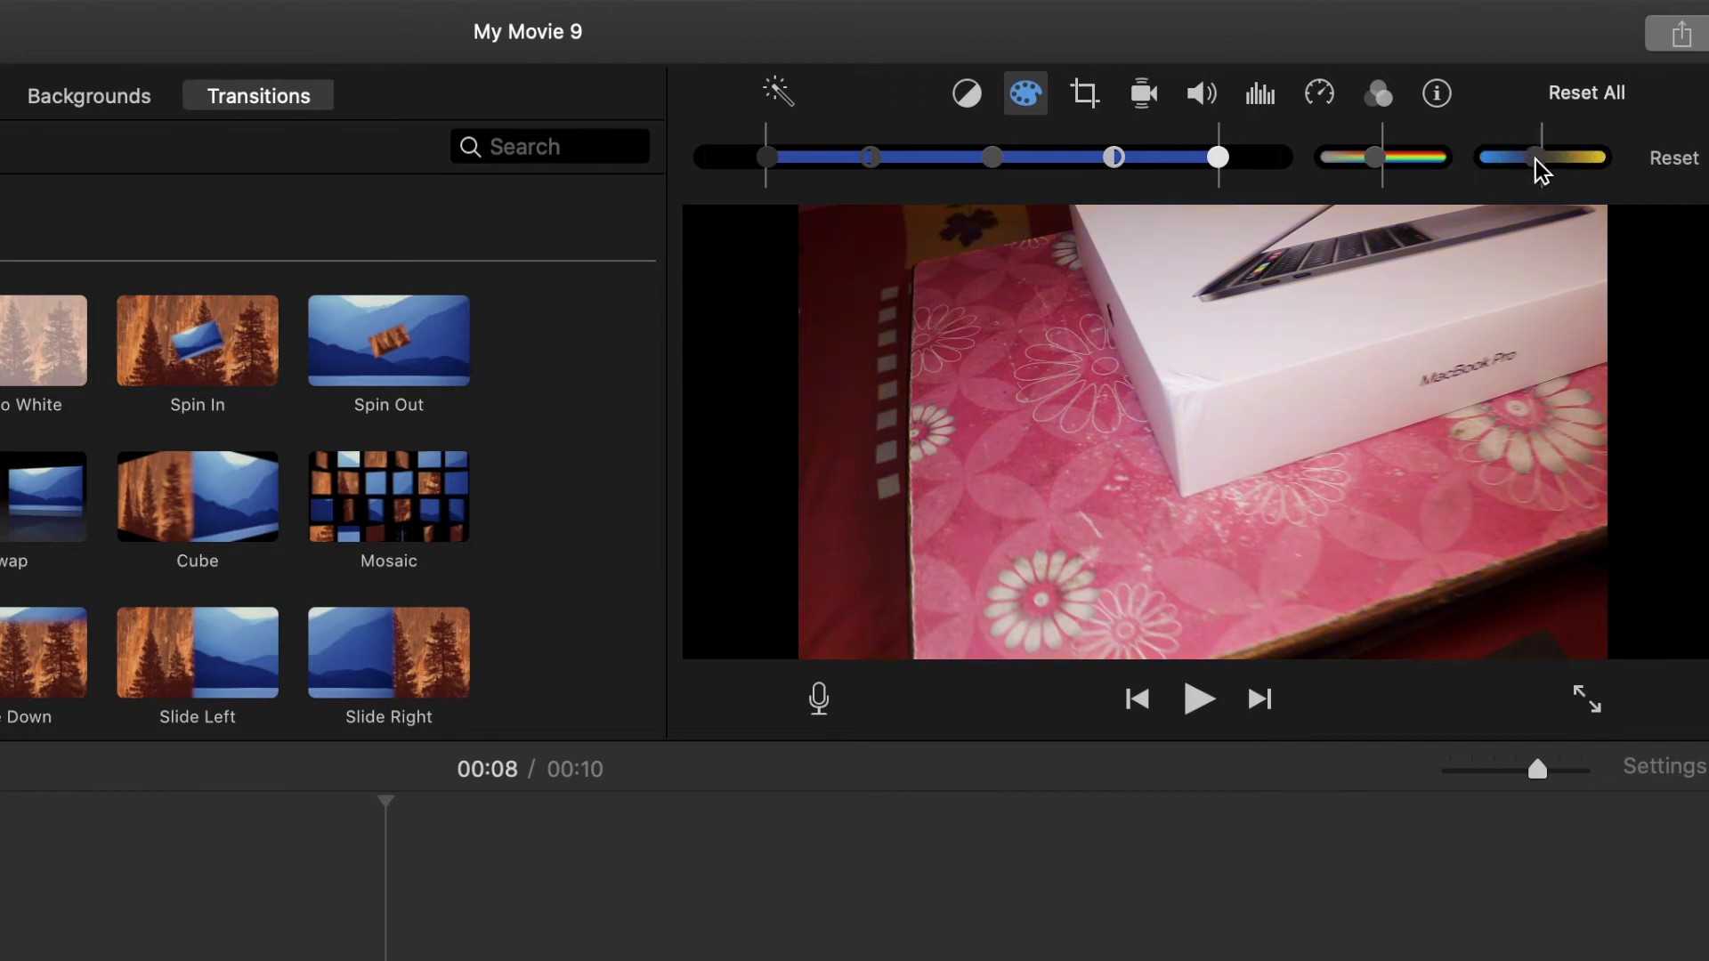
- Crop the second clip with Crop to Fill, moving the frame's upper-left corner slightly inward, and apply the crop
click(1082, 92)
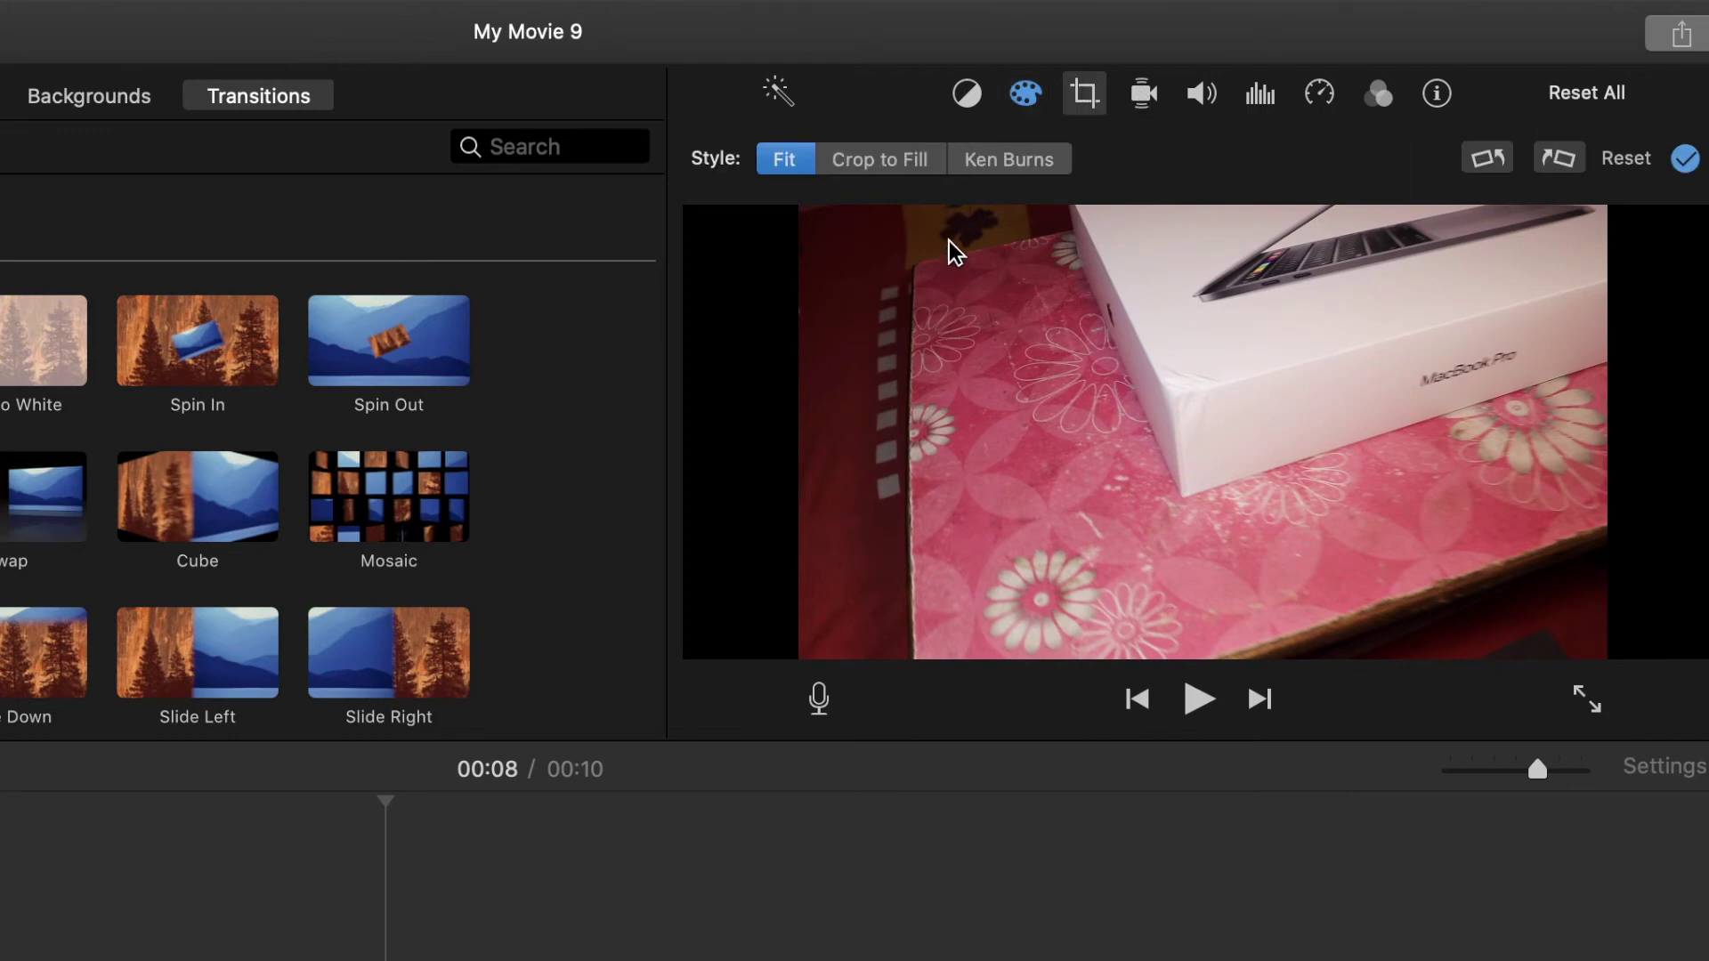
click(886, 162)
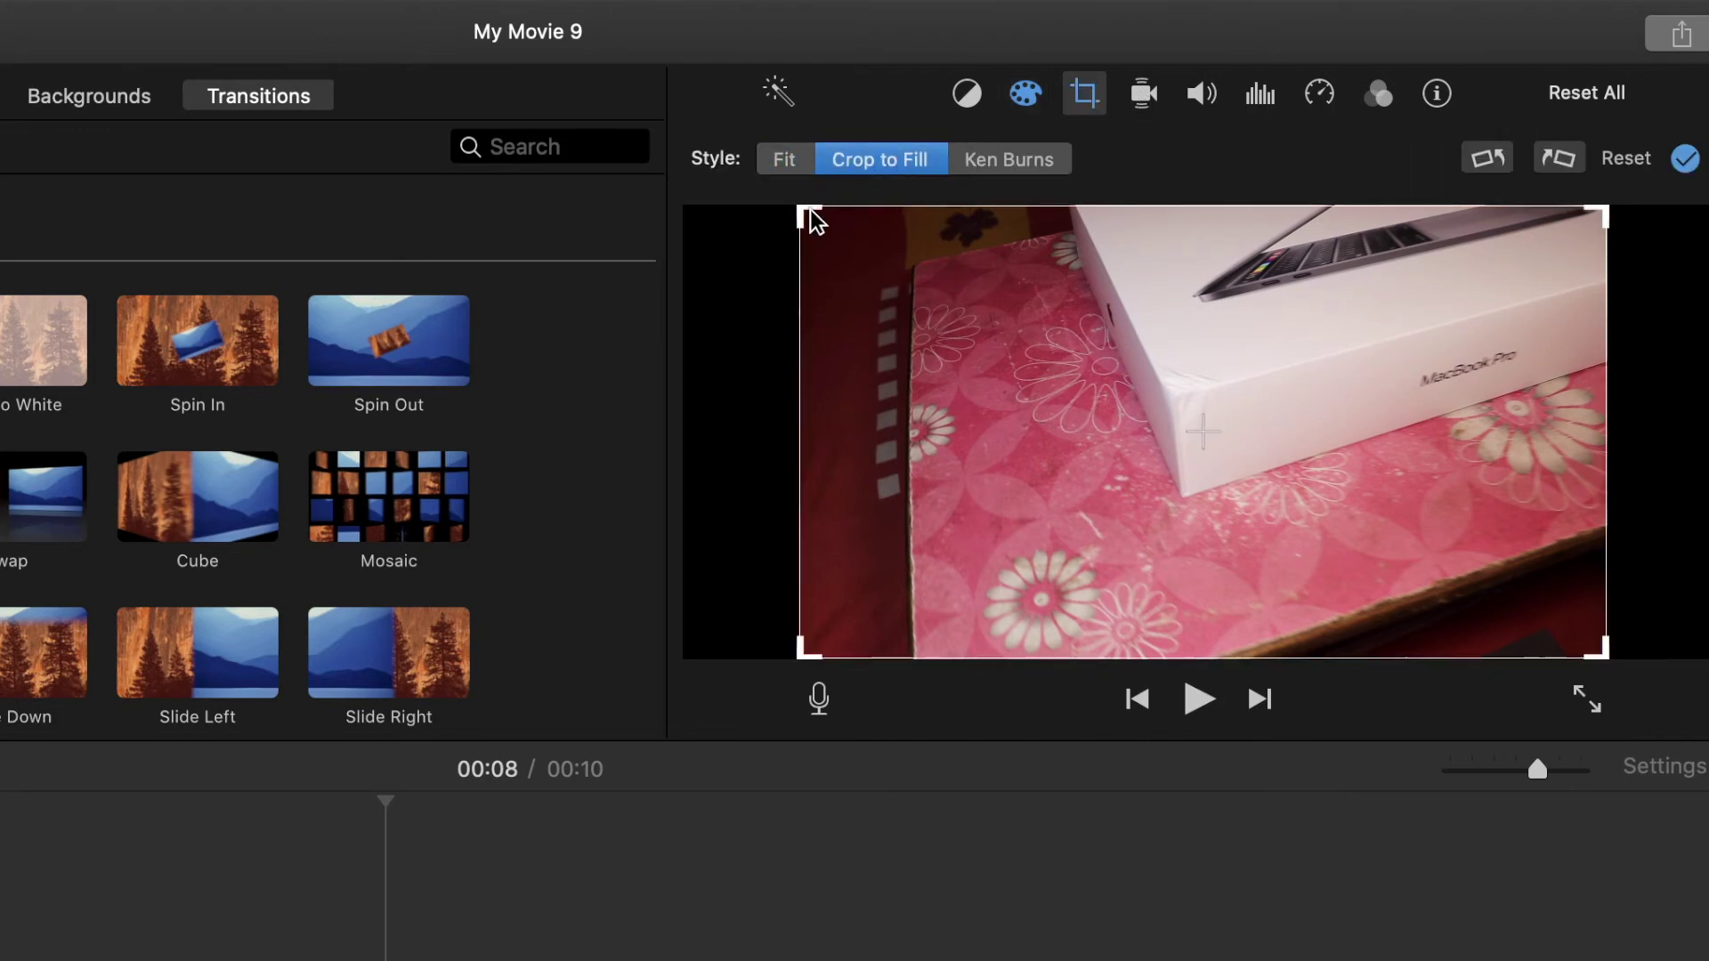
drag(809, 213, 884, 258)
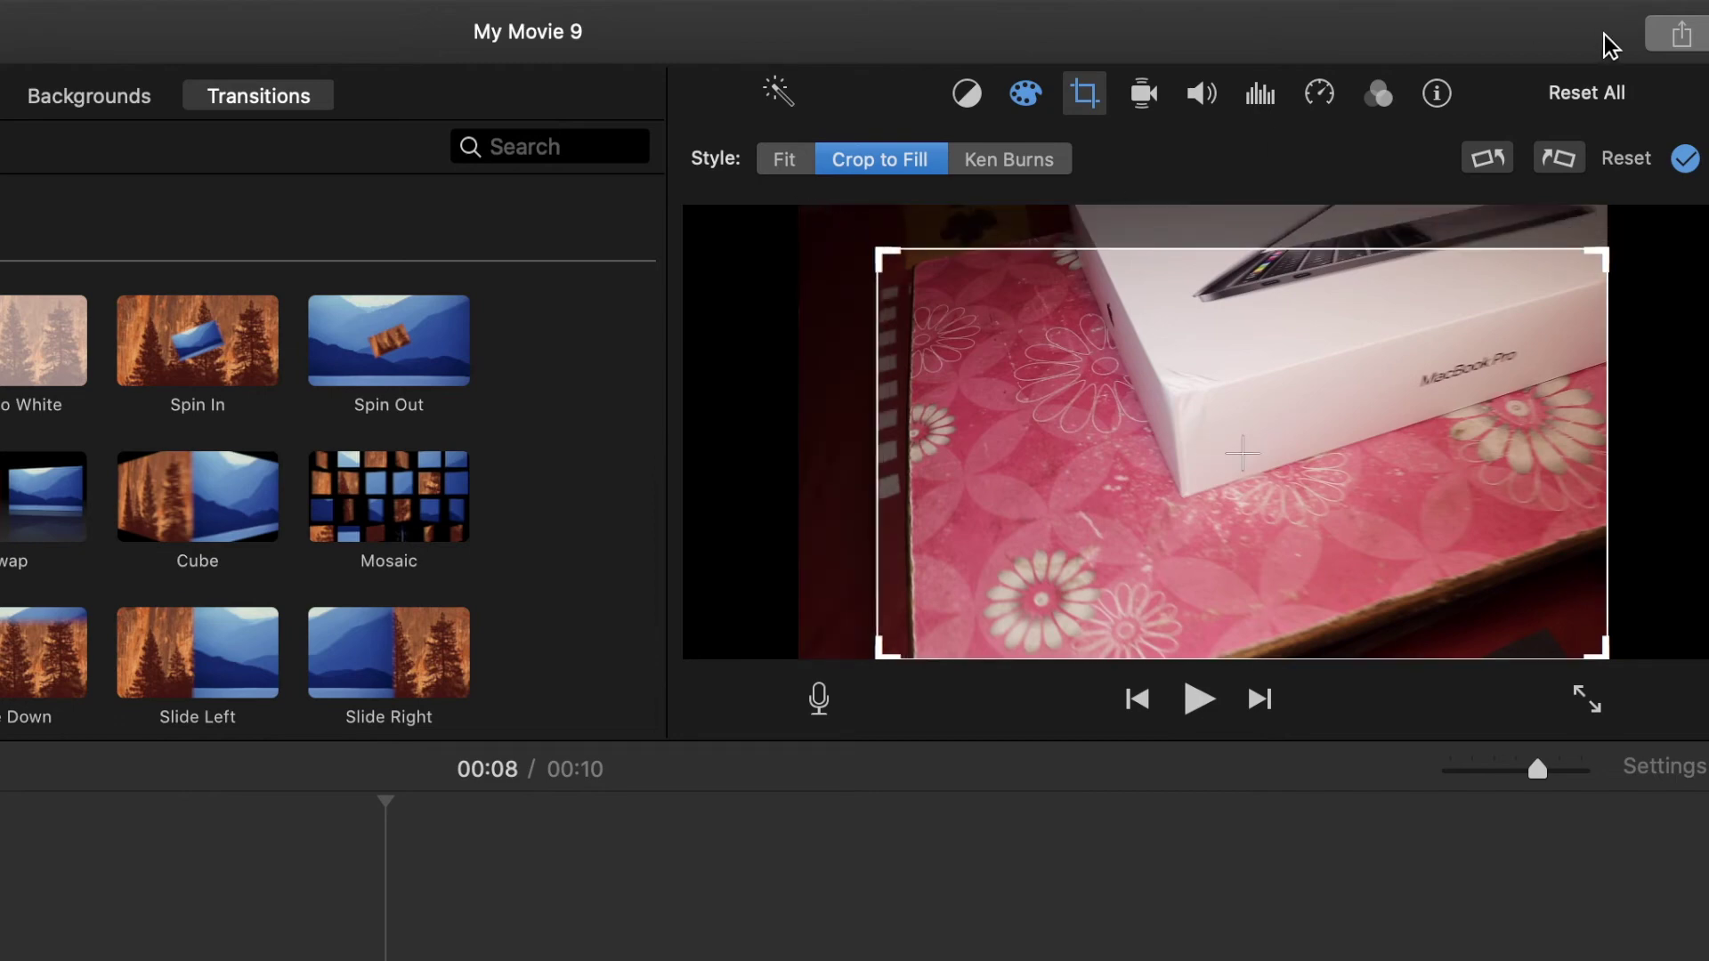
click(1685, 159)
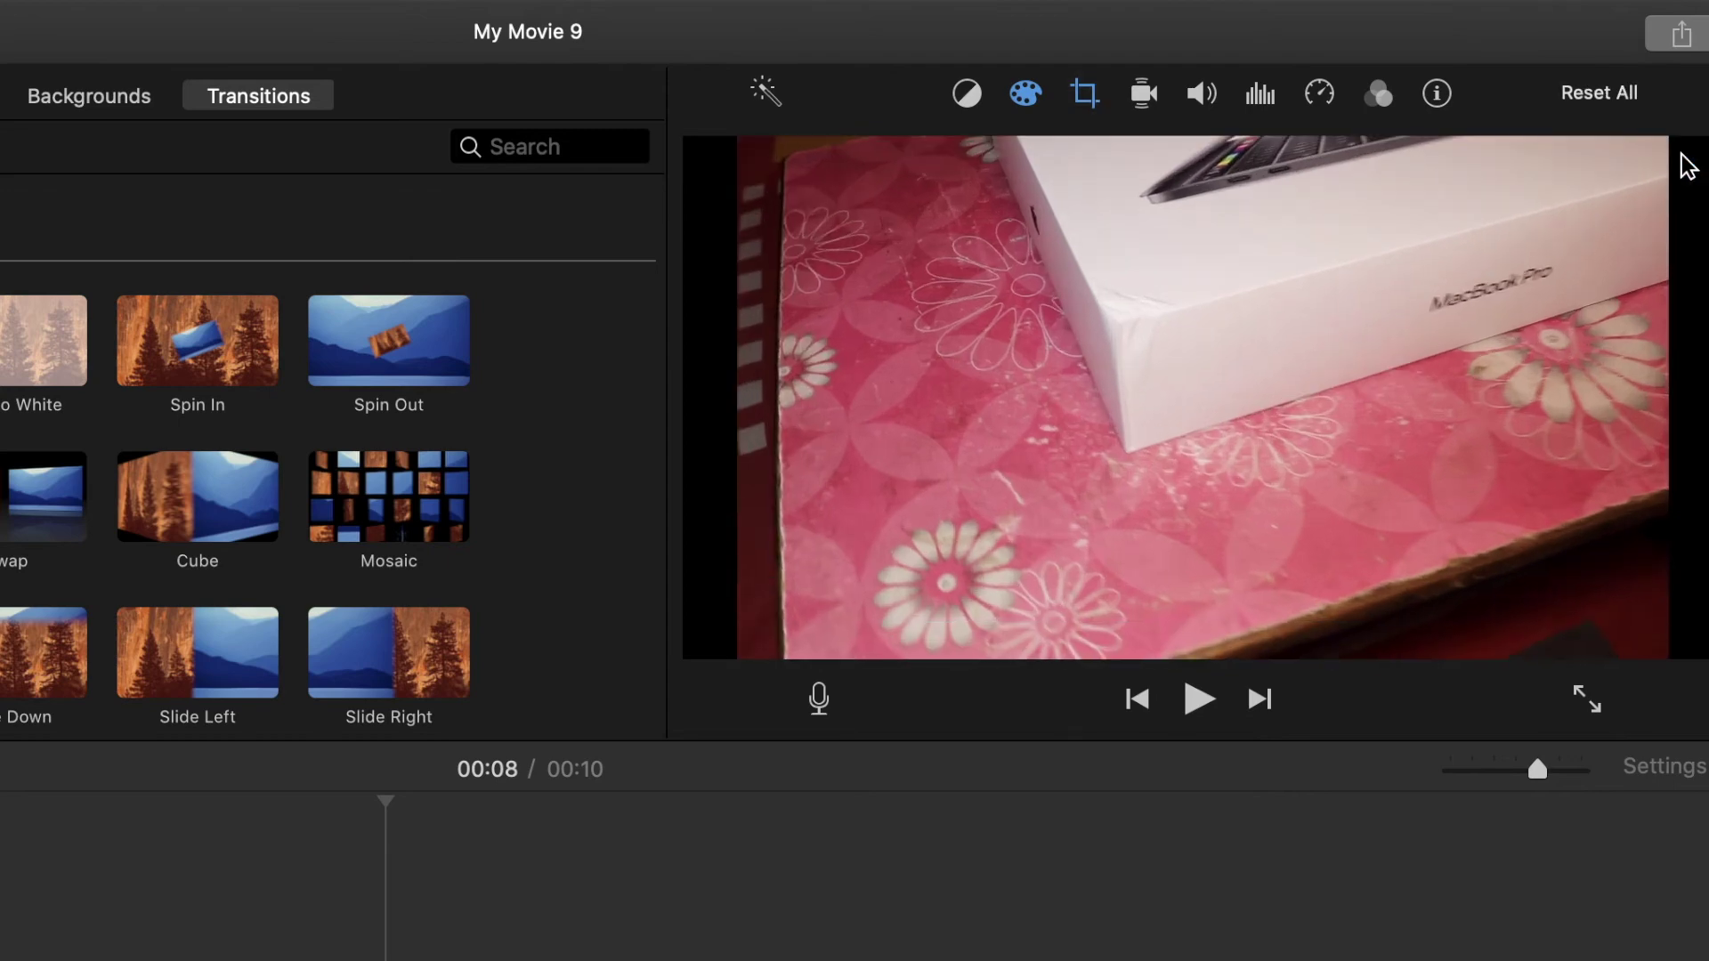
- Stabilize the second clip's shaky video at 33% and raise its volume to 400%
click(1144, 93)
click(817, 167)
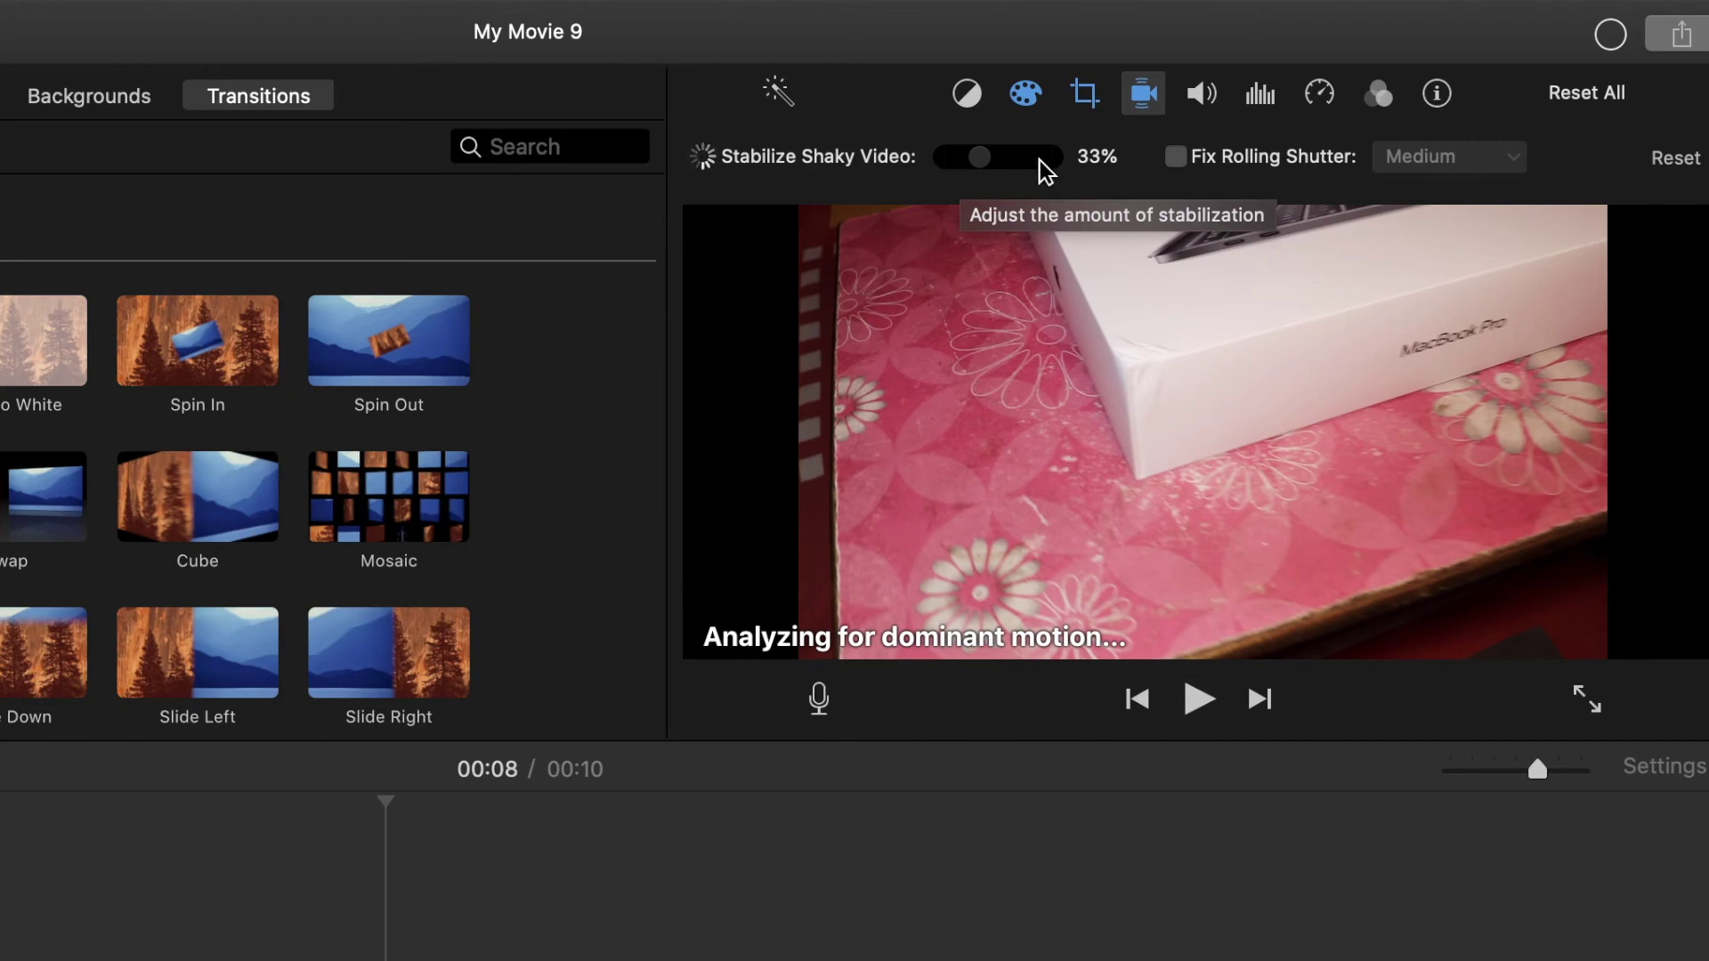
click(1202, 96)
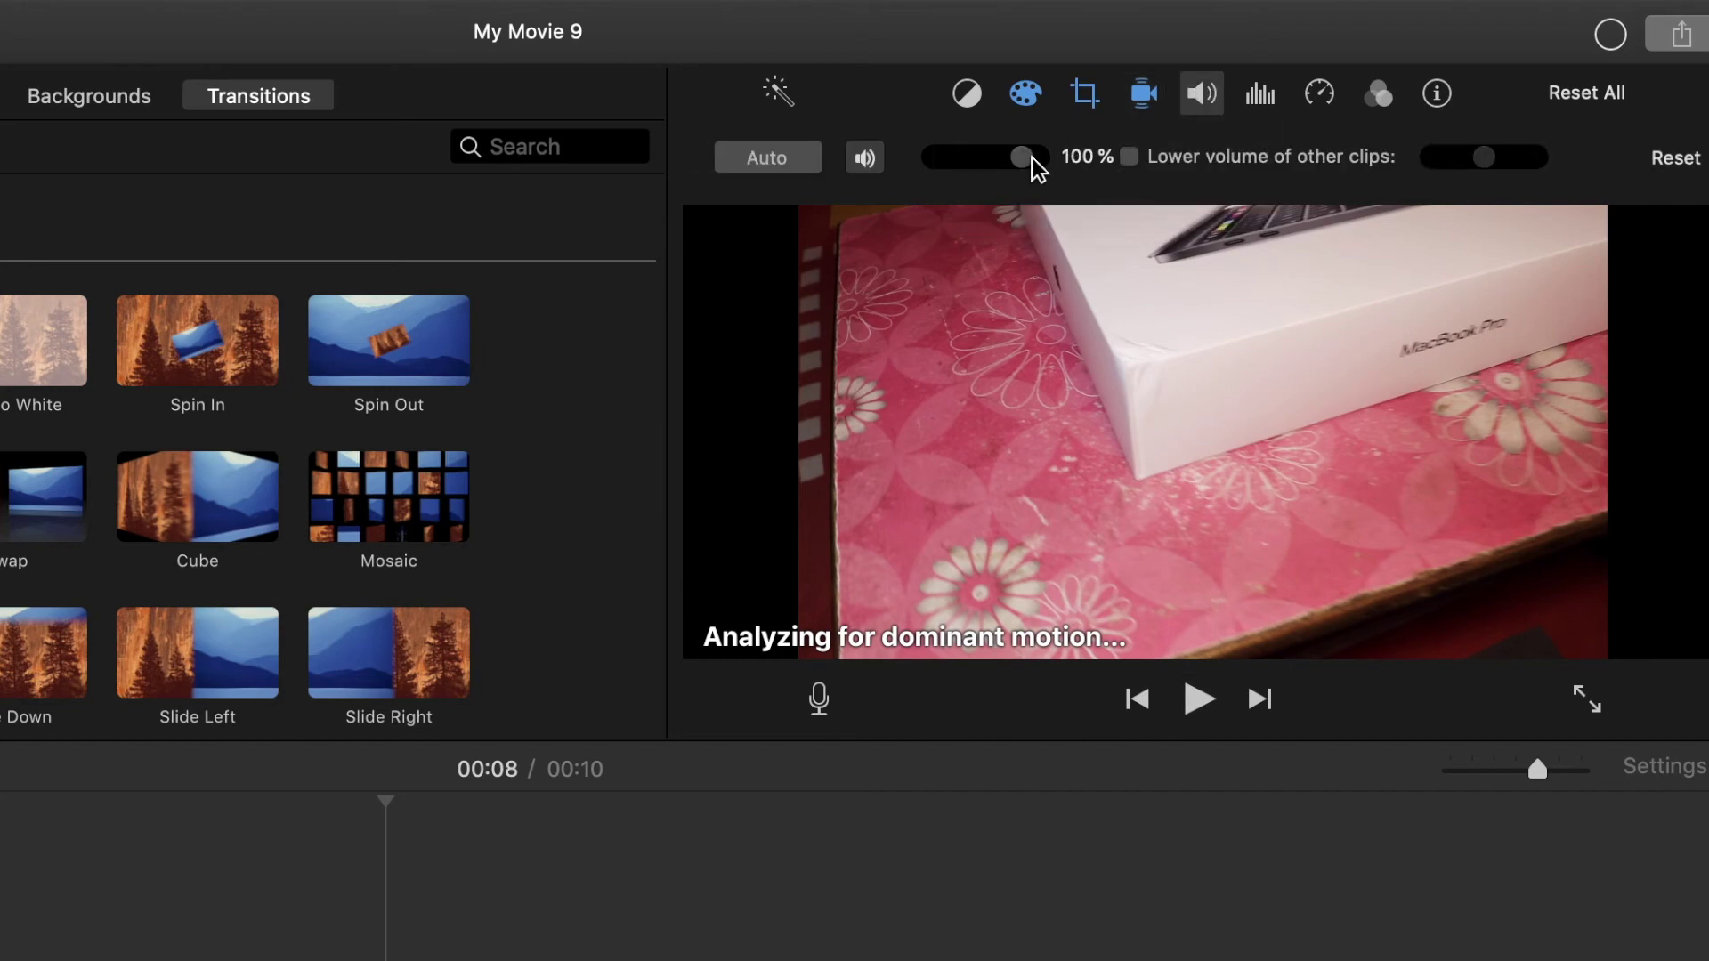
drag(1022, 171, 1067, 175)
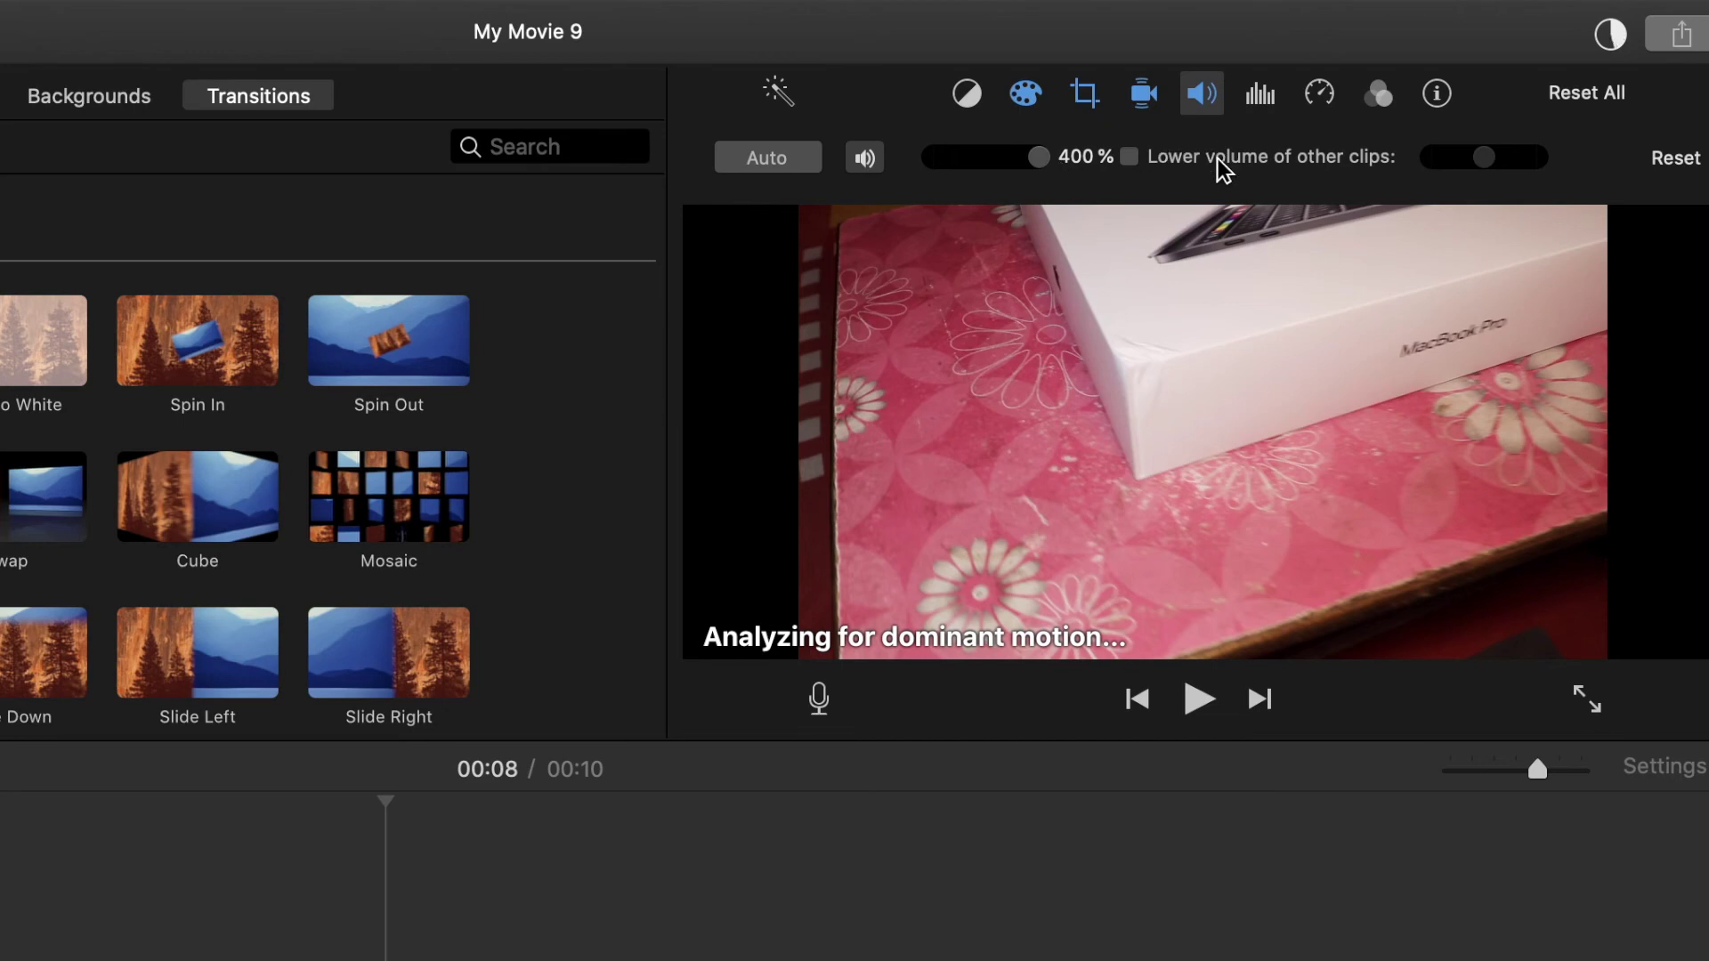
- Enable background noise reduction at 50% for the second clip and look through the equalizer presets, keeping Flat
click(1259, 94)
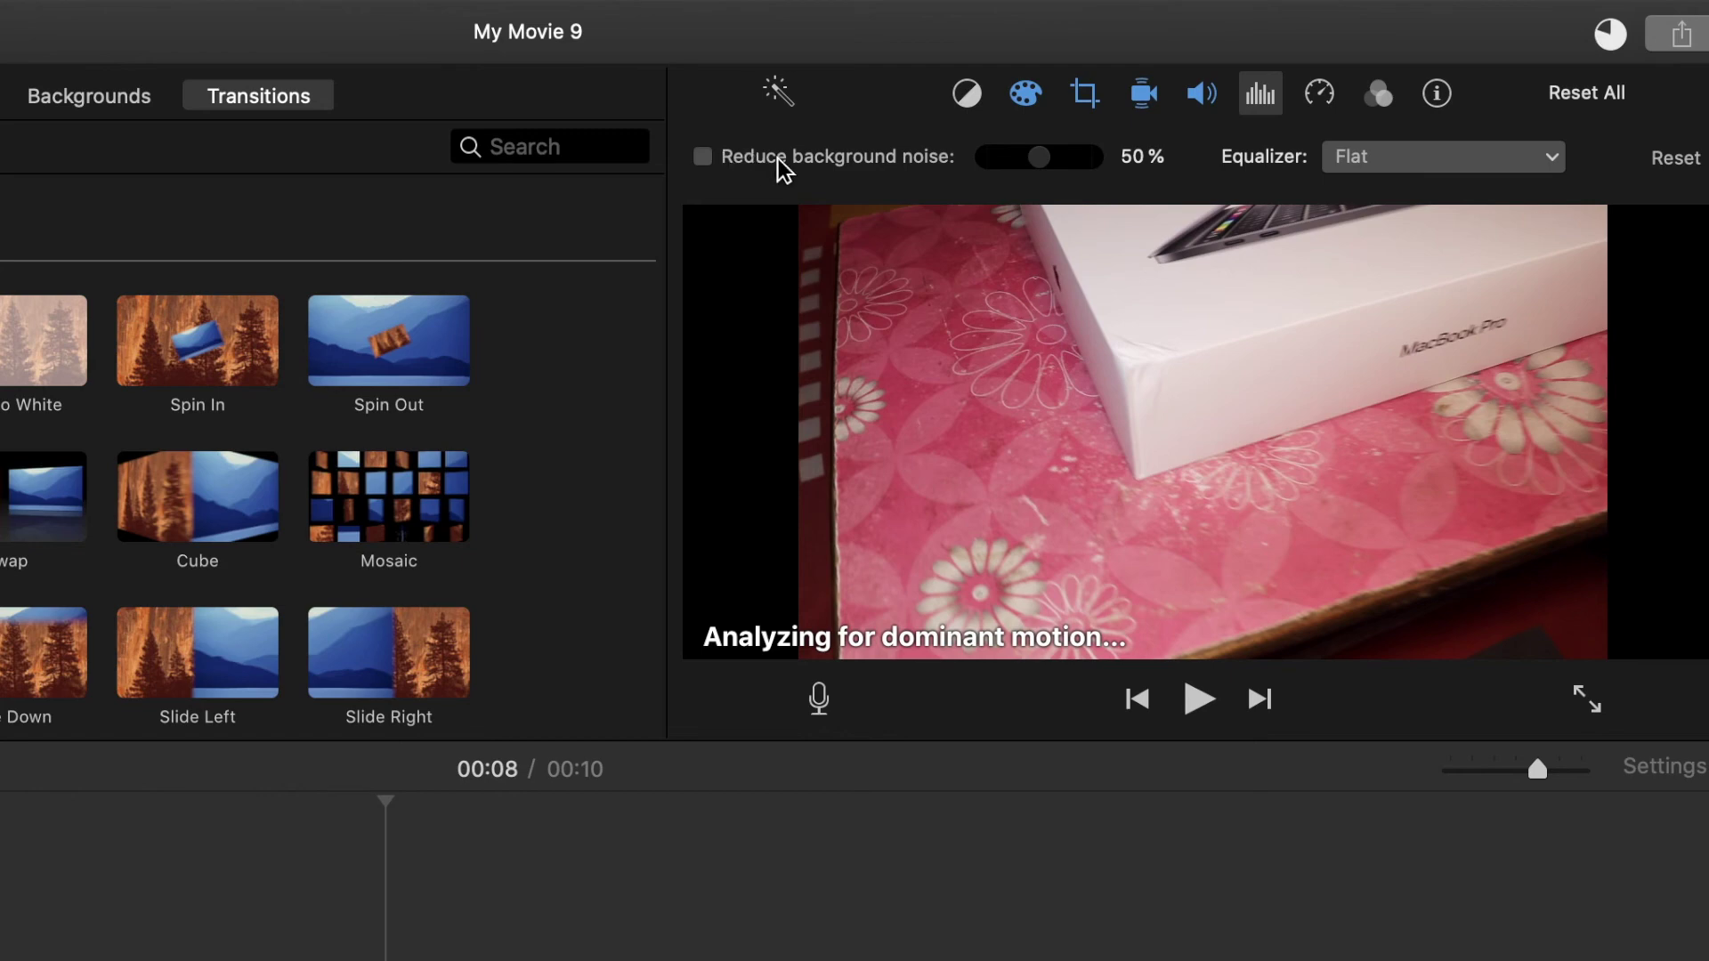
click(702, 158)
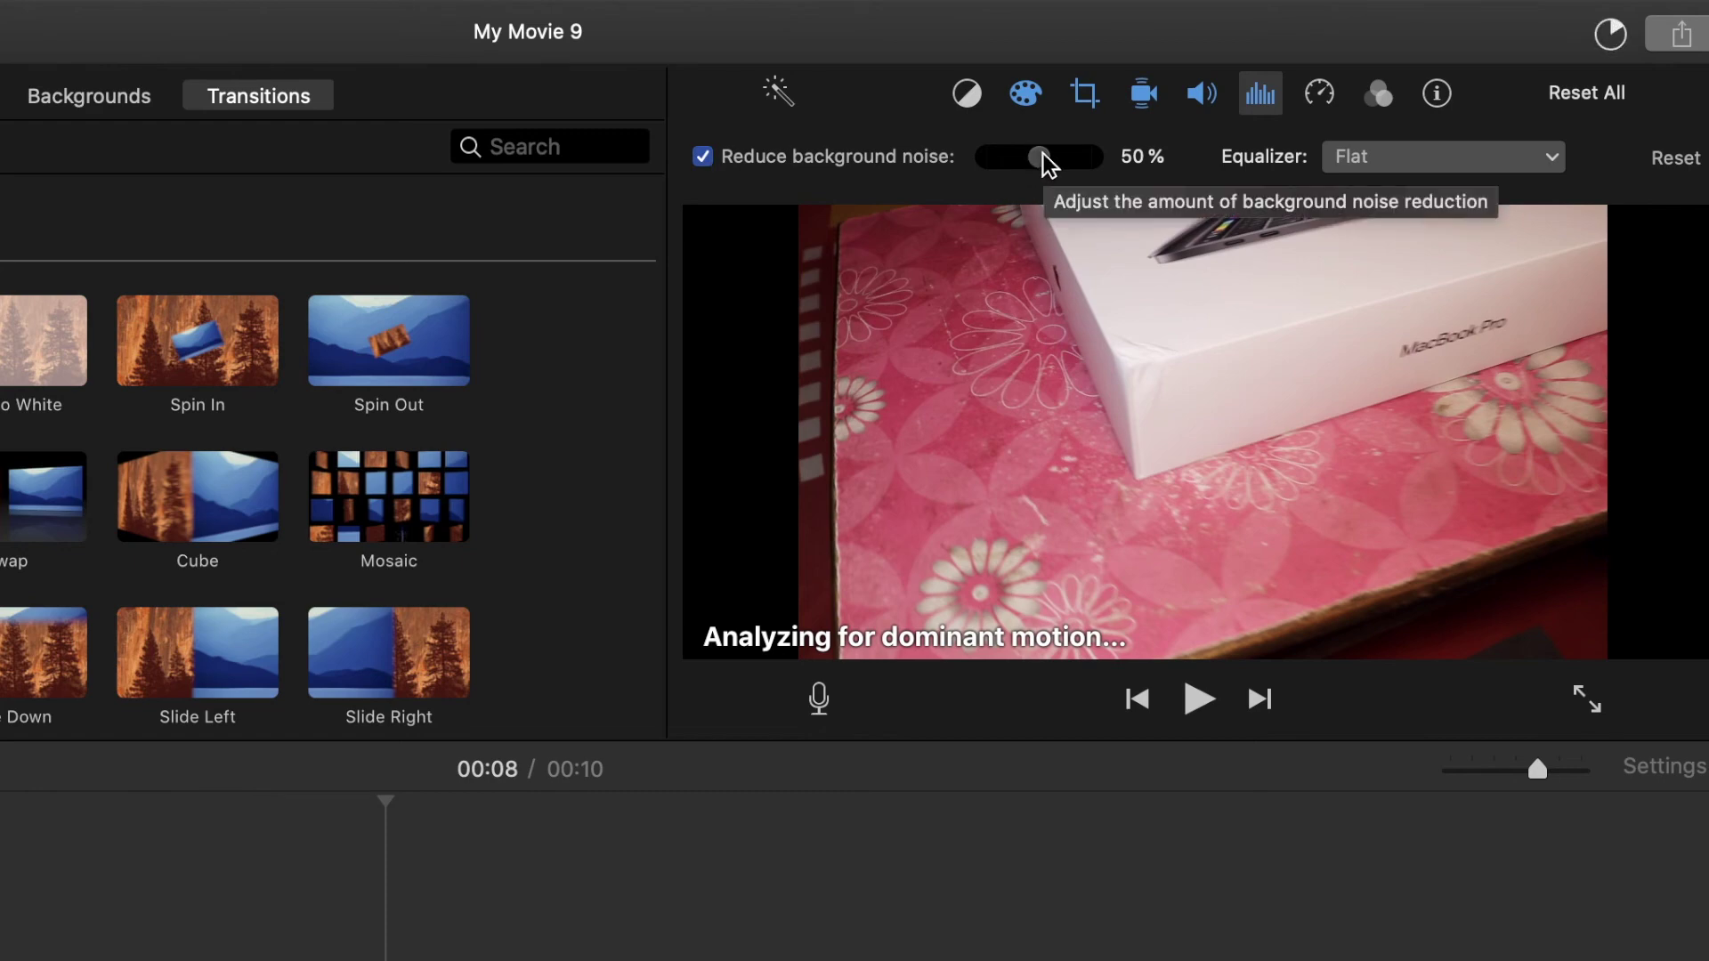
click(1351, 165)
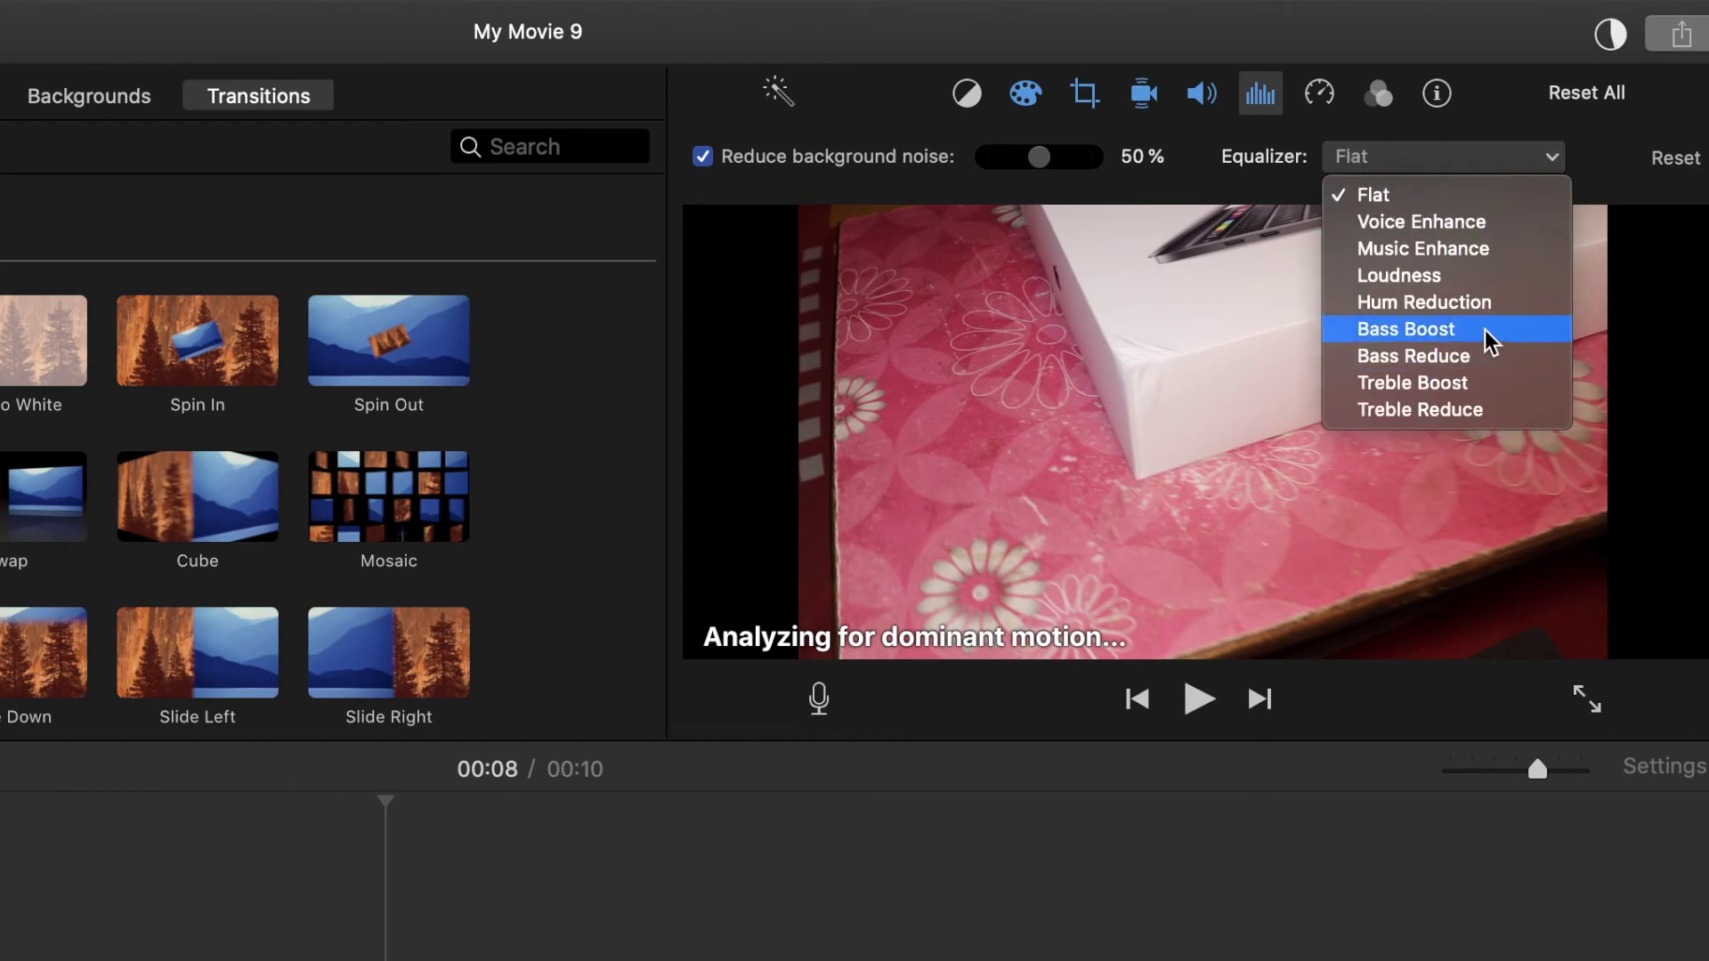
click(1611, 162)
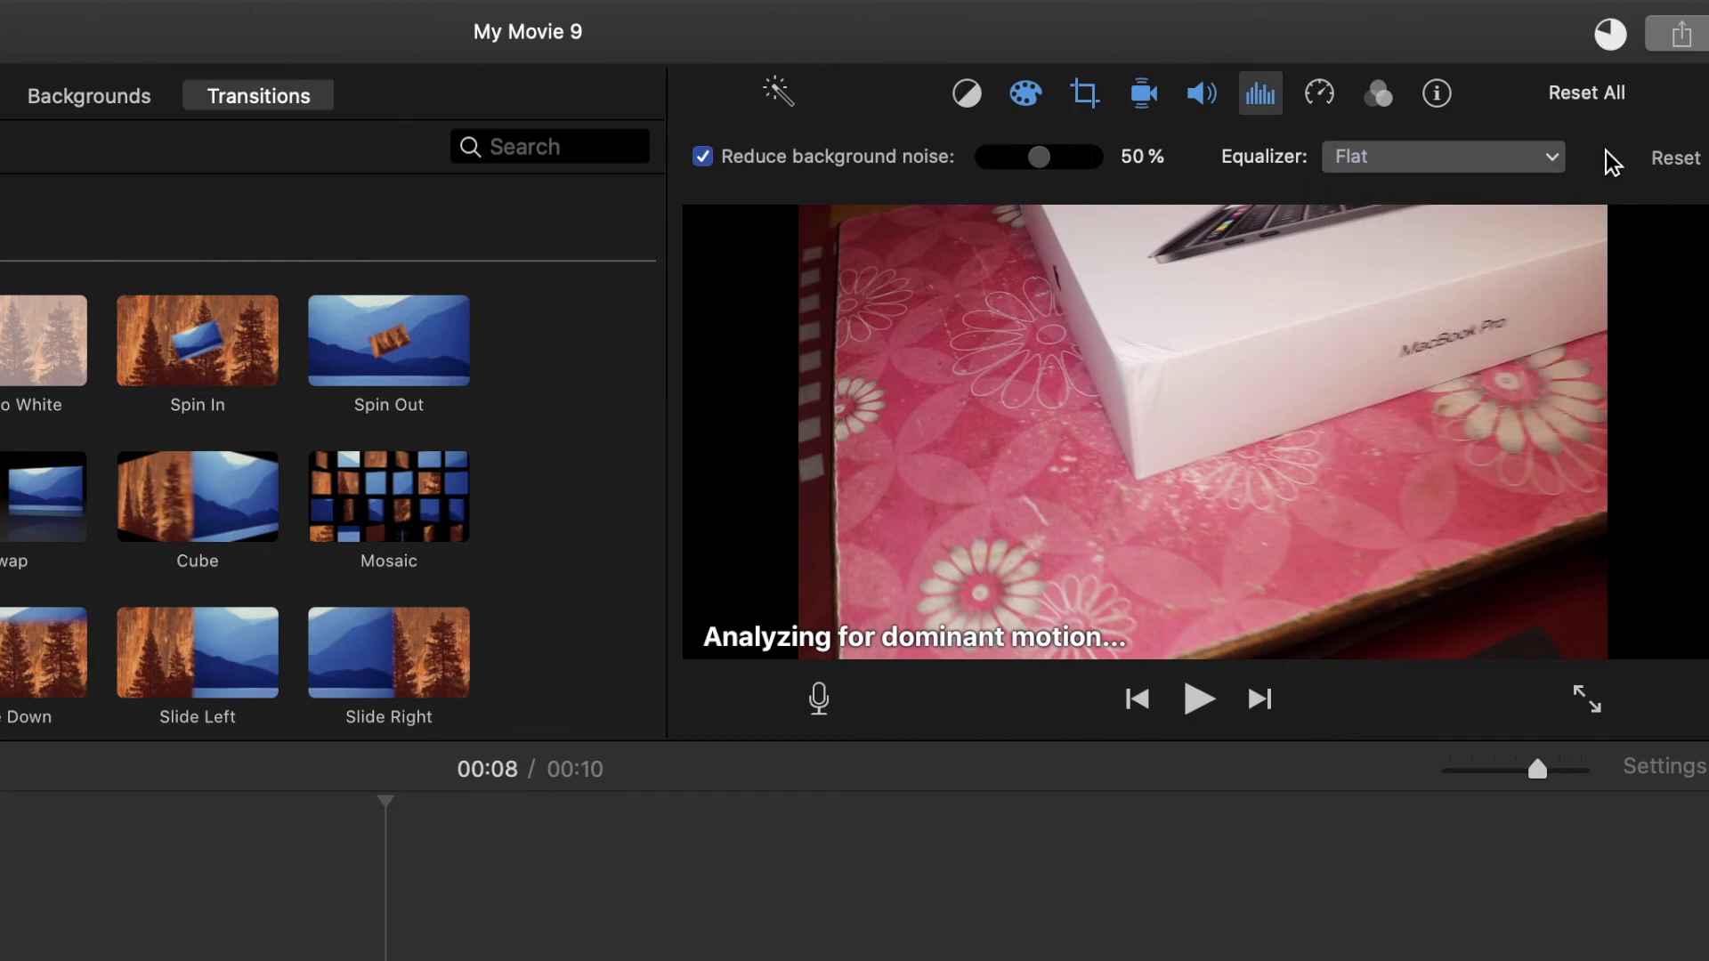
- Set the second clip's speed to Fast at 2x and play the movie to check it
click(1320, 94)
click(863, 160)
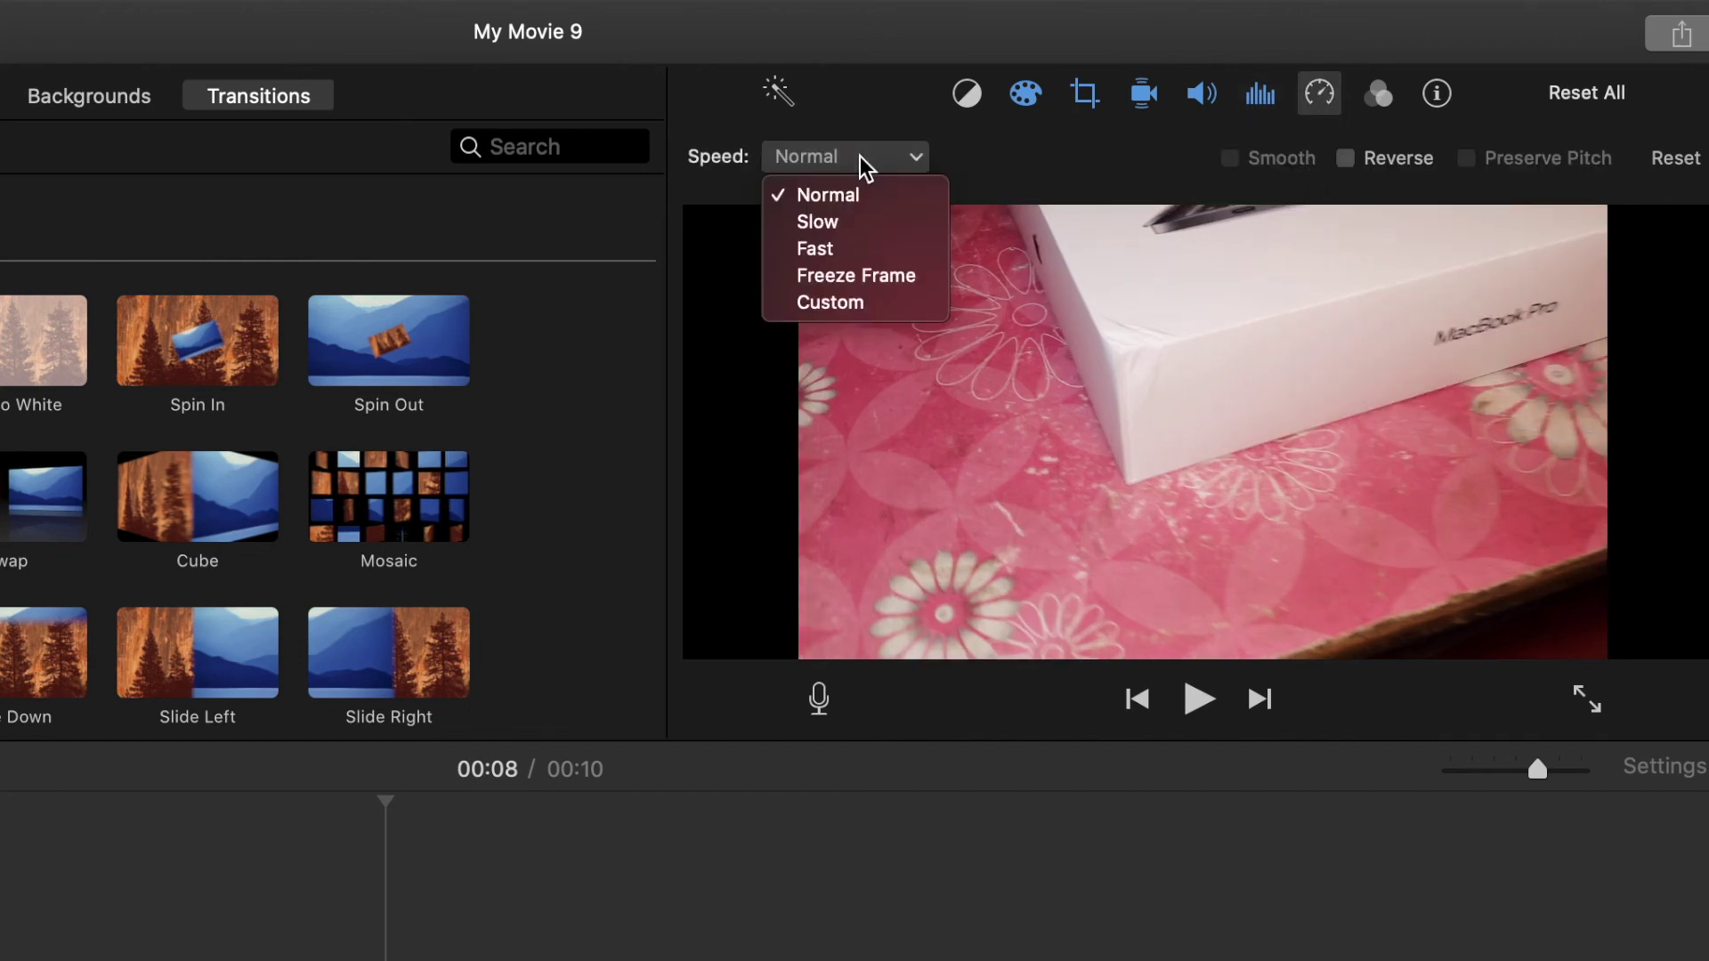
click(817, 250)
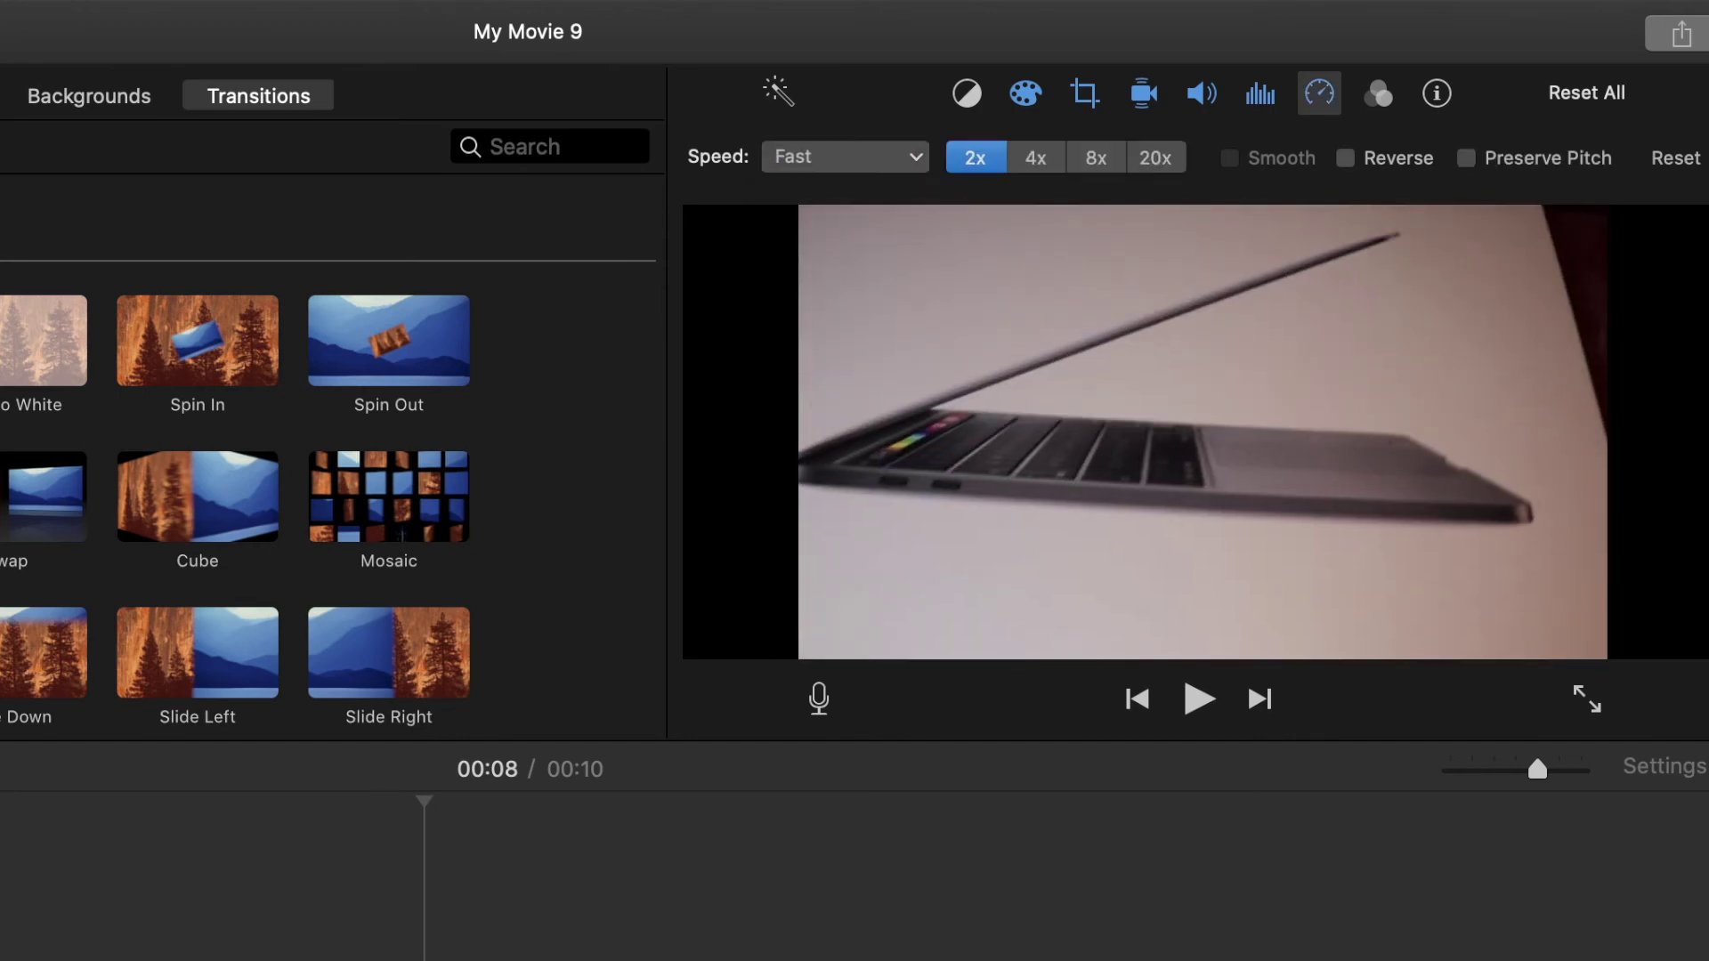
key(space)
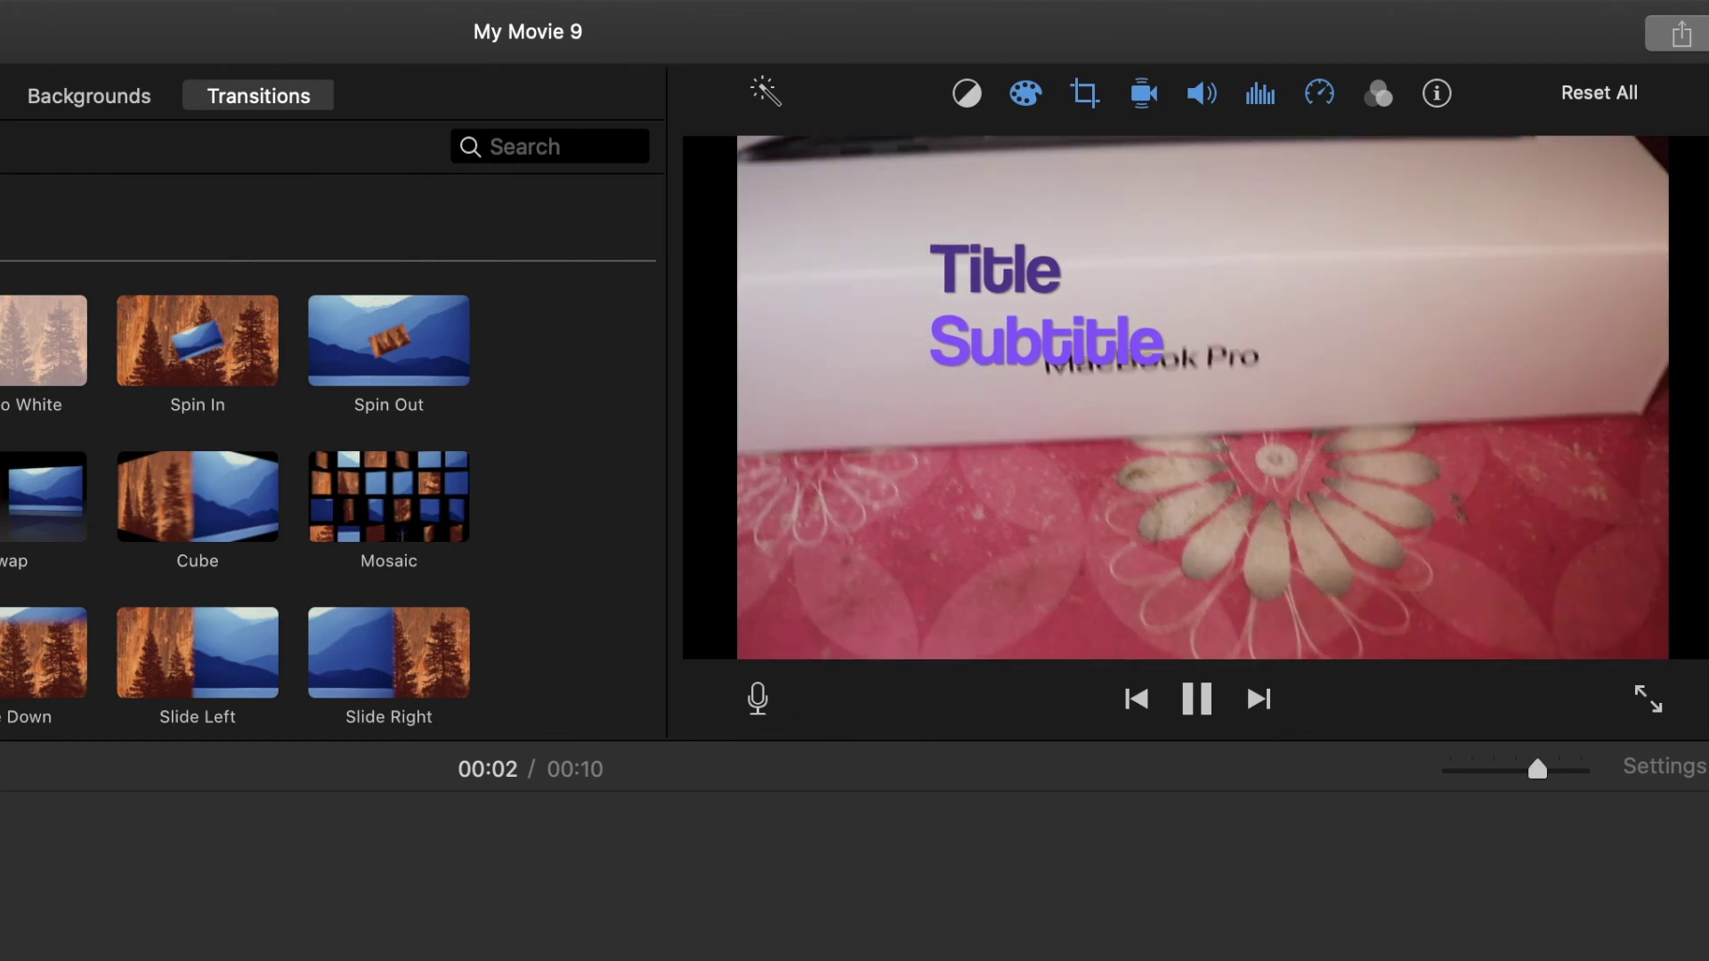
key(space)
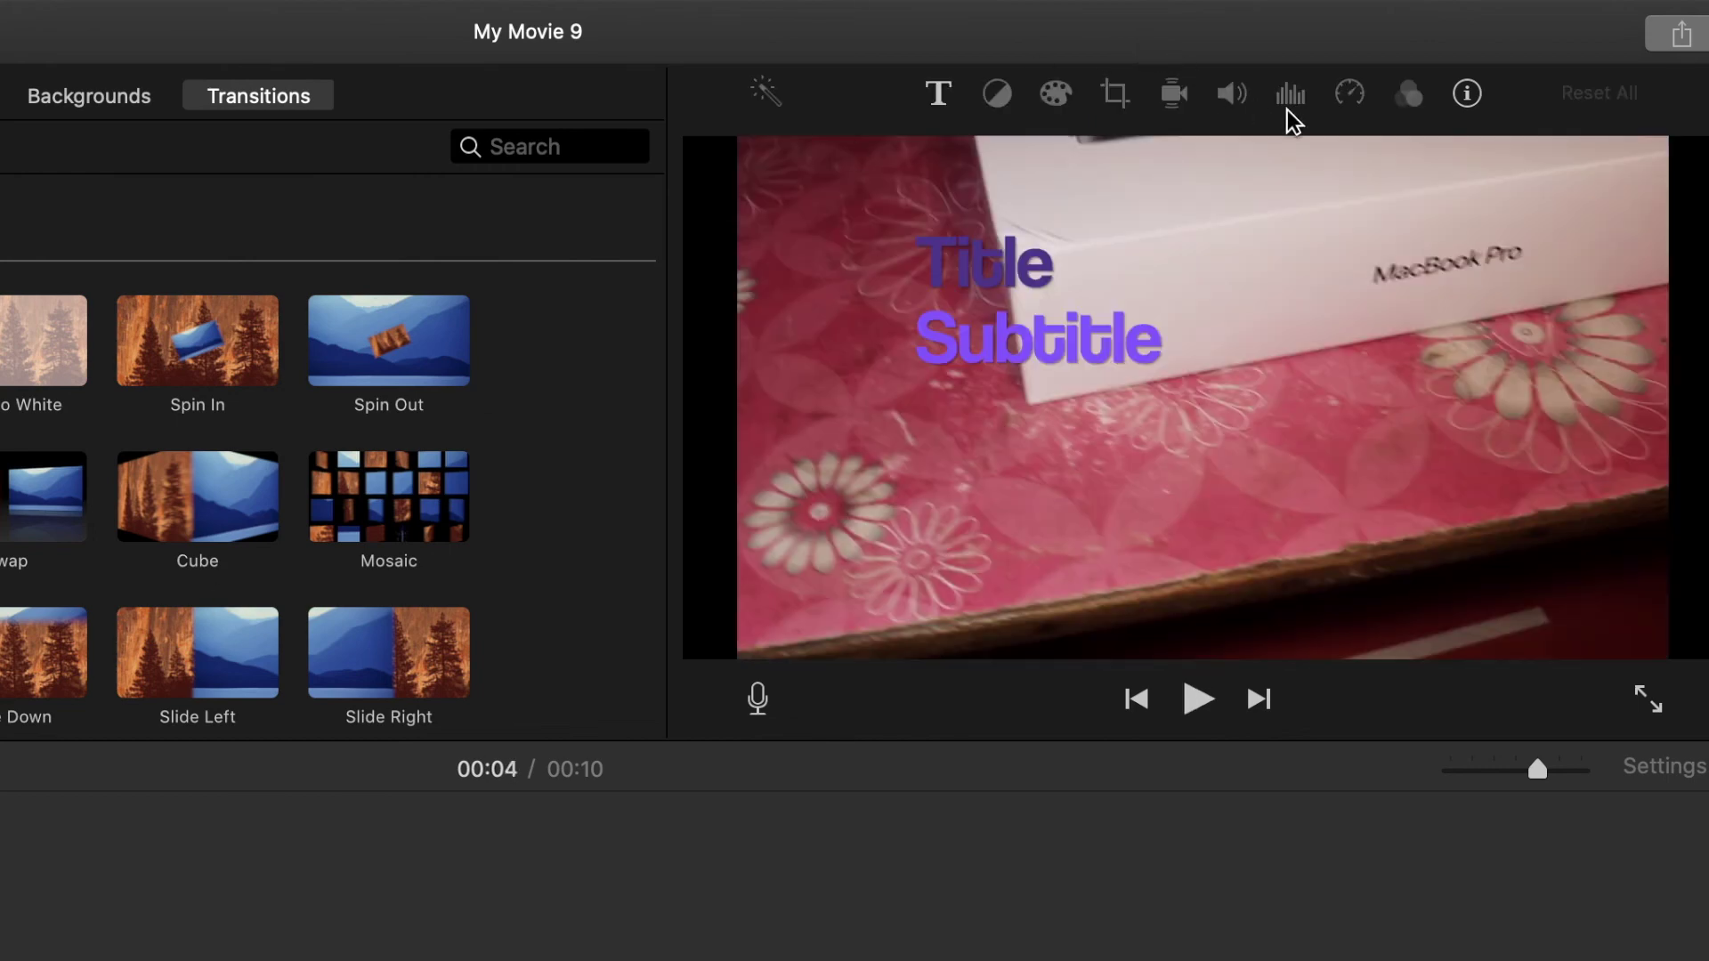
- Reverse the second clip's playback direction and preview the result
click(523, 745)
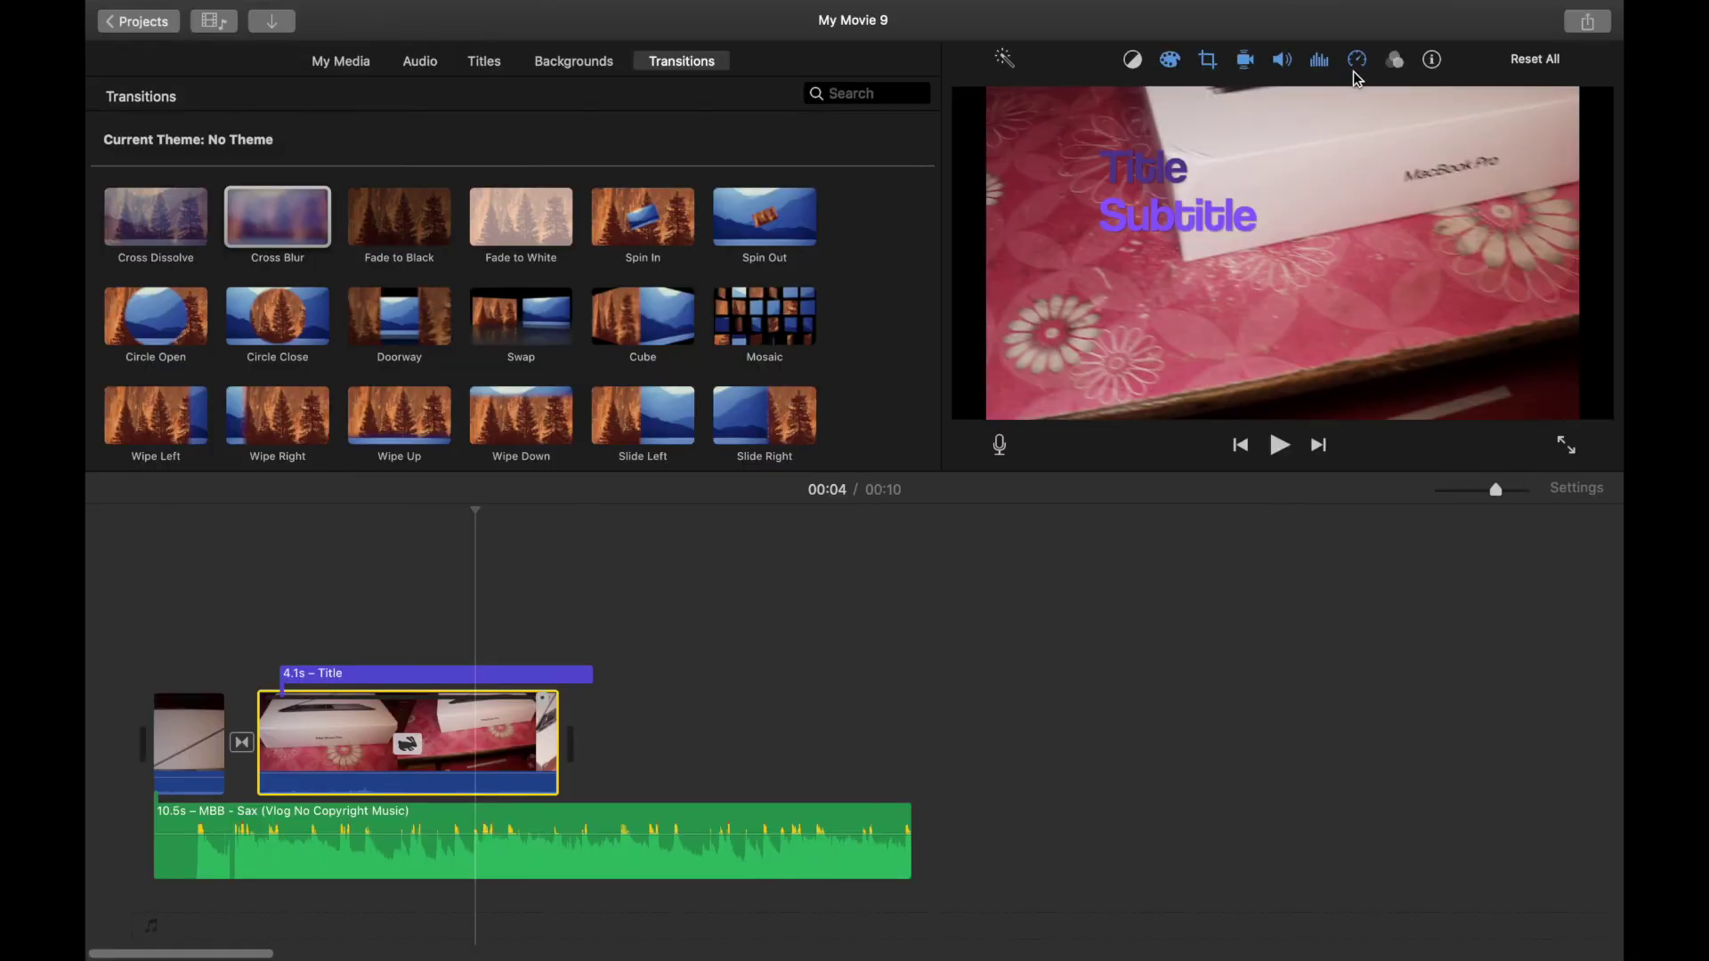
click(1357, 61)
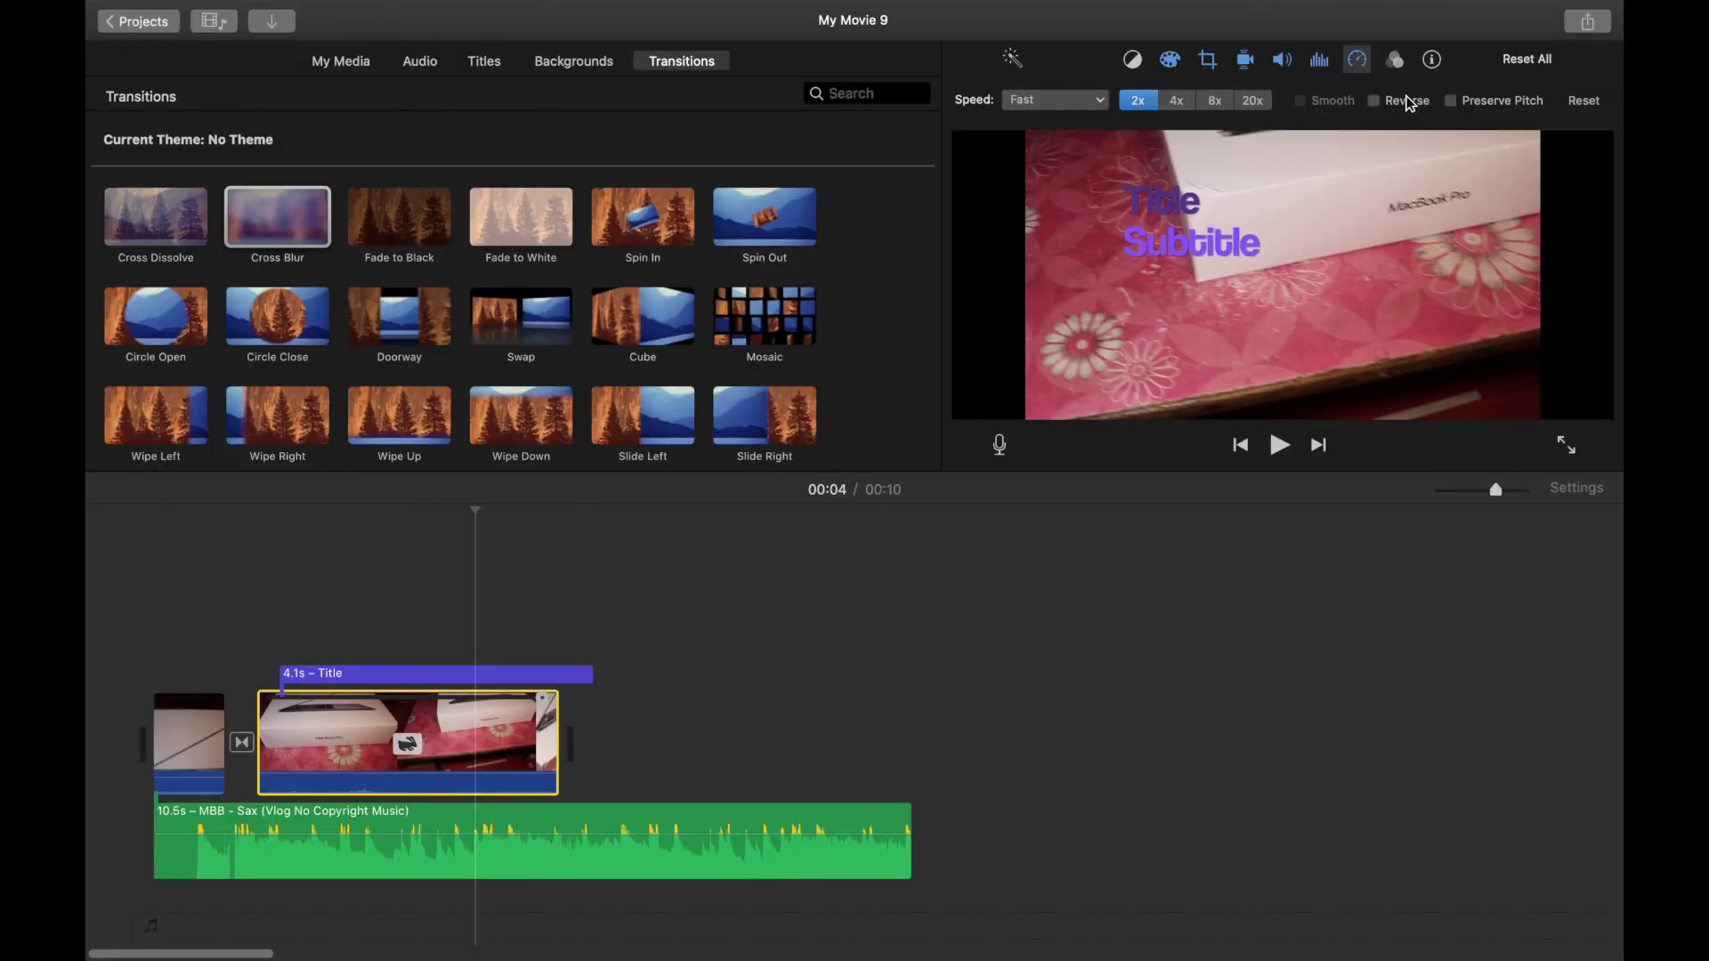
click(1375, 101)
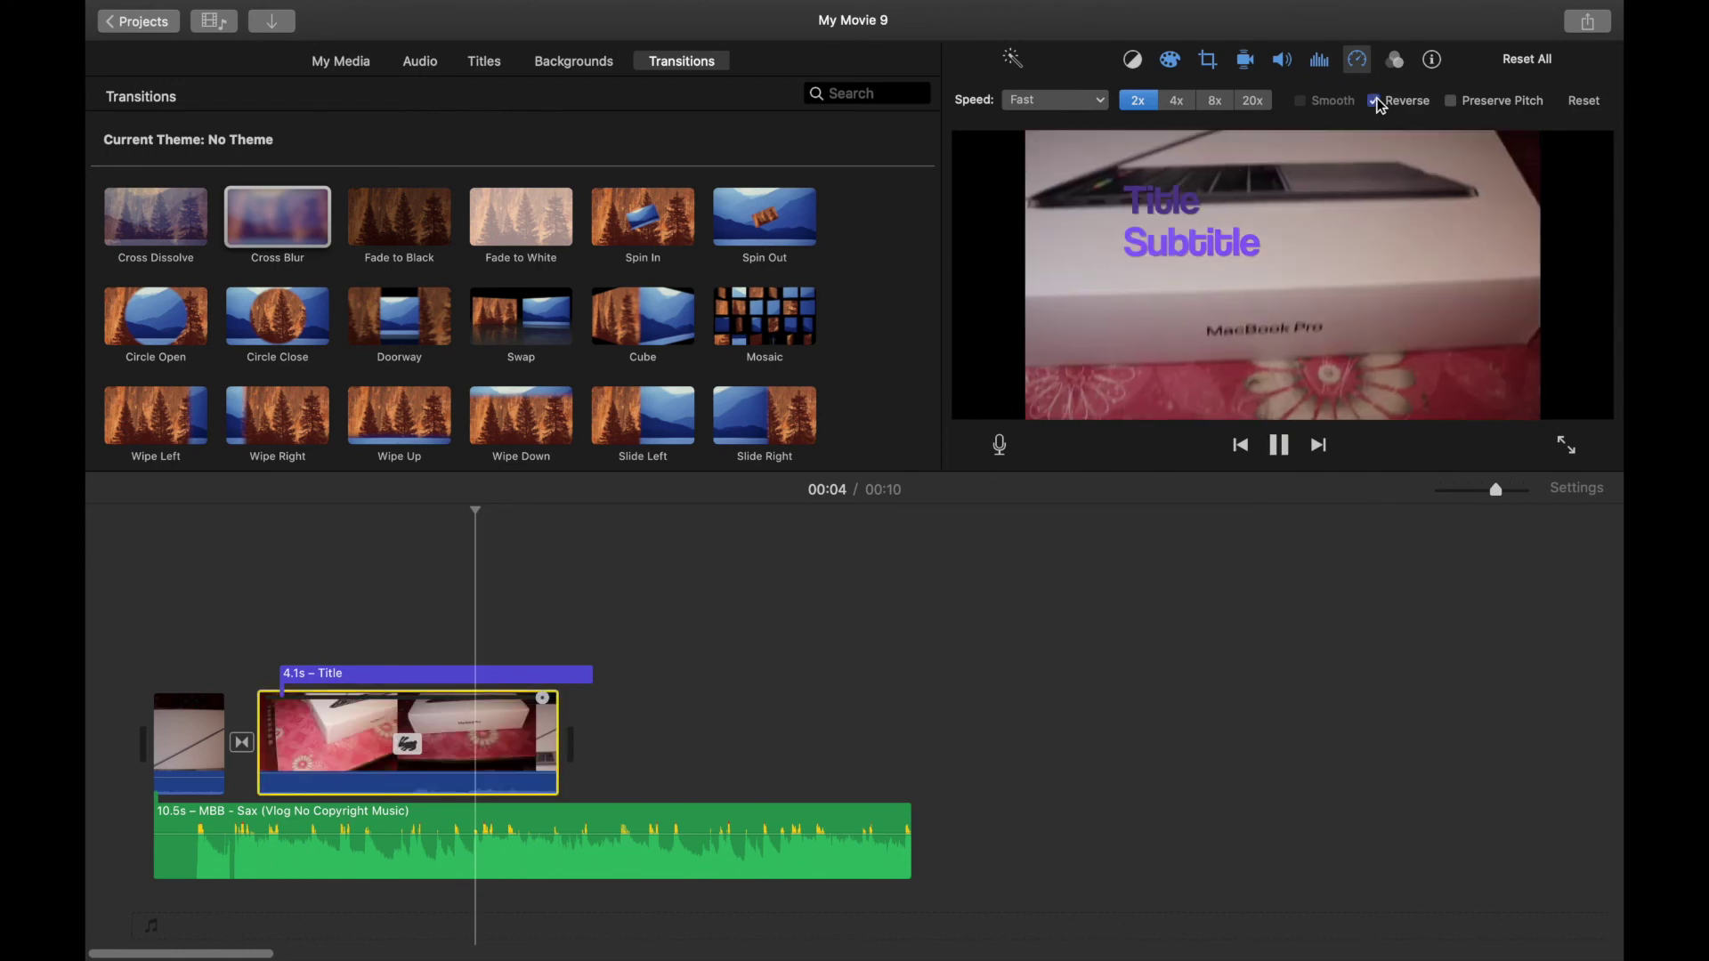
key(space)
key(space)
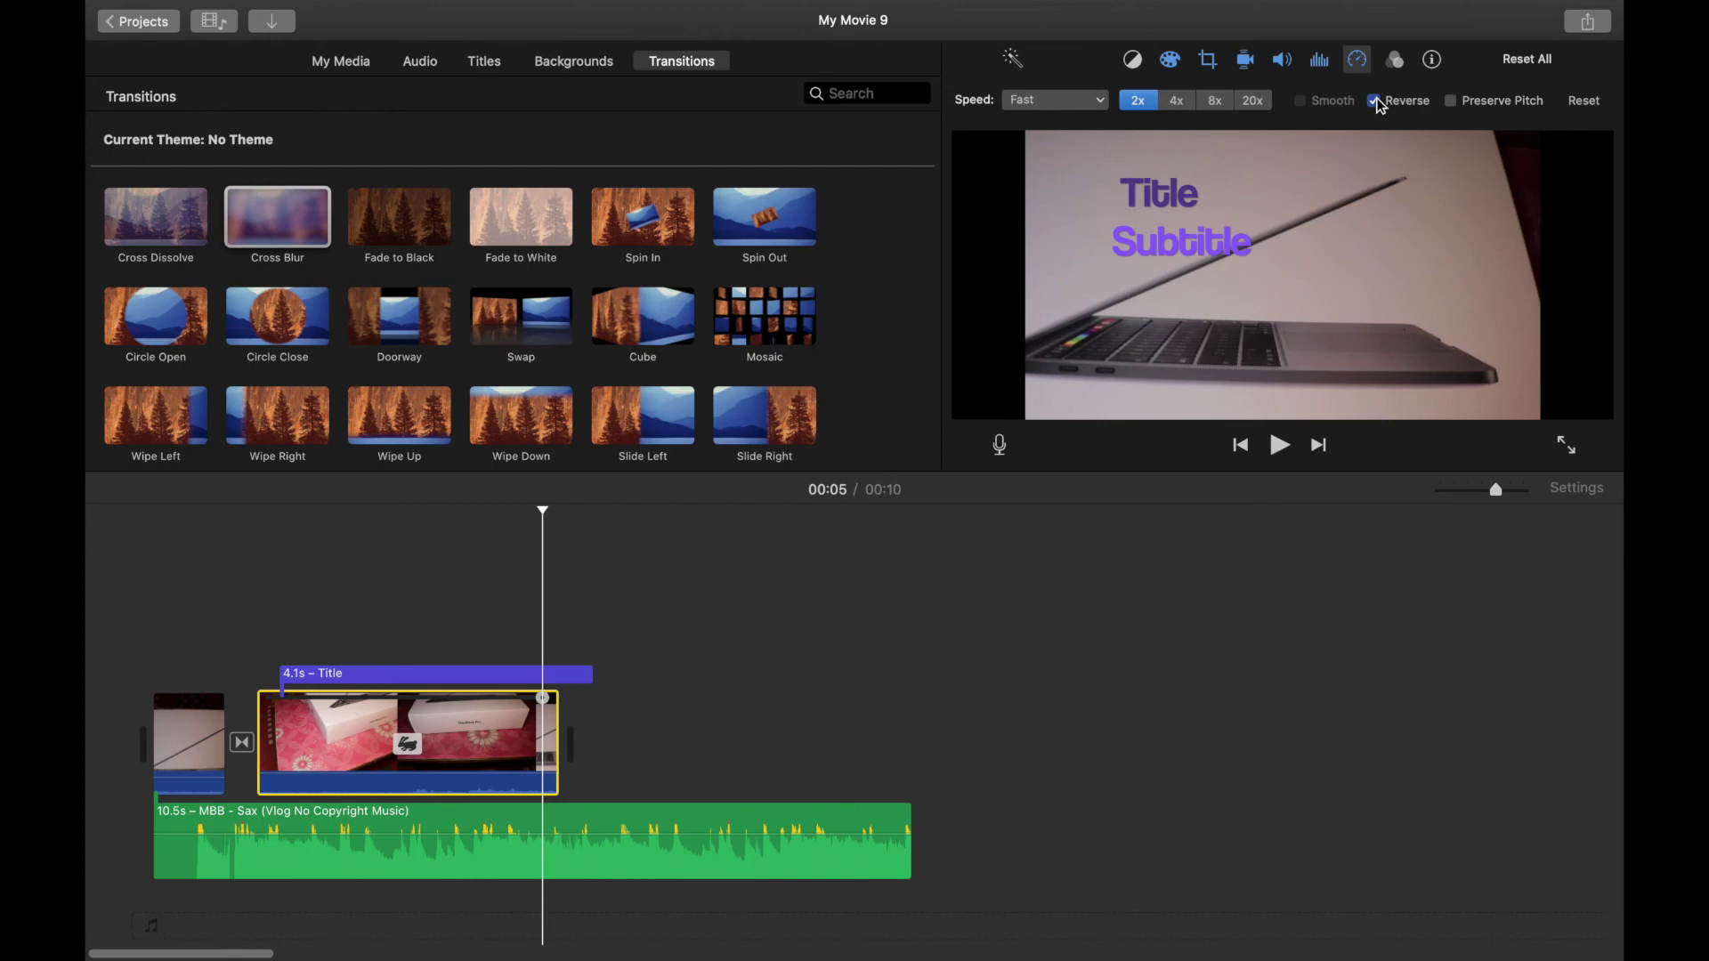
- Open the clip filter choices for the second clip
click(1395, 60)
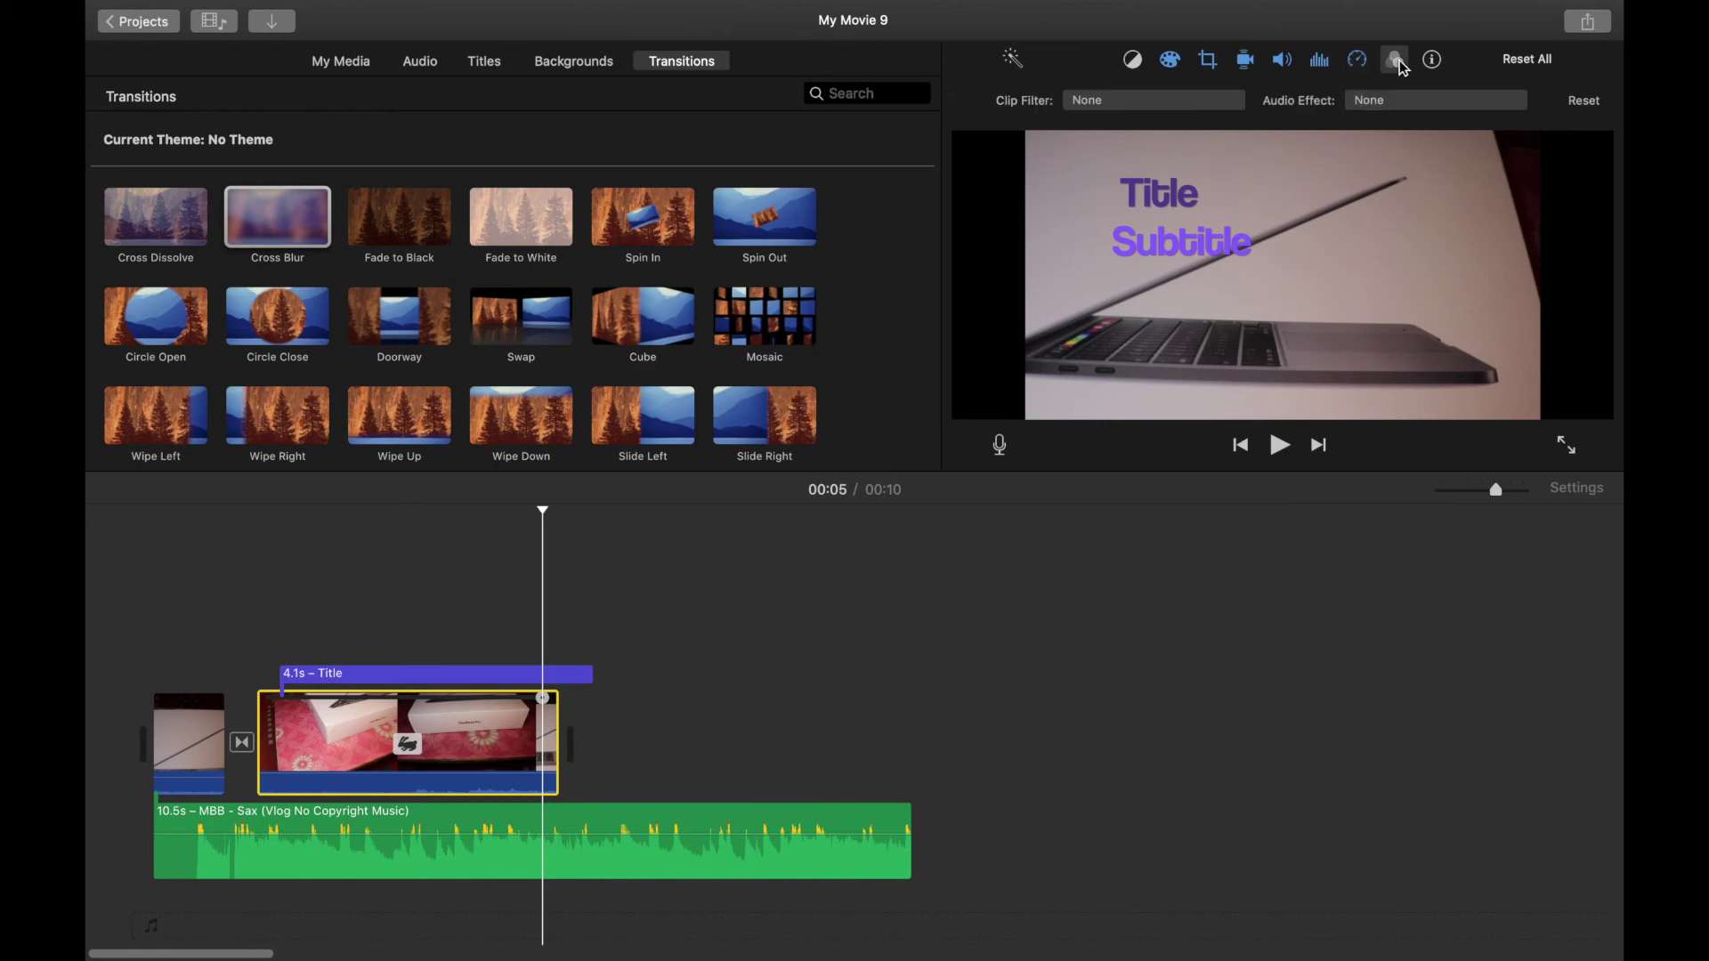
click(1222, 105)
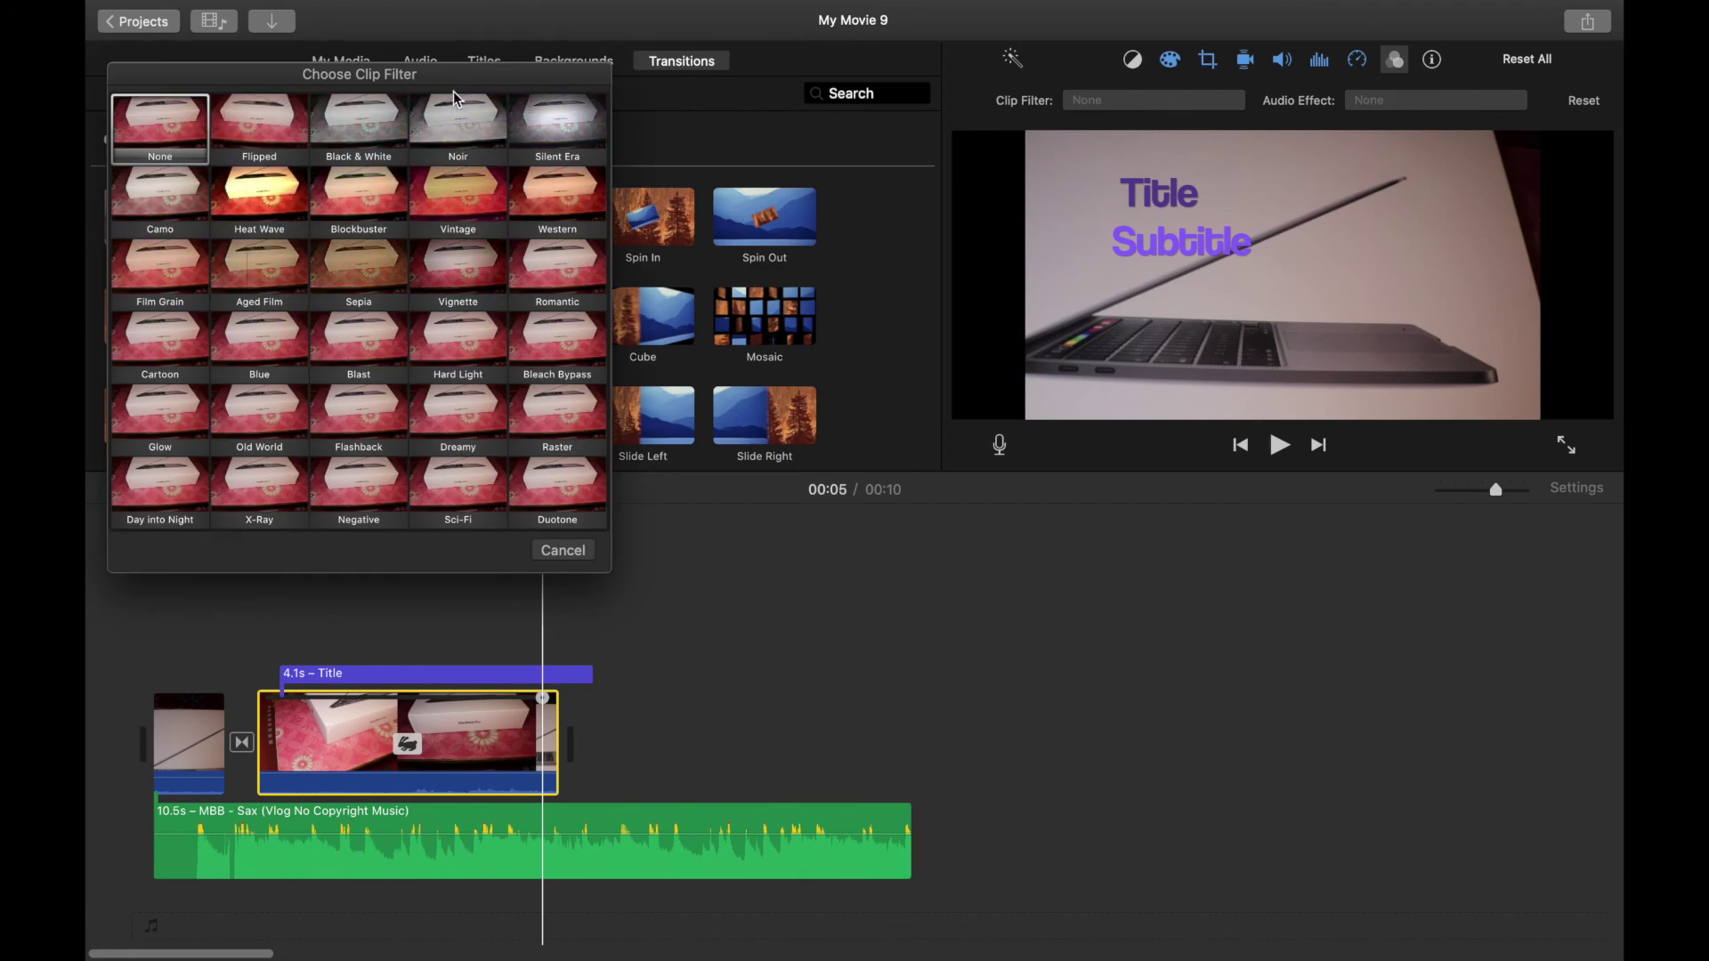